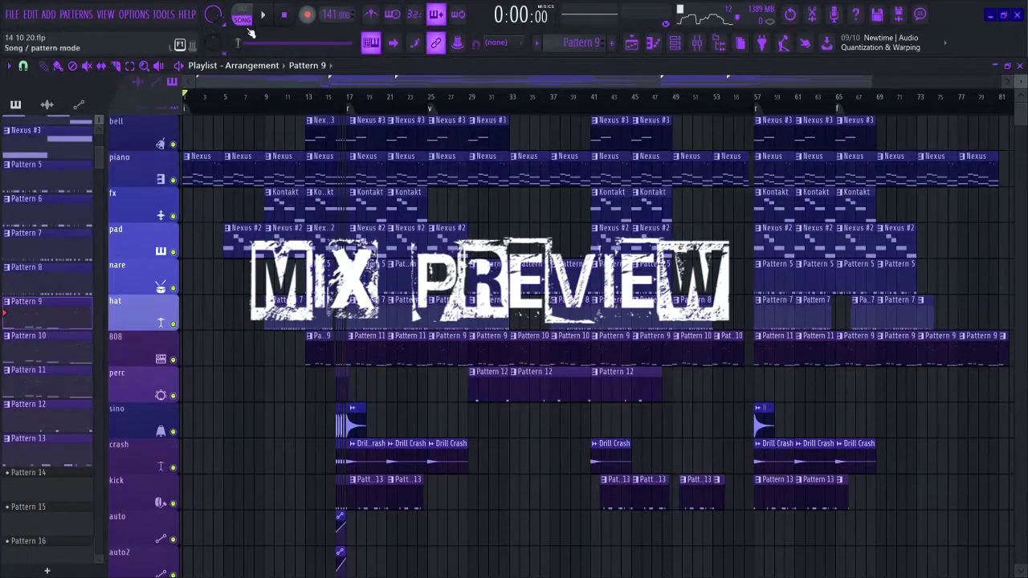
Step: Play the song looped over bars 17 to 25 with only the bell track soloed
click(270, 17)
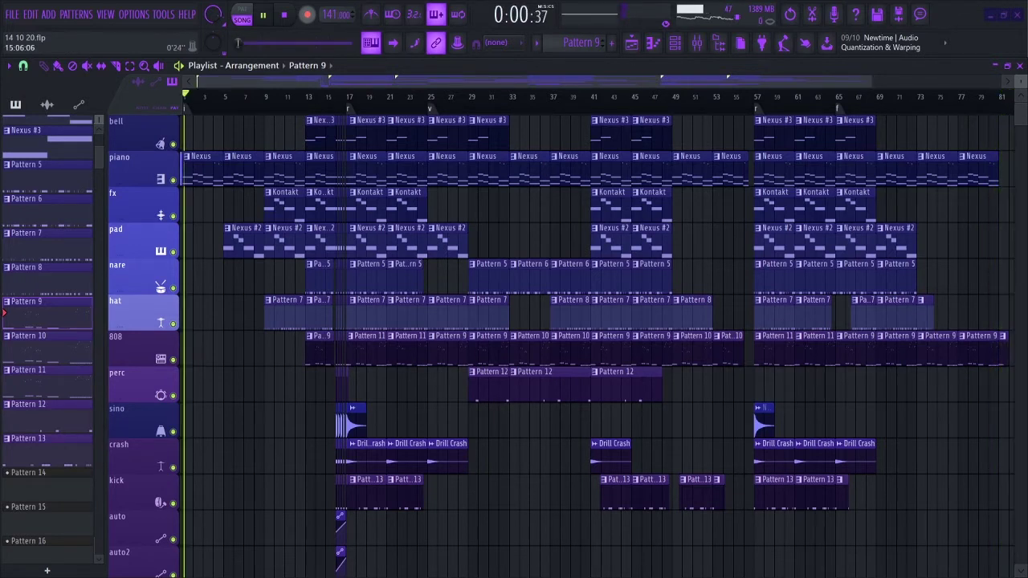
click(349, 96)
drag(351, 97, 428, 97)
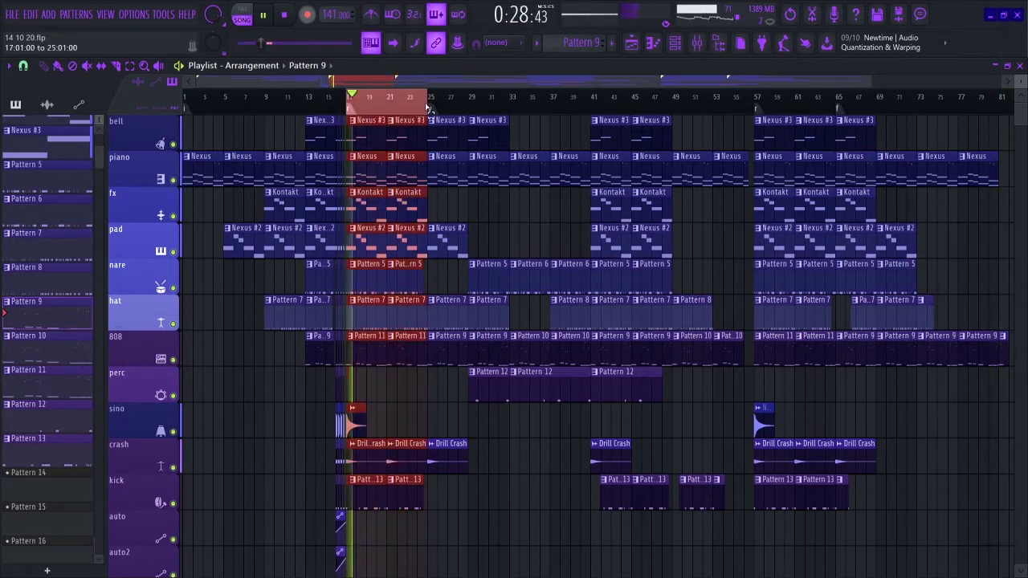
right_click(173, 145)
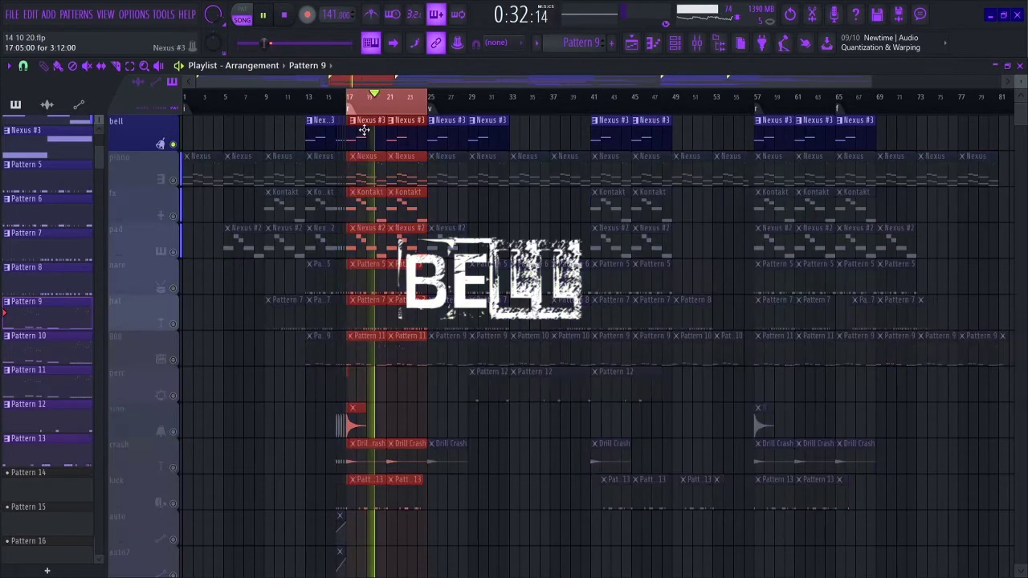
Step: Examine the bell pattern's notes in the piano roll and the preset loaded in its Nexus #3 instrument
click(364, 130)
click(674, 42)
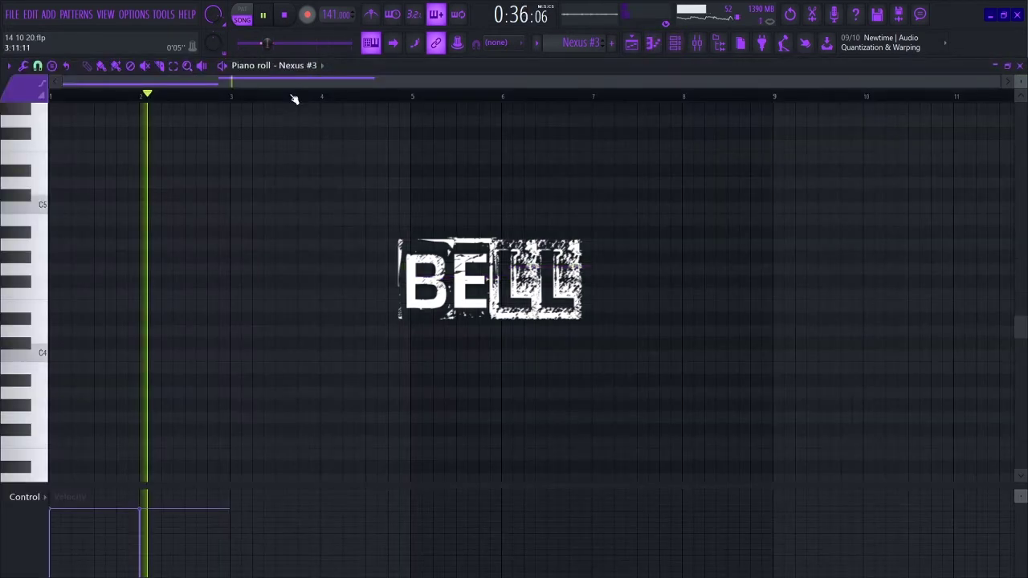
scroll(214, 106, up, 2)
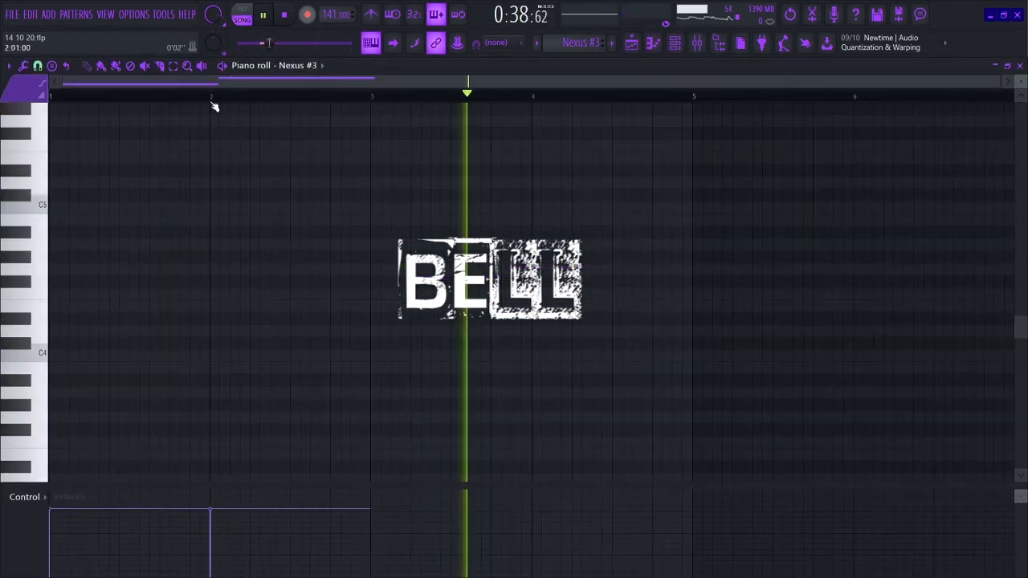
scroll(214, 106, up, 5)
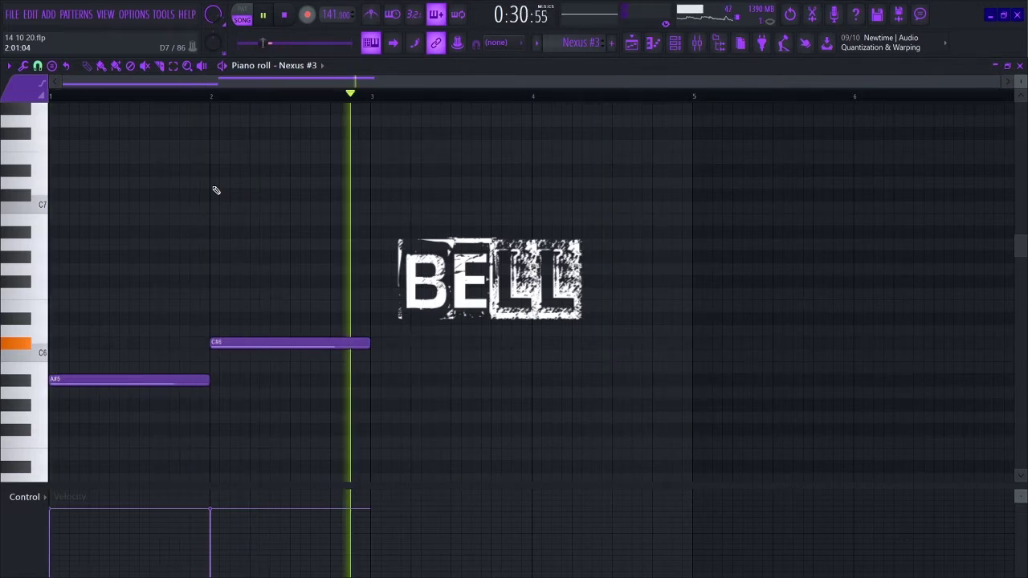
click(1020, 66)
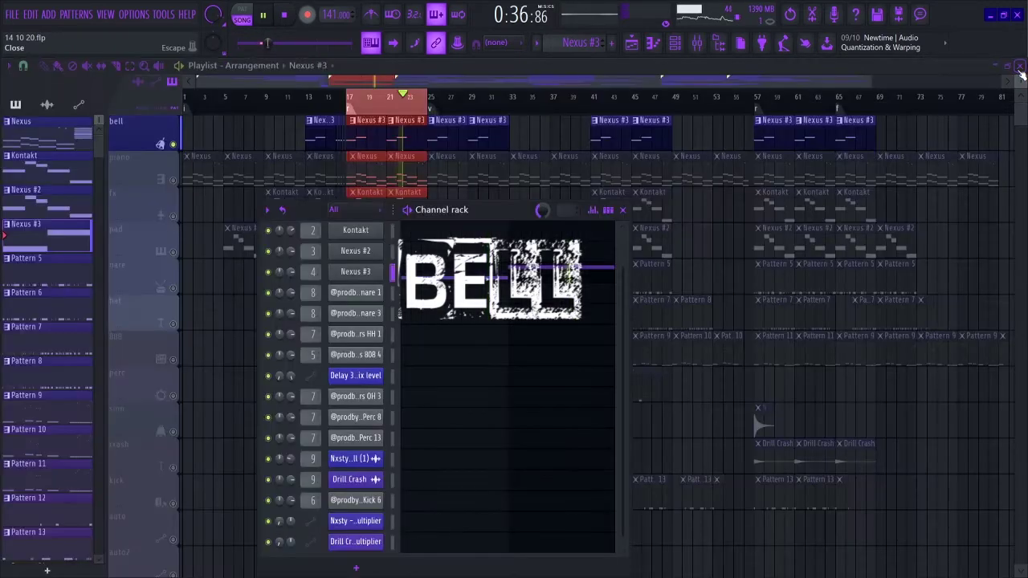
click(356, 271)
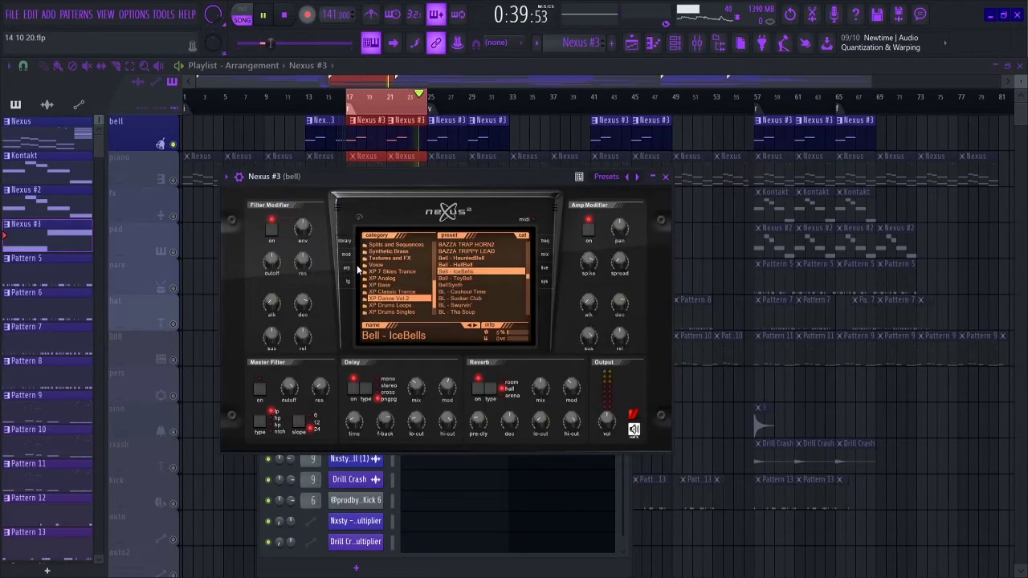
click(665, 178)
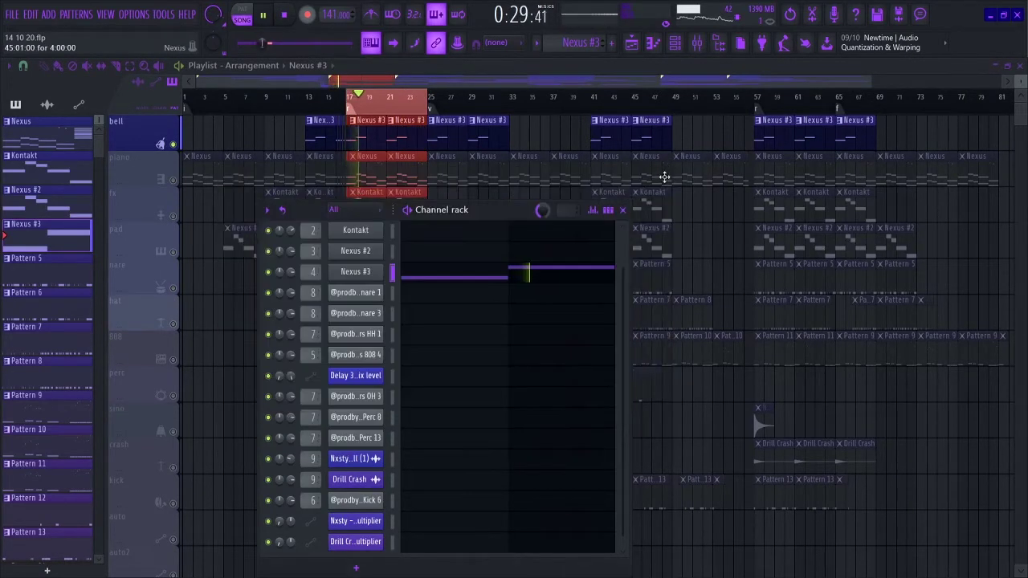
Step: Examine the bell mixer track's effects: HalfTime, Fruity parametric EQ 2 and Fruity soft clipper
click(704, 49)
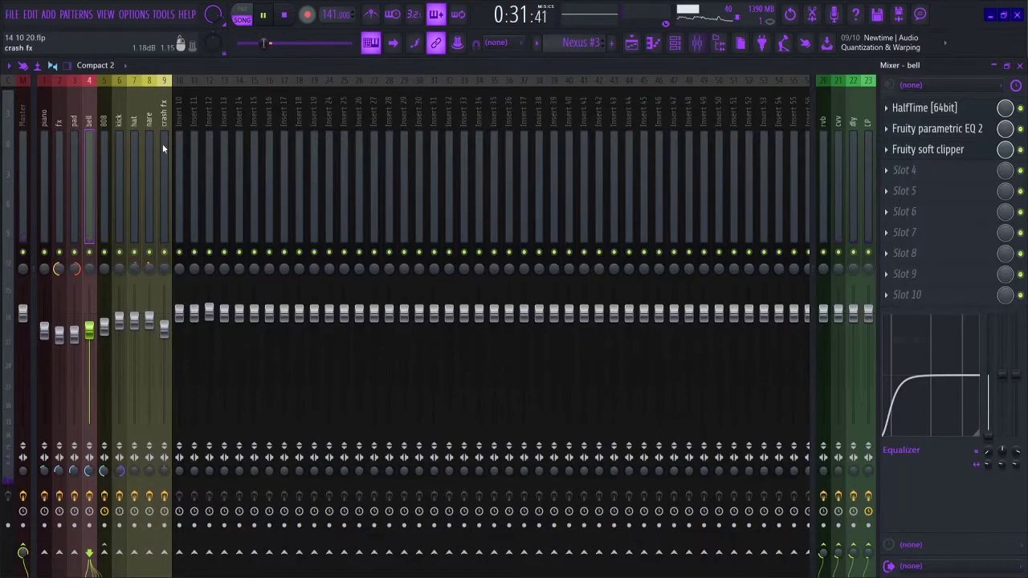
double_click(178, 62)
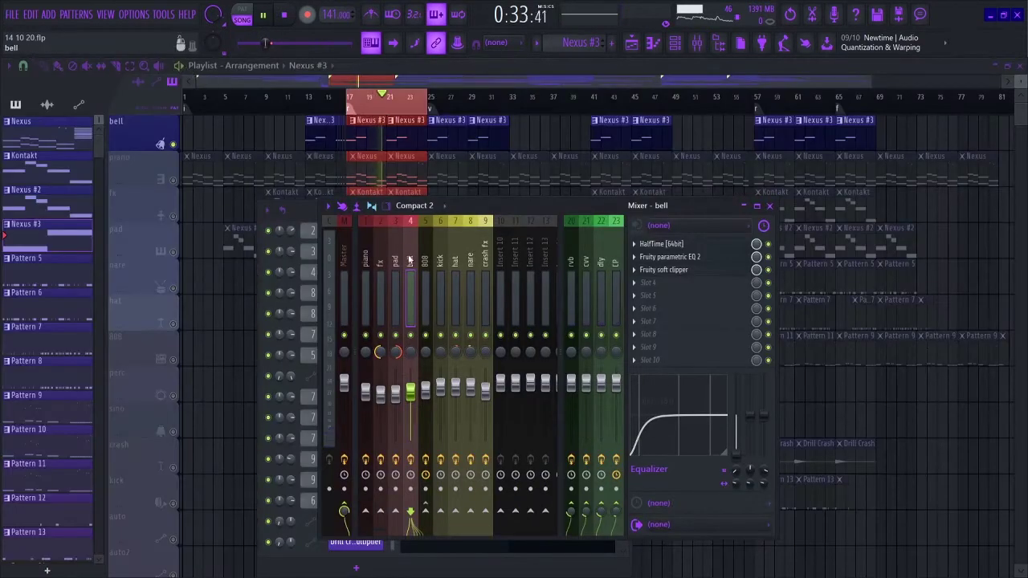
click(670, 244)
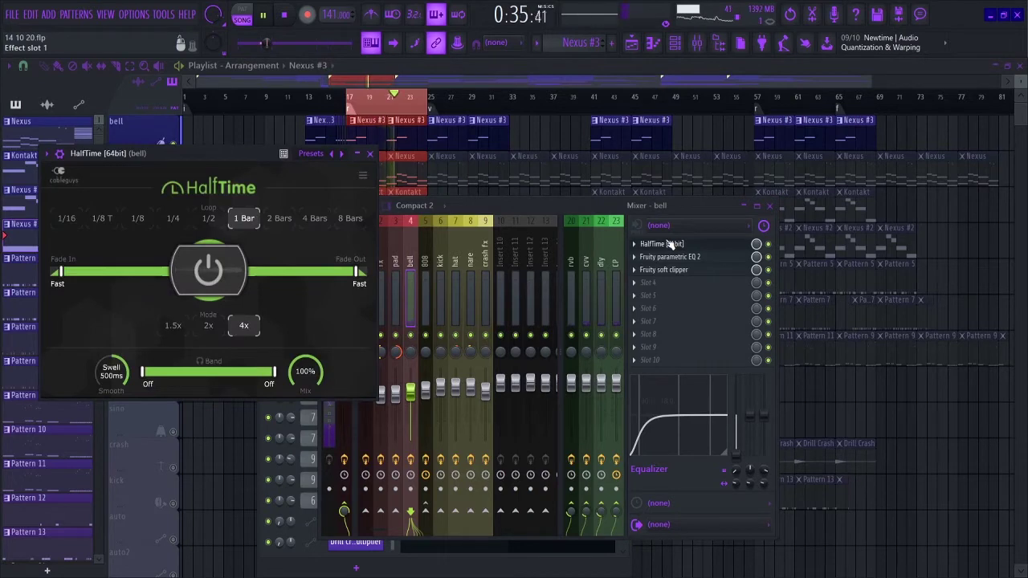
click(670, 244)
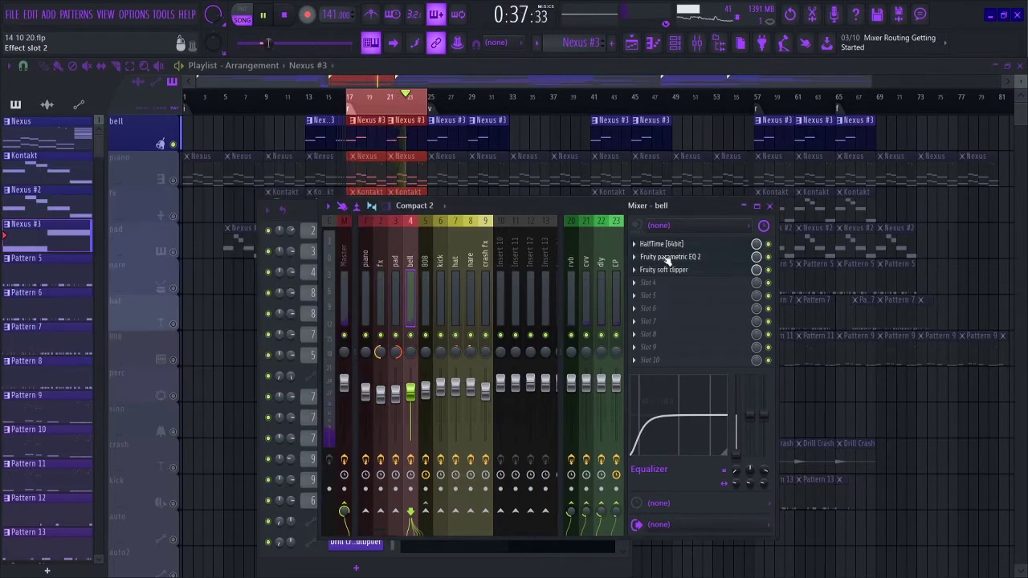
click(667, 257)
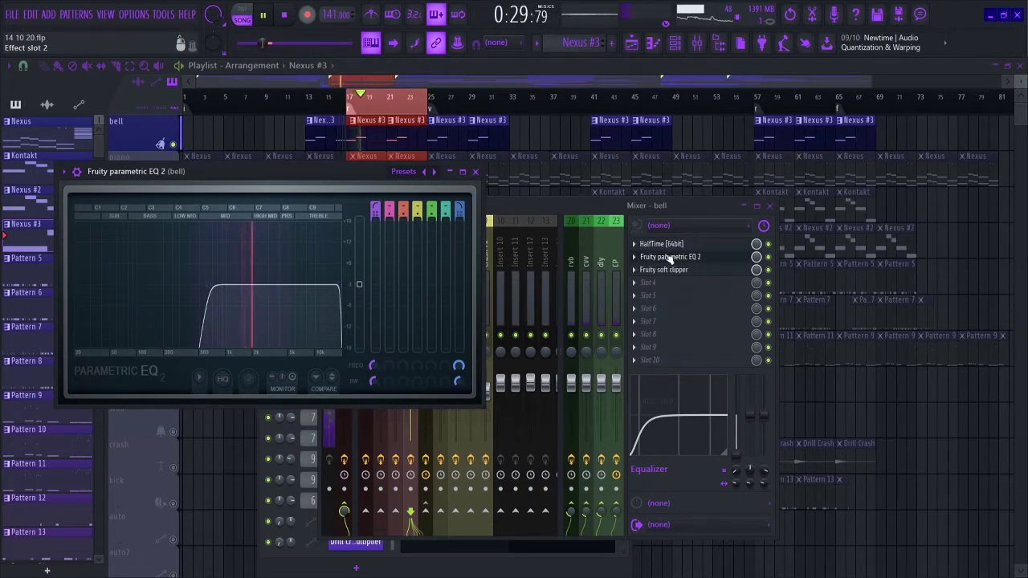
click(670, 257)
click(667, 270)
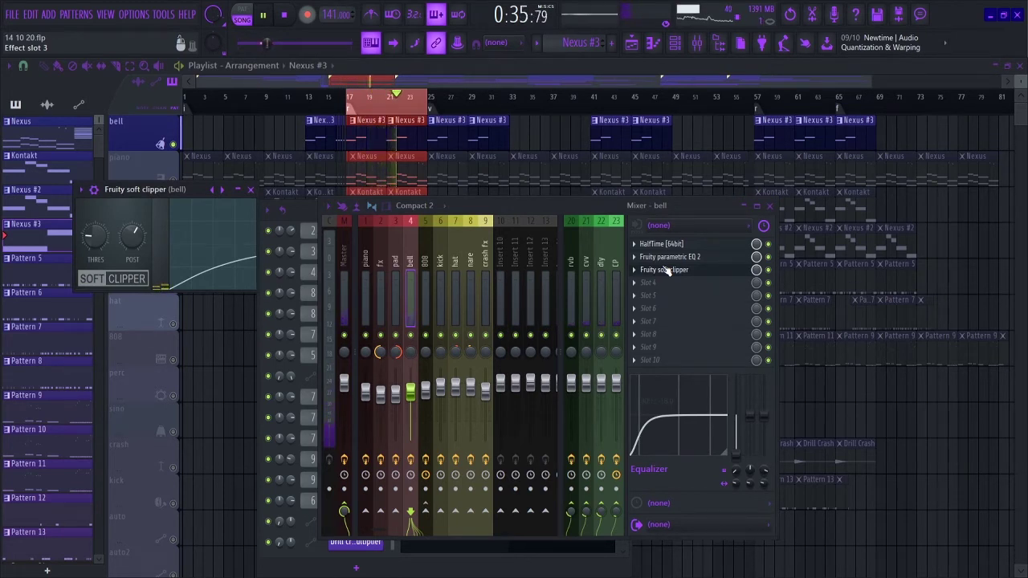
click(667, 271)
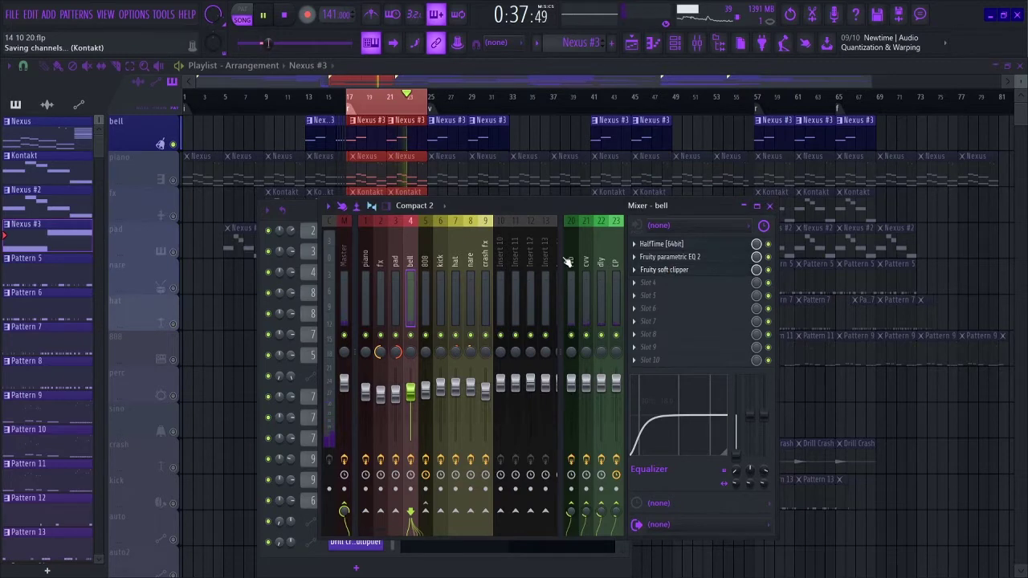
Step: Examine the ValhallaVintageVerb settings on the rvb mixer track and the Fruity Convolver settings on the cvv track
click(569, 262)
click(667, 244)
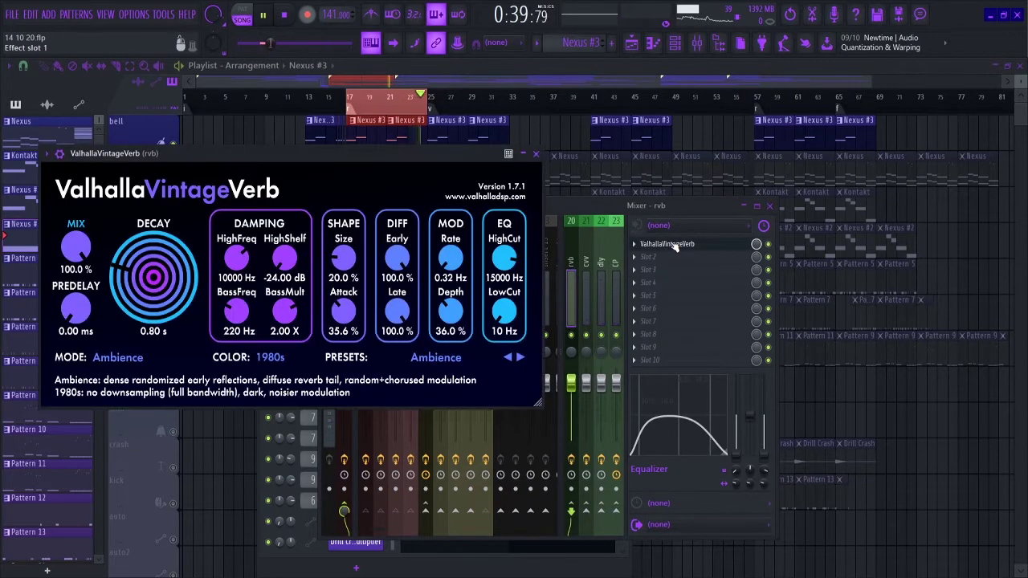
click(675, 247)
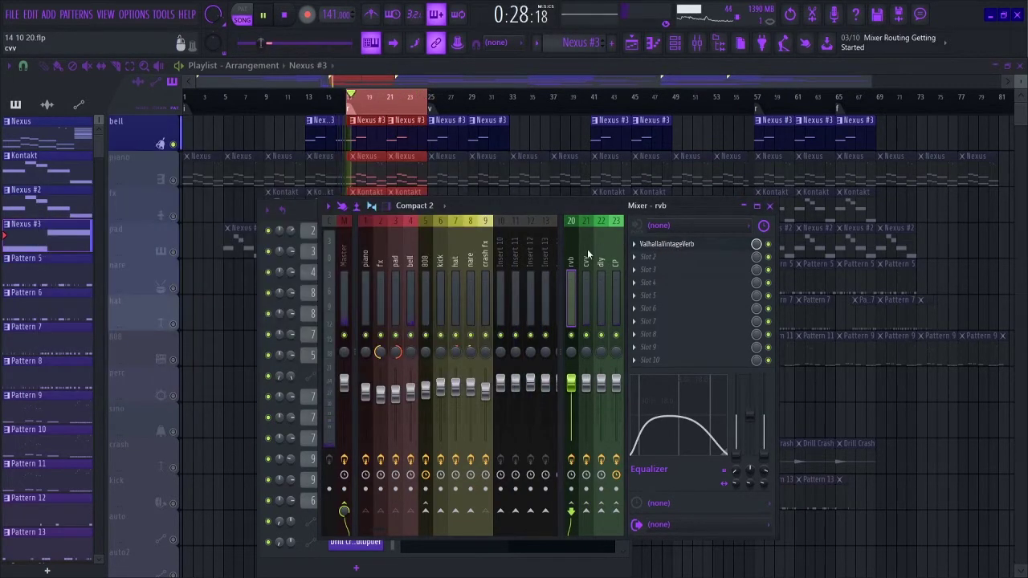
click(588, 255)
click(667, 244)
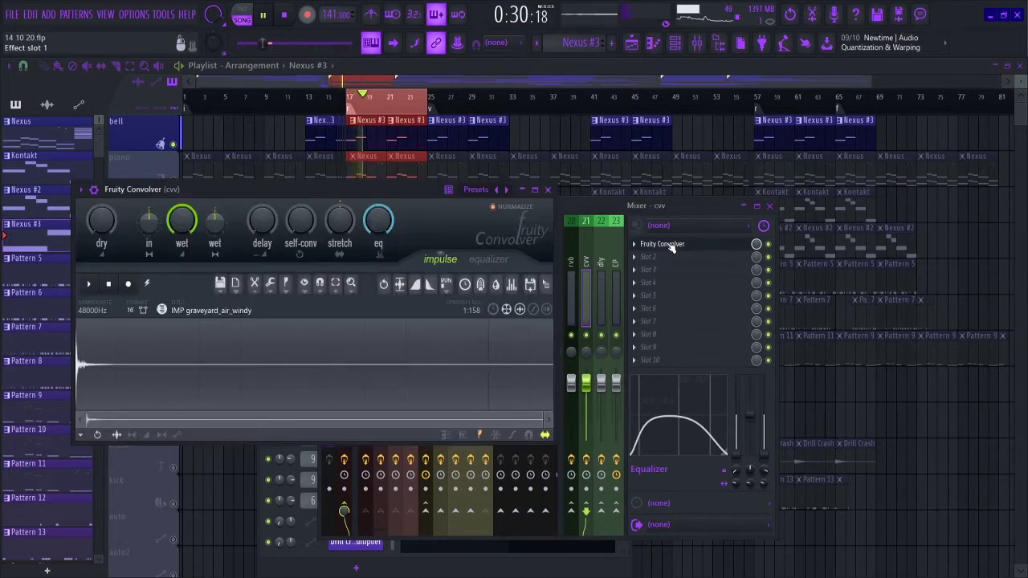
Step: Examine the Fruity Delay 3 and Fruity parametric EQ 2 settings on the dly mixer track
click(605, 242)
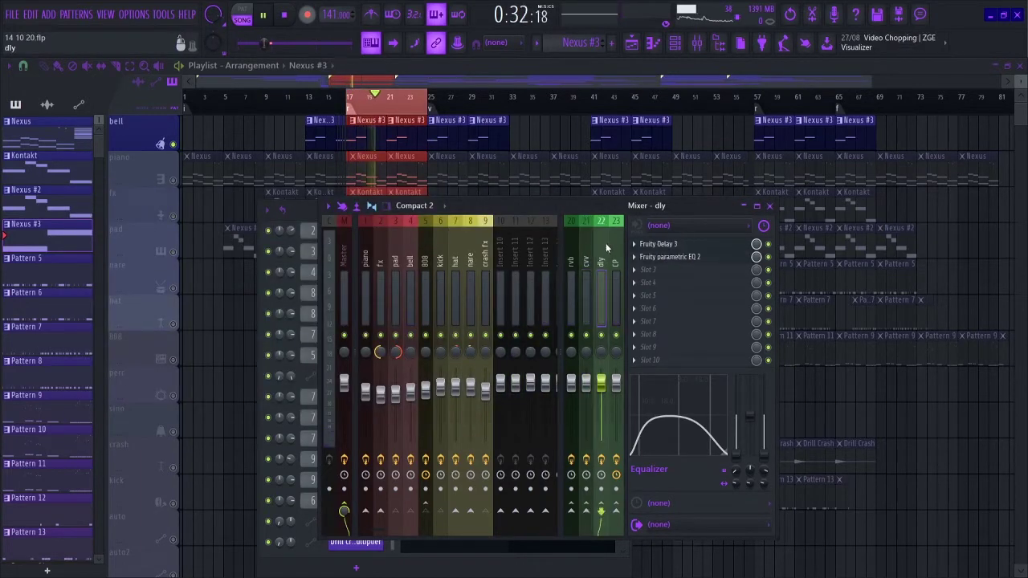
click(674, 244)
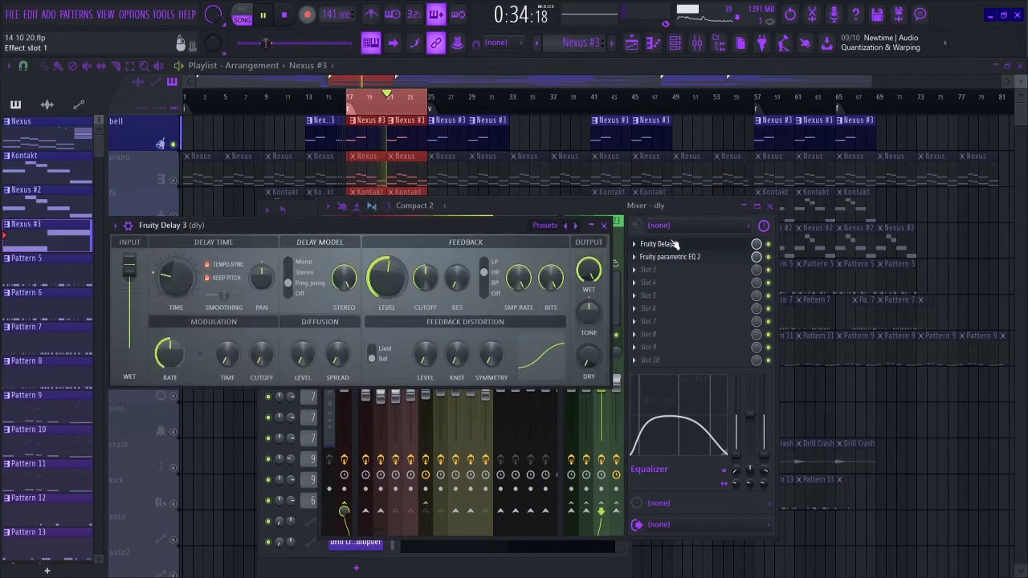
click(677, 244)
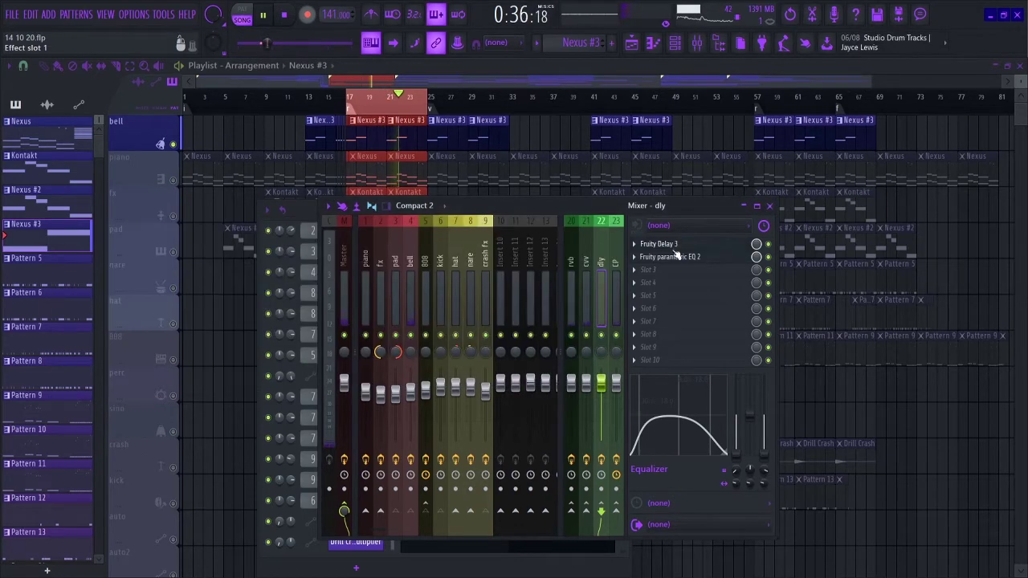
click(674, 257)
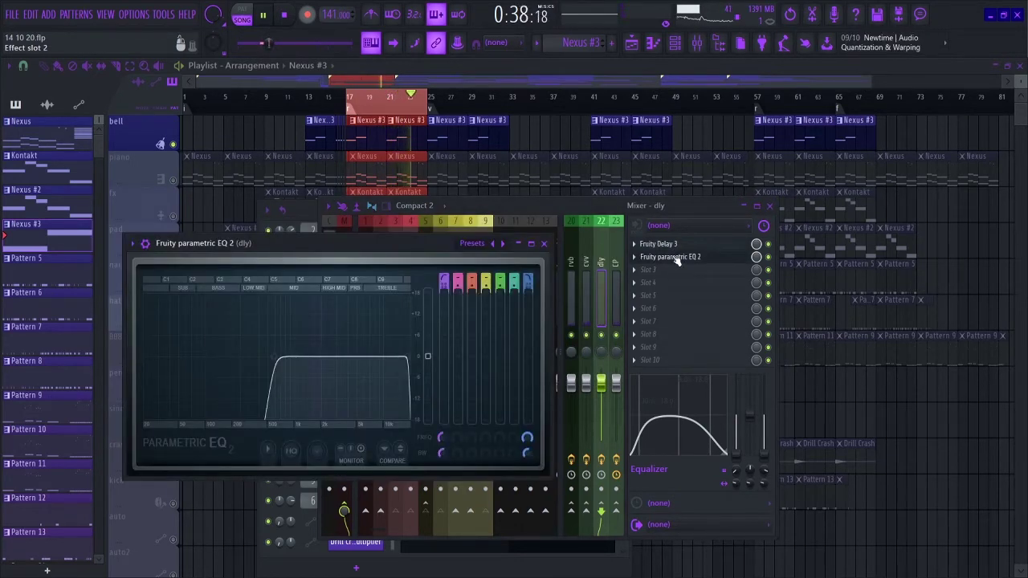
click(675, 257)
Step: Examine the Fruity Limiter and Fruity parametric EQ 2 settings on the CP mixer track
click(619, 263)
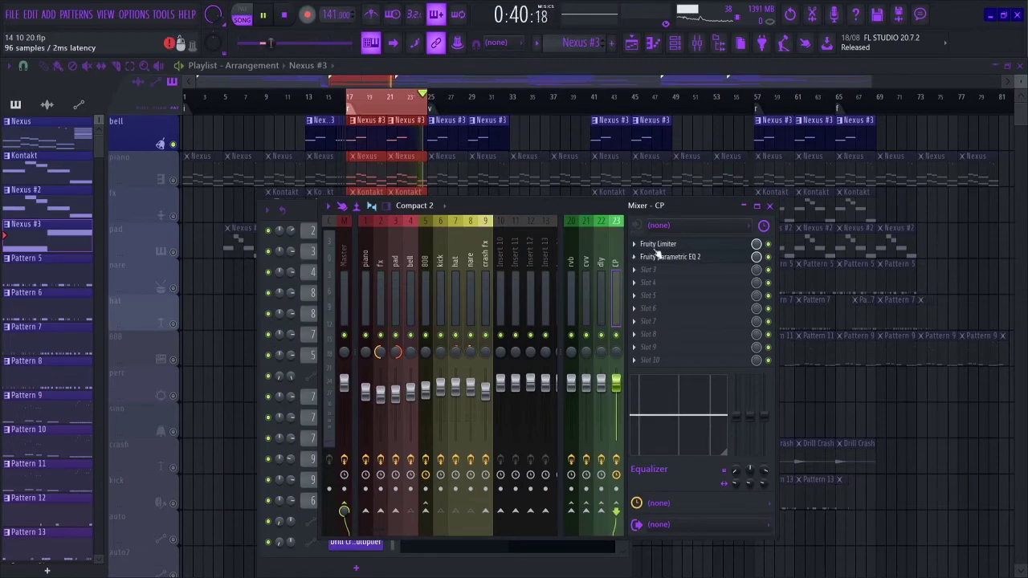
click(658, 246)
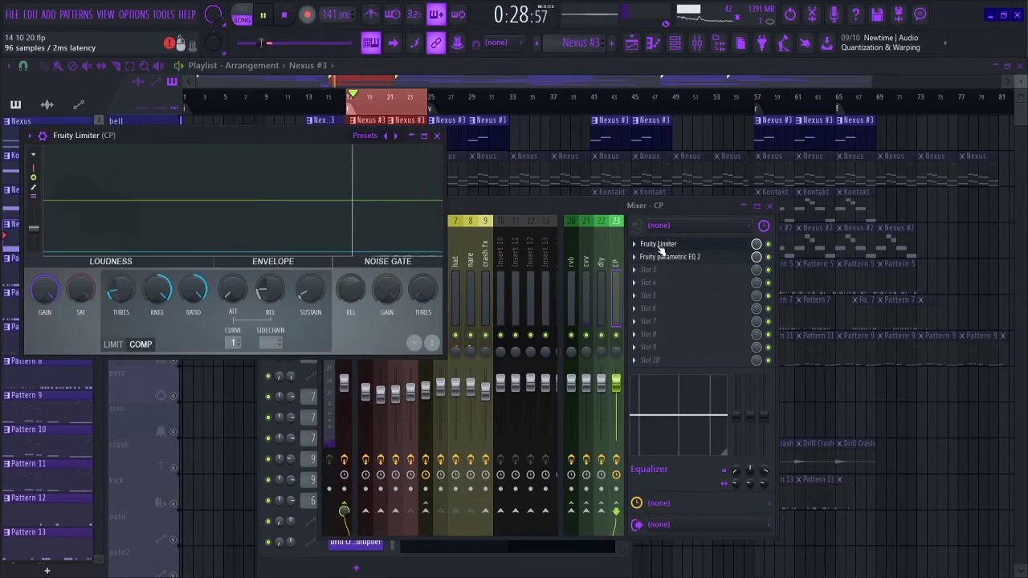
click(659, 245)
click(668, 257)
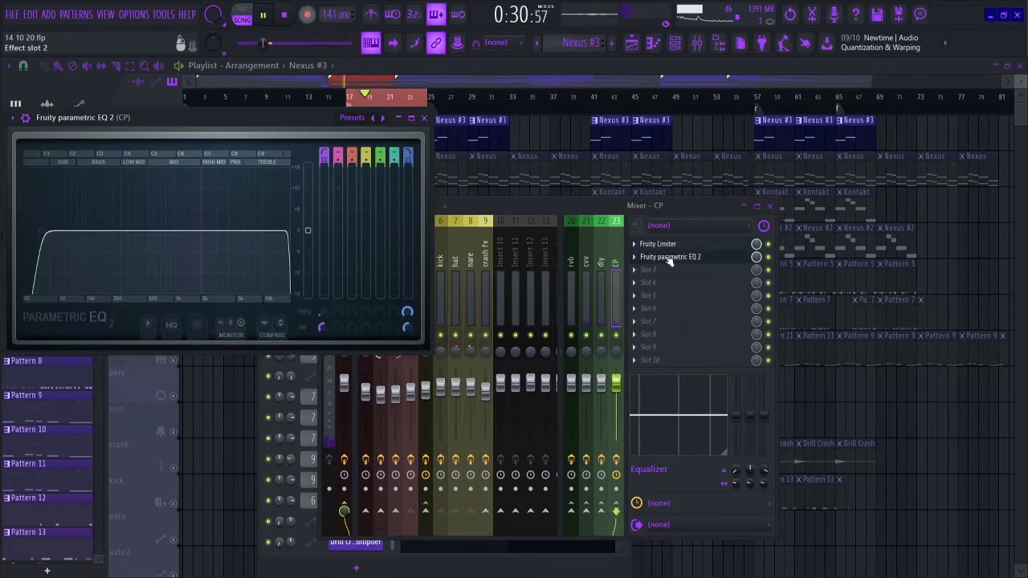
click(668, 257)
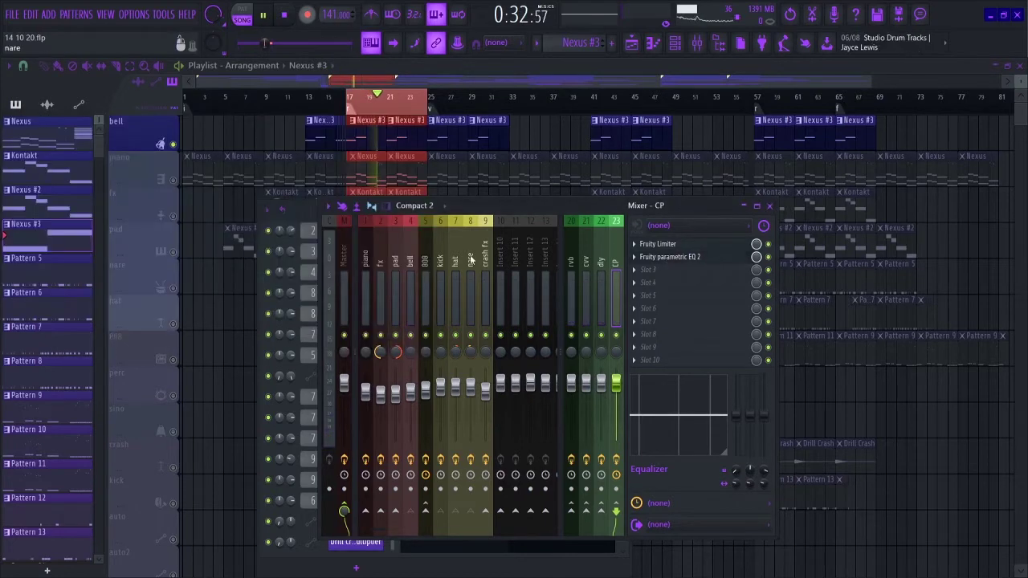
Step: View the fader levels of all tracks in the enlarged mixer, and close the mixer
double_click(489, 200)
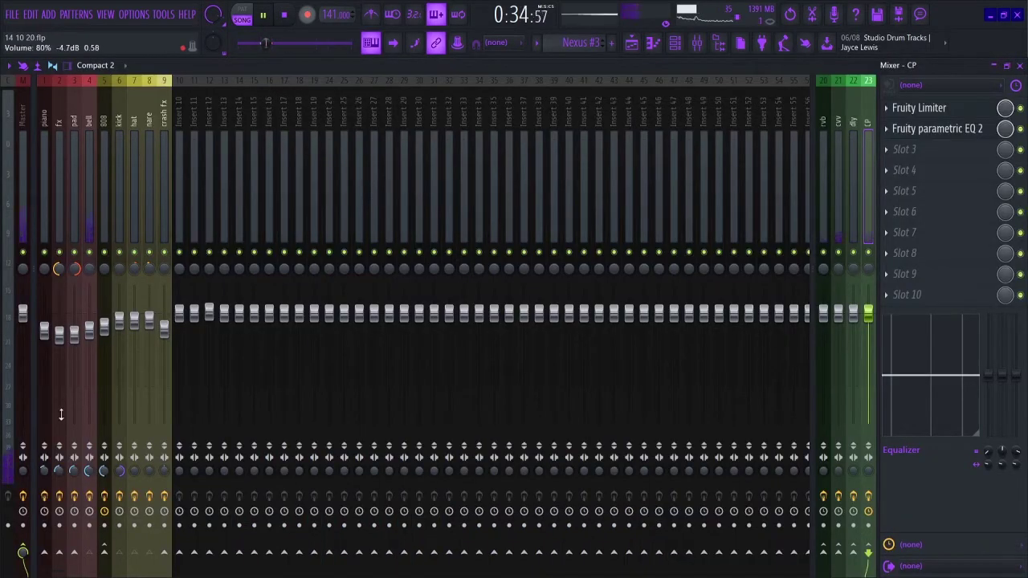
double_click(341, 67)
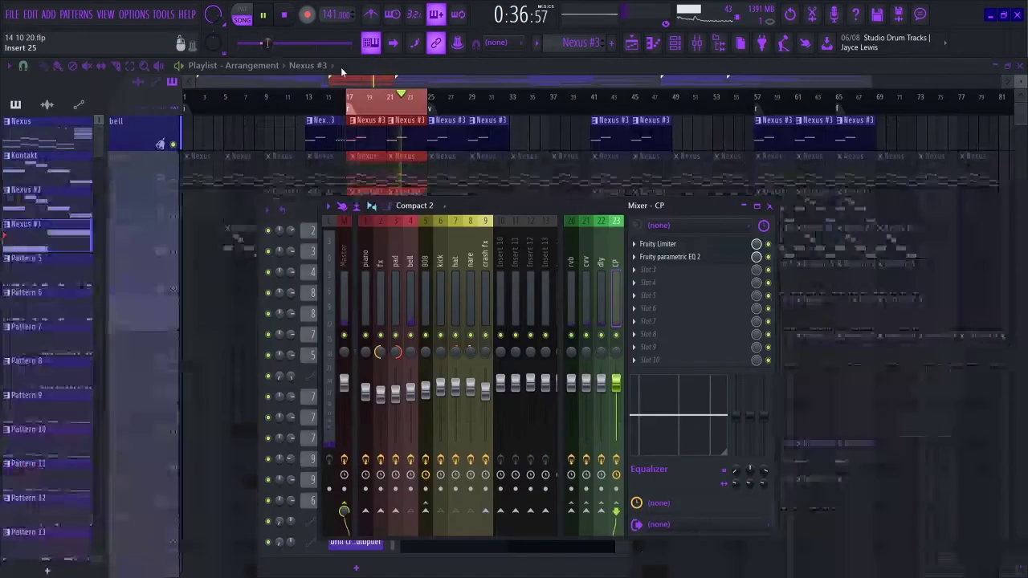
key(F9)
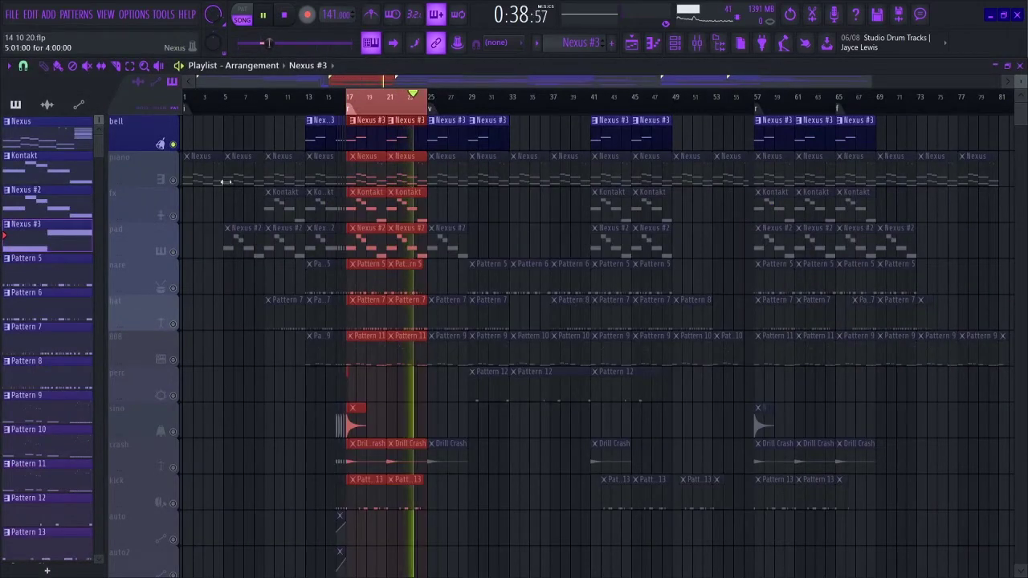
Step: Solo the piano track and examine its pattern's notes and the preset in its Nexus instrument
right_click(177, 182)
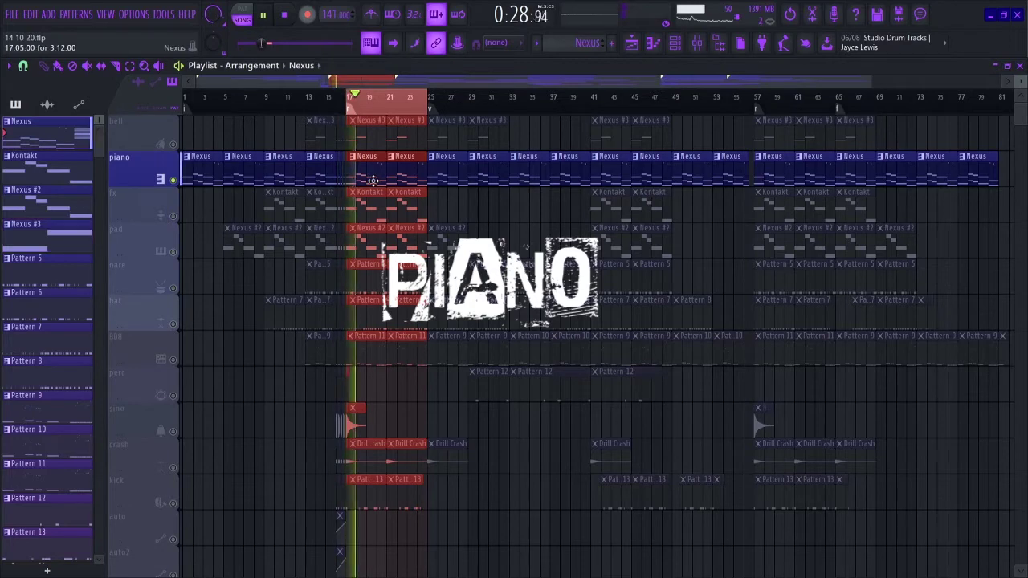
click(676, 43)
scroll(454, 242, up, 1)
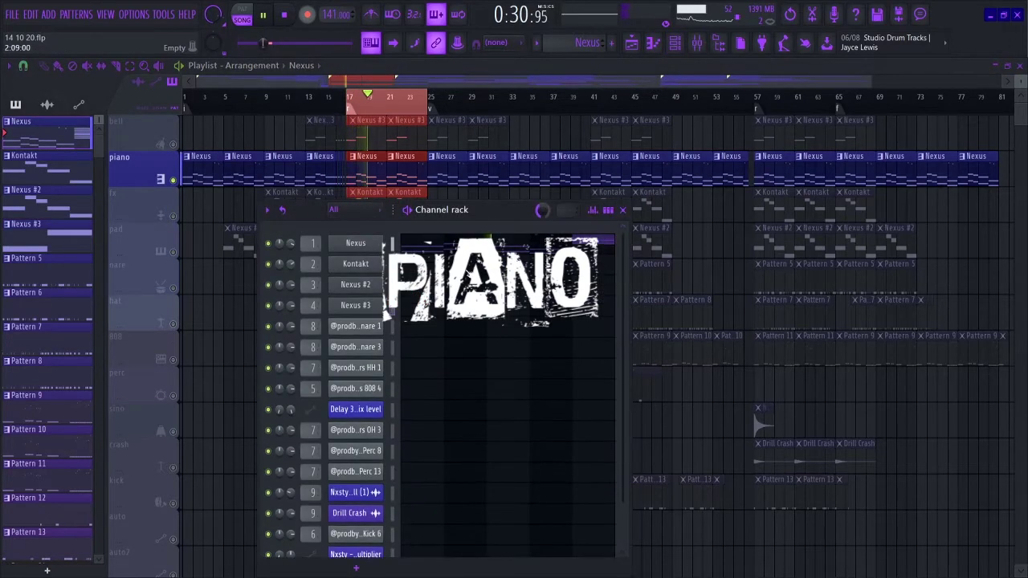
click(453, 240)
scroll(377, 144, down, 5)
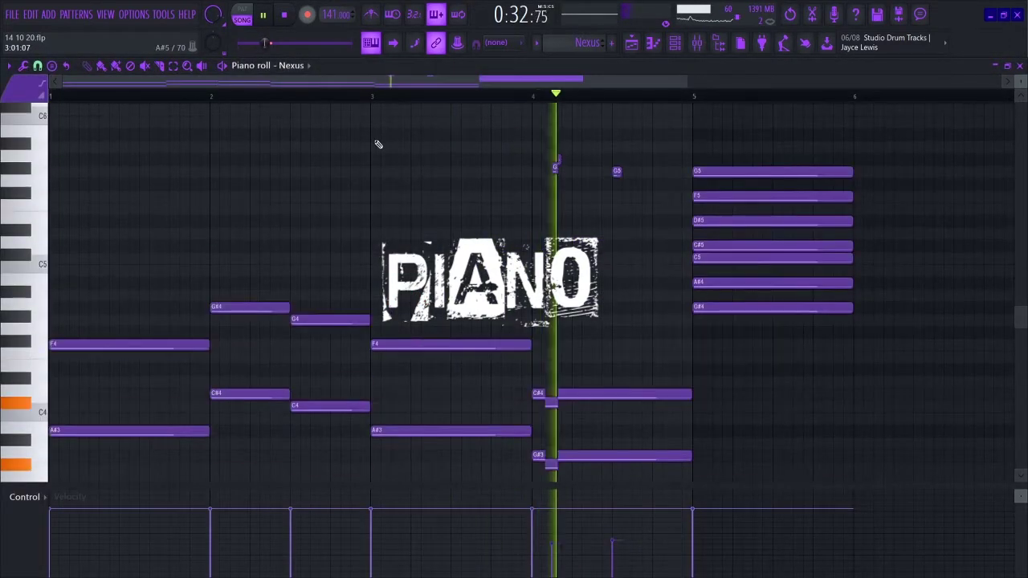
scroll(374, 144, down, 4)
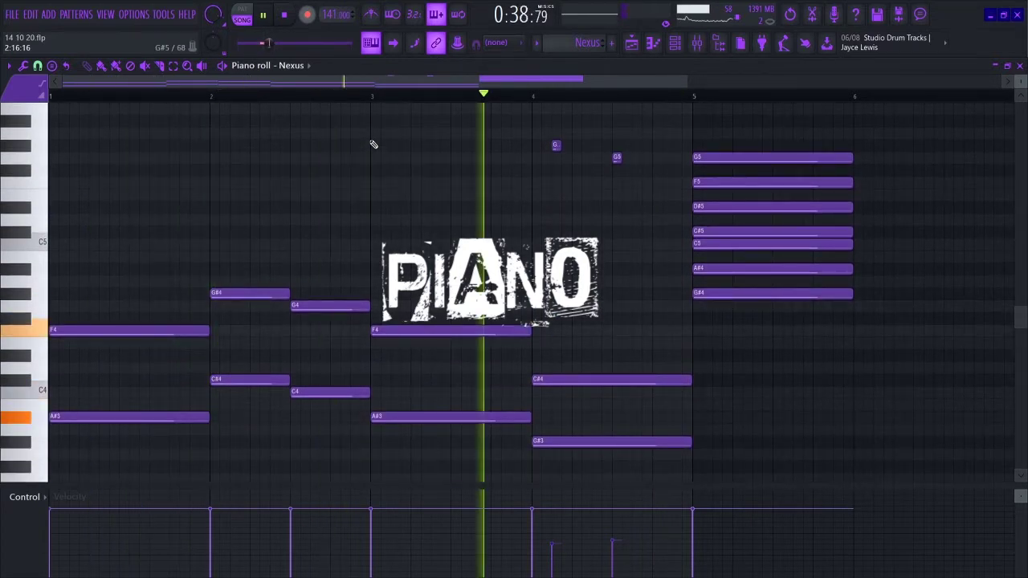
click(1020, 65)
click(372, 241)
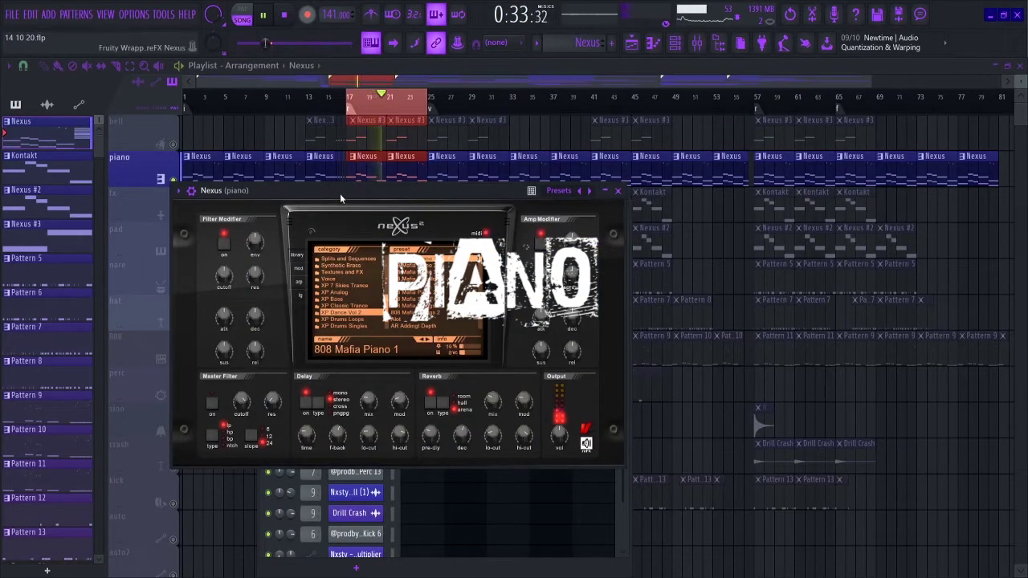
Step: Check the channel settings of the piano's Nexus, and view the HalfTime effect on the piano mixer track
click(192, 191)
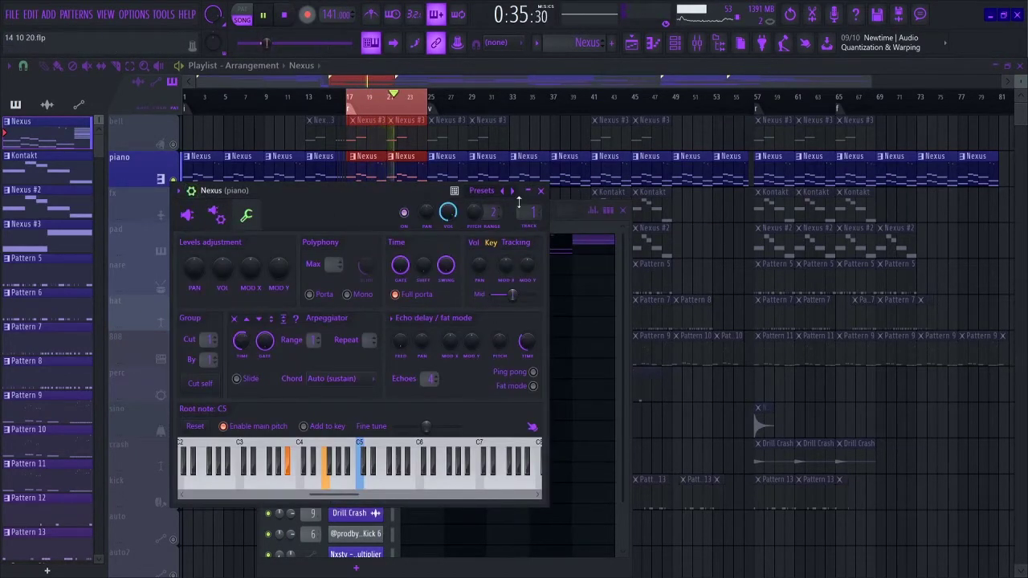
click(540, 193)
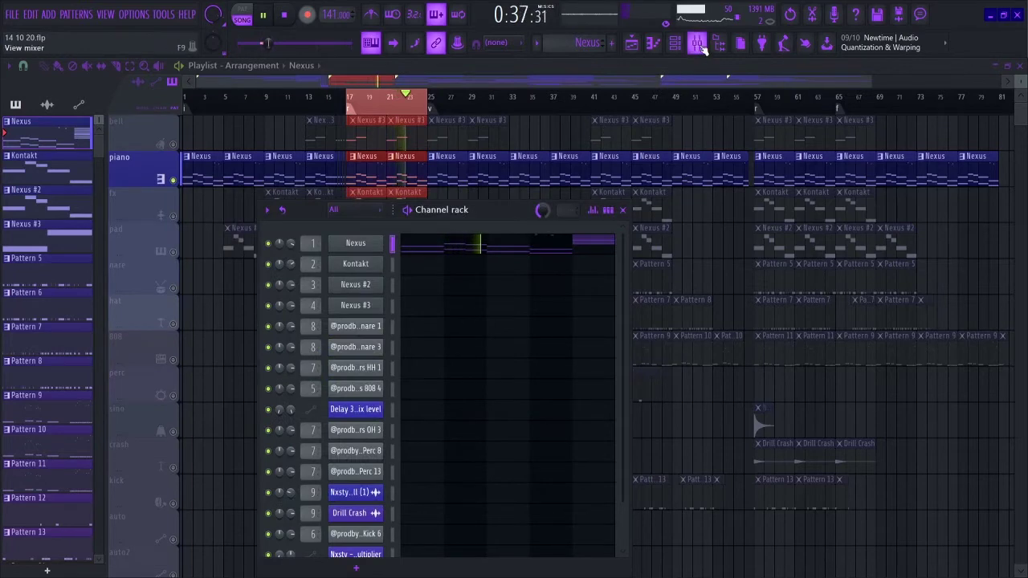
click(697, 44)
click(671, 245)
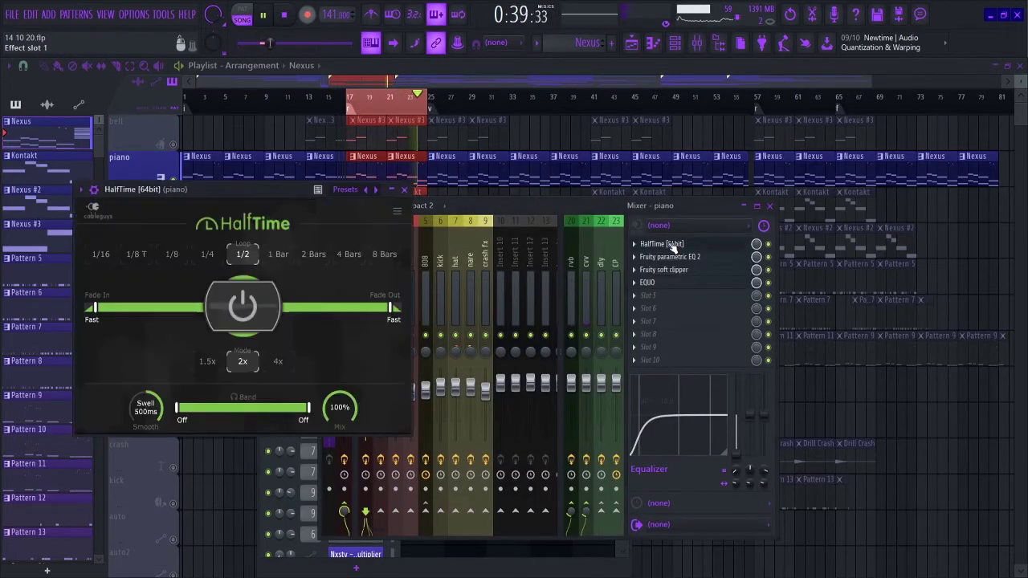
click(671, 244)
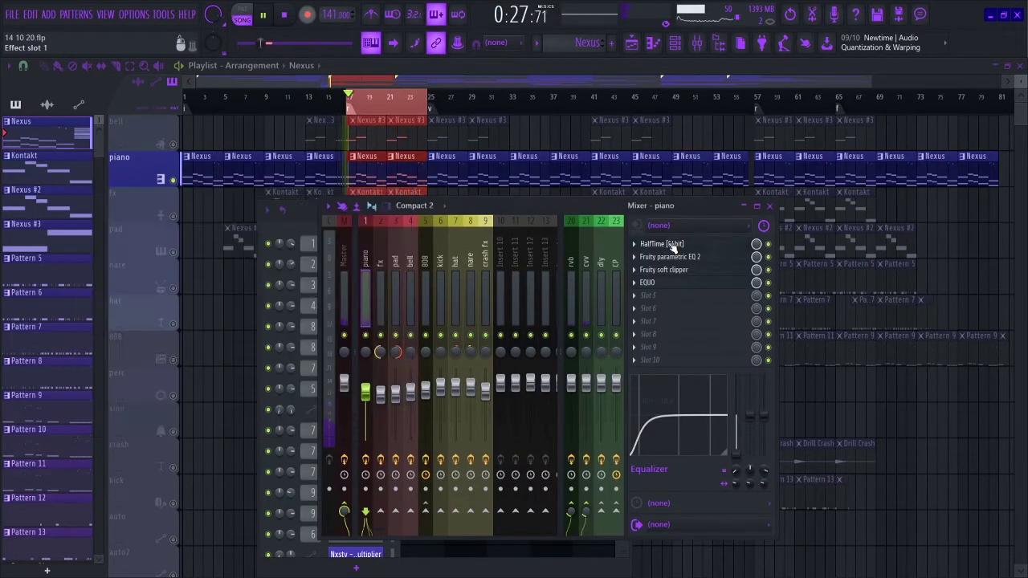
Step: Examine the Fruity parametric EQ 2, Fruity soft clipper and EQUO settings on the piano mixer track
click(672, 257)
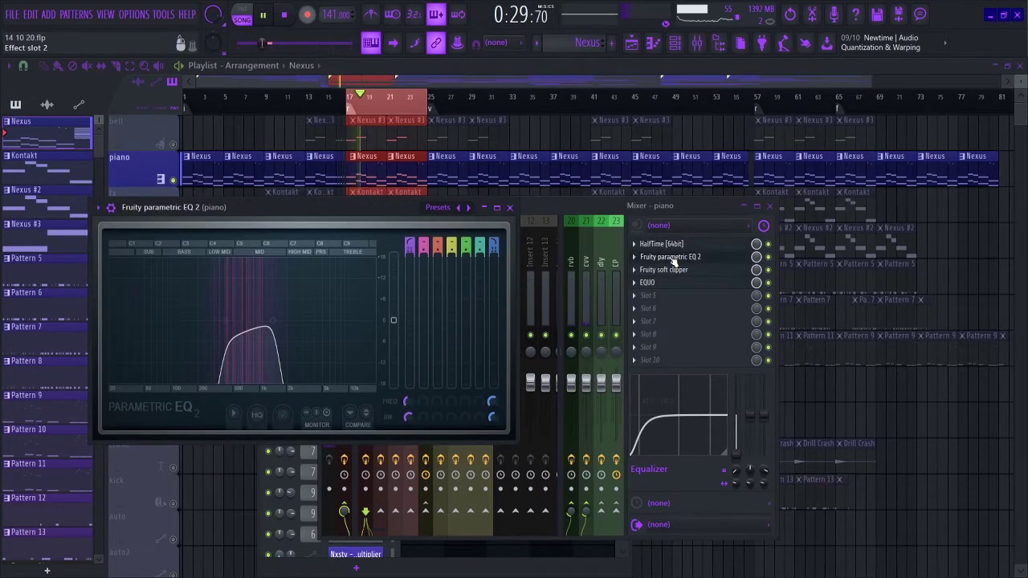
click(673, 258)
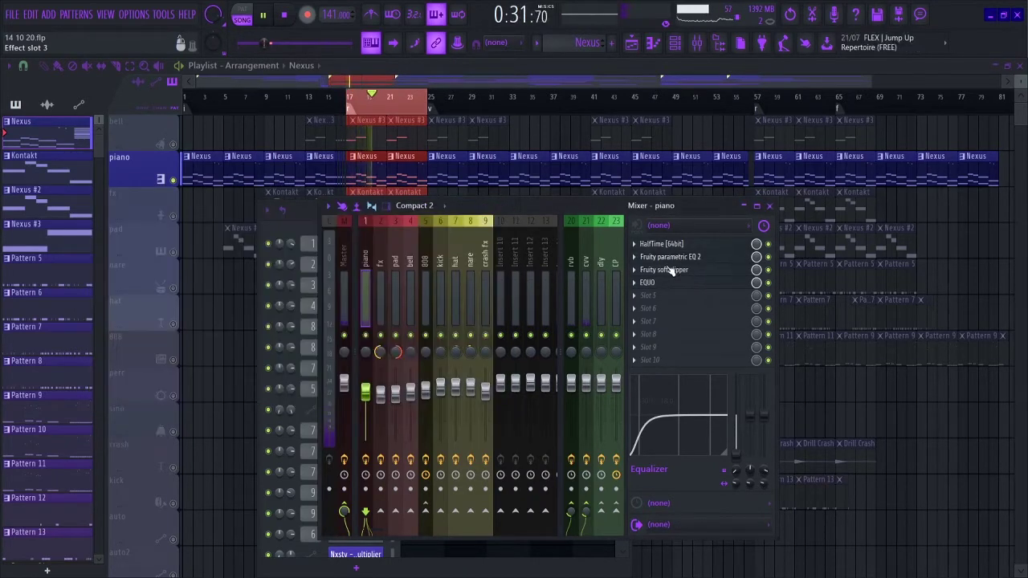
click(672, 271)
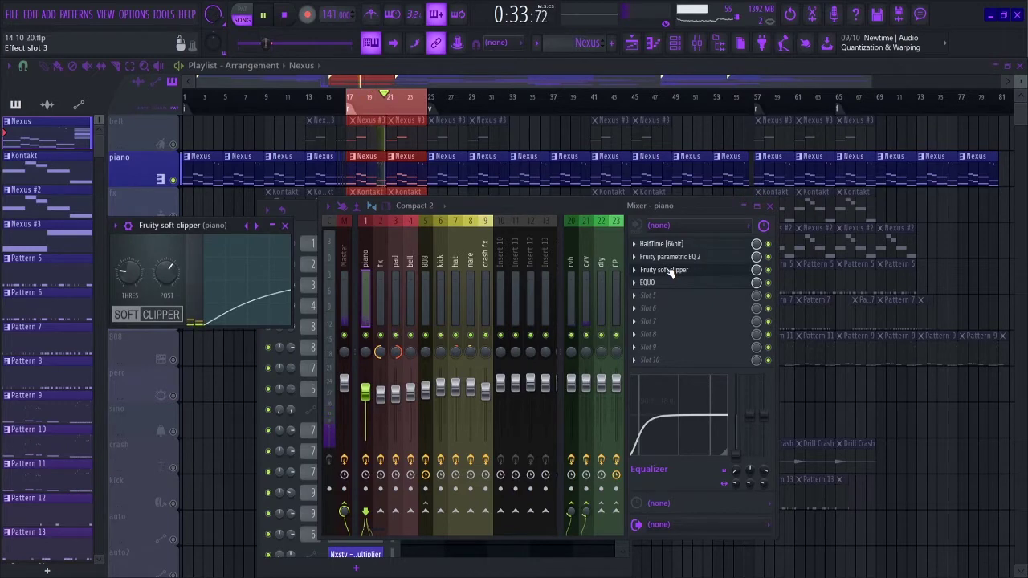
click(672, 271)
click(663, 283)
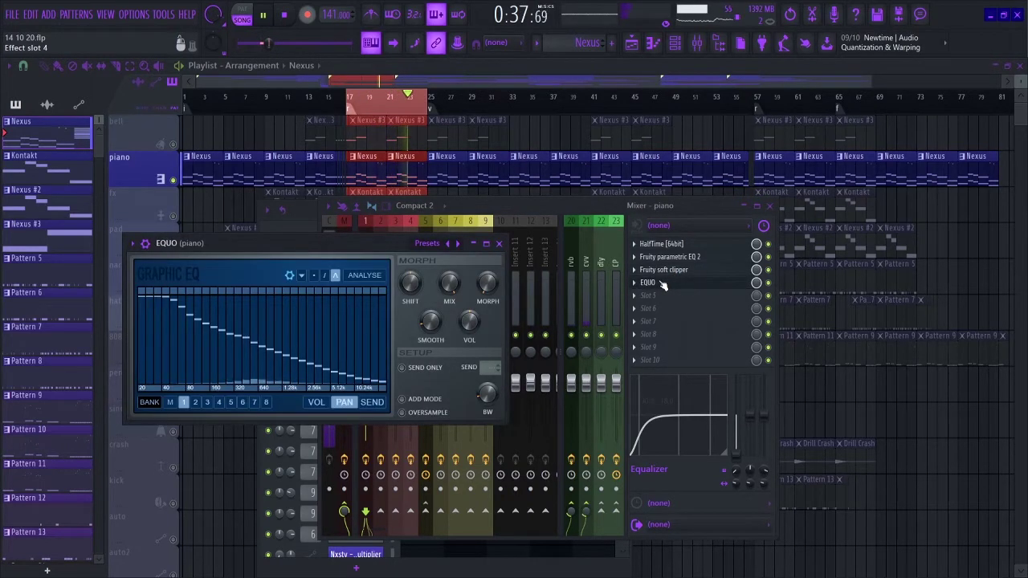
click(663, 283)
Step: Examine ValhallaVintageVerb on the rvb mixer track and Fruity Convolver on the cvv mixer track
click(567, 265)
click(666, 247)
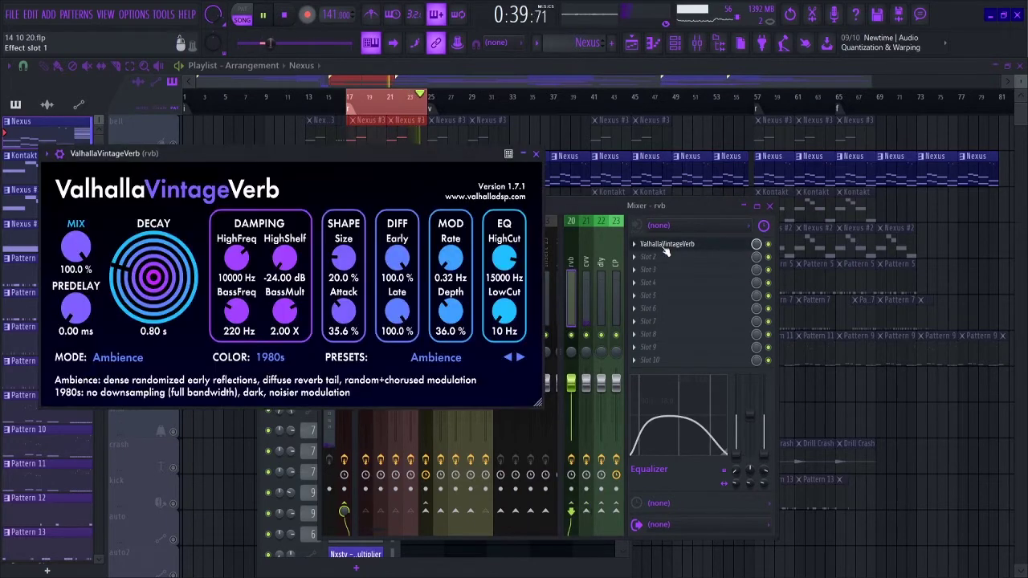
drag(354, 151, 445, 178)
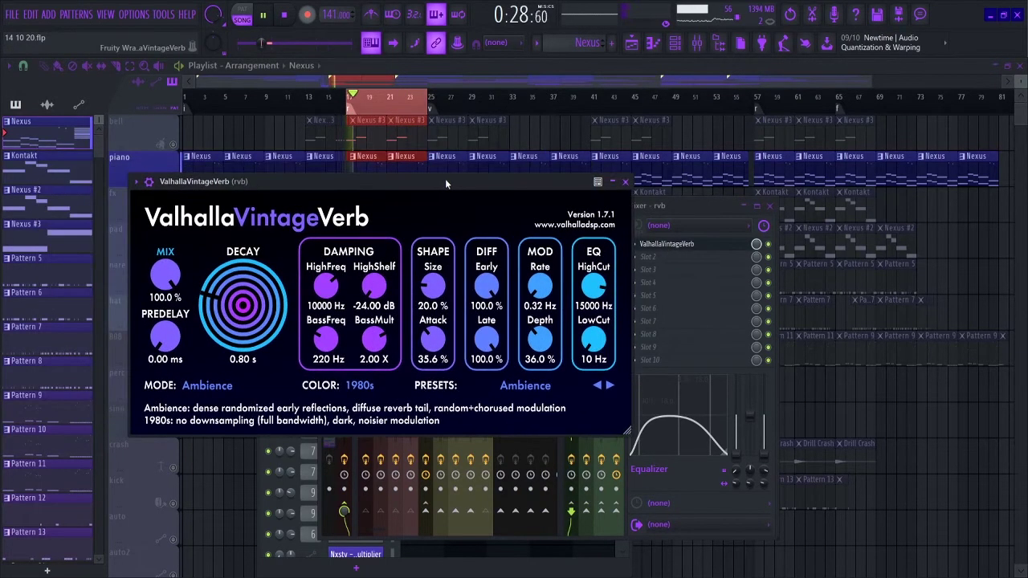
click(663, 246)
click(588, 270)
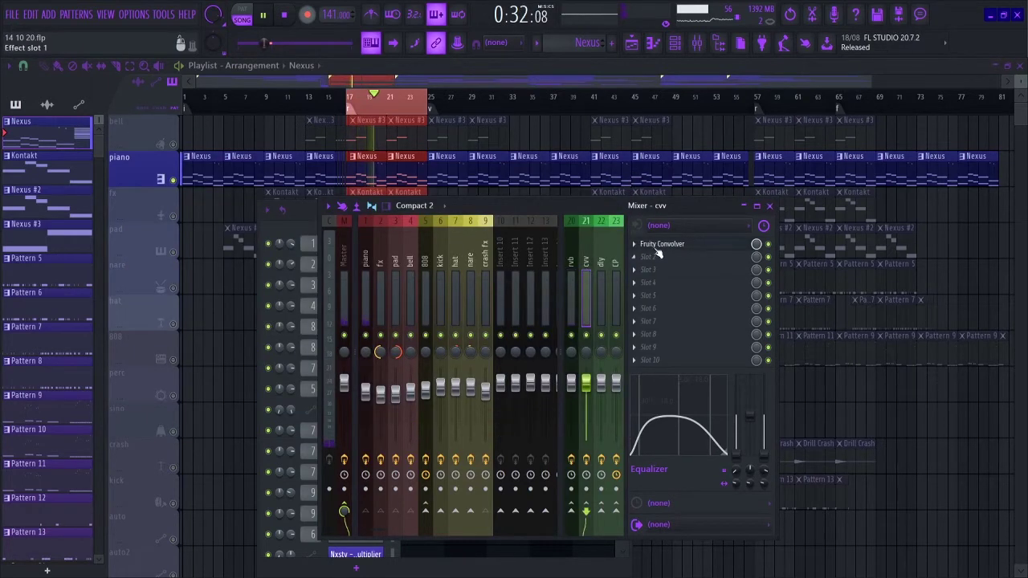
click(659, 245)
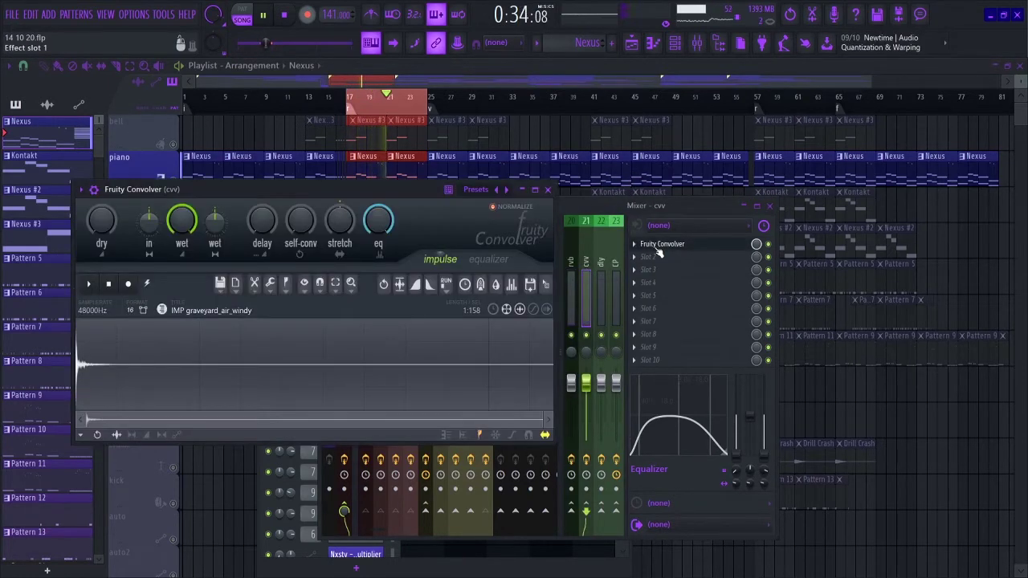
click(657, 246)
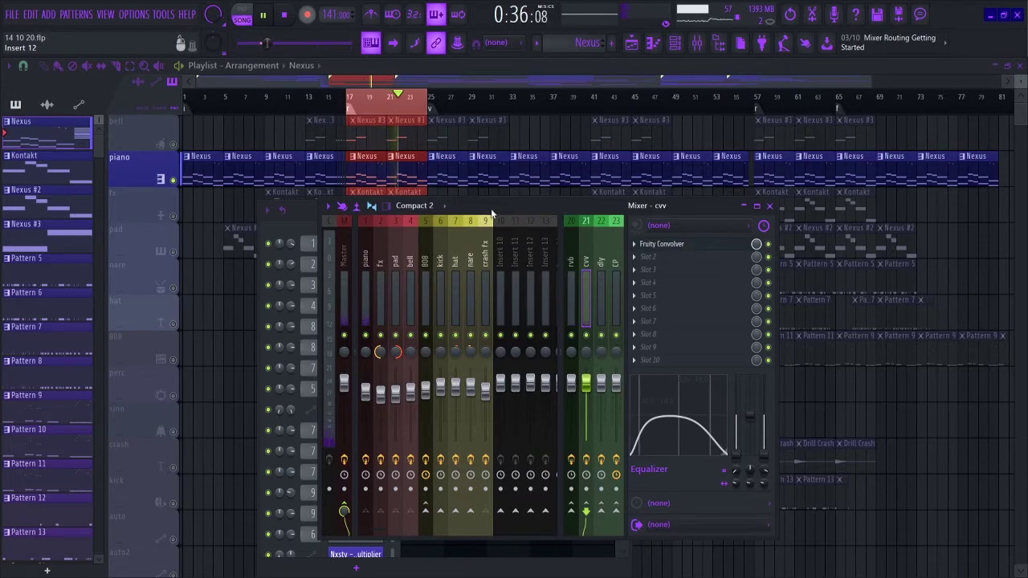
Step: View the piano track's fader level in the enlarged mixer, and clear the mixer and channel rack off the playlist
click(367, 261)
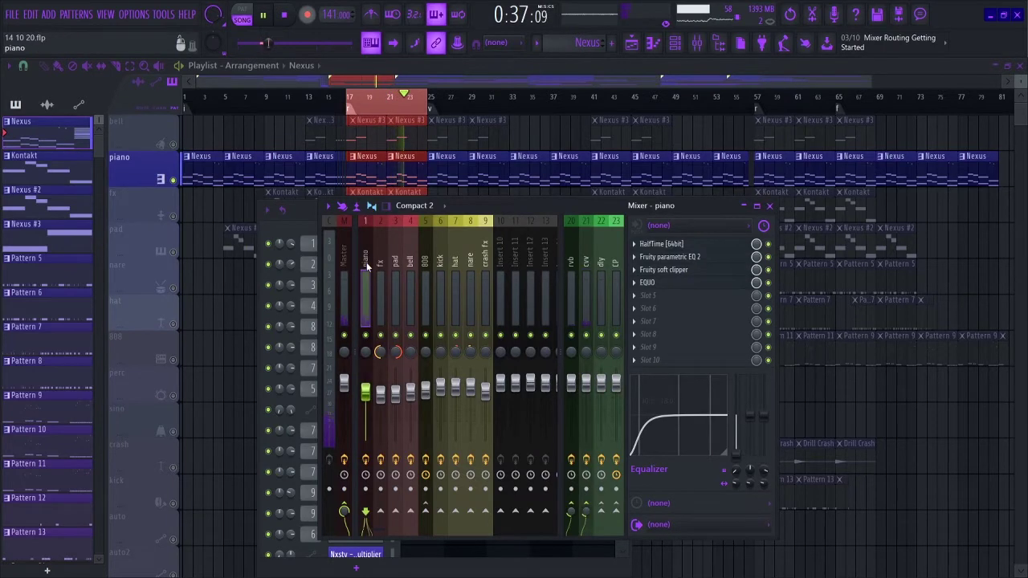
double_click(494, 205)
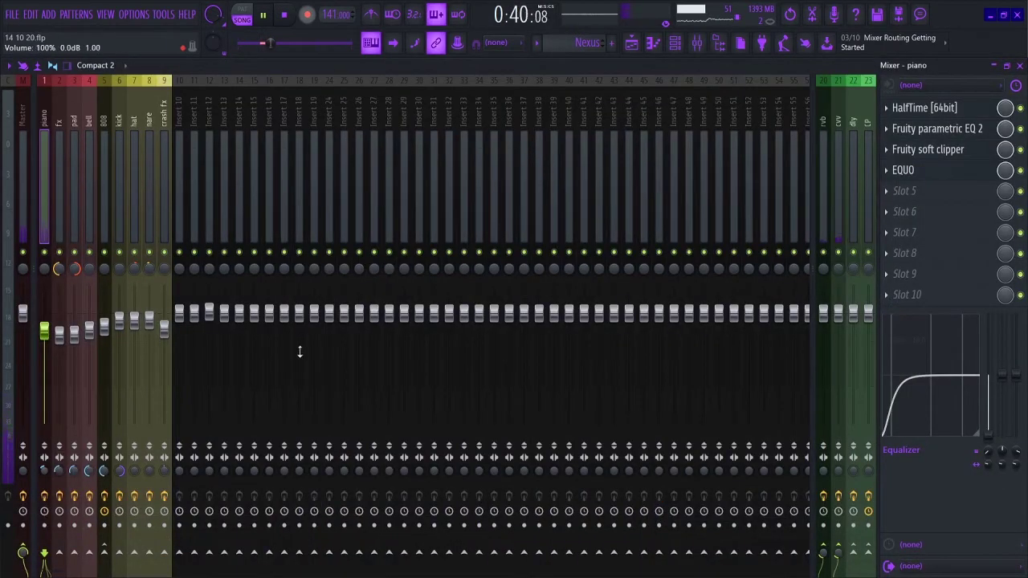
click(1020, 67)
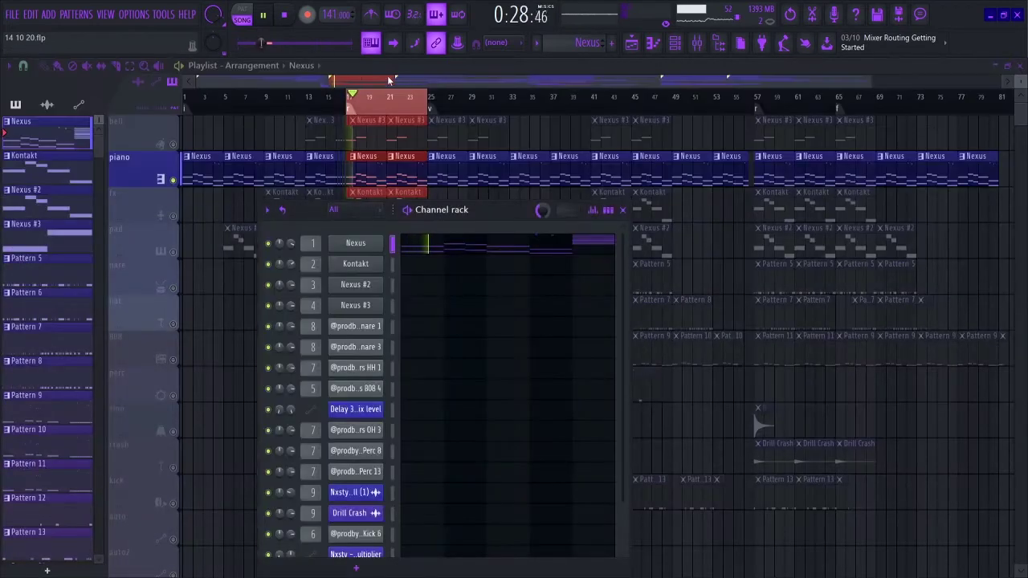
click(384, 75)
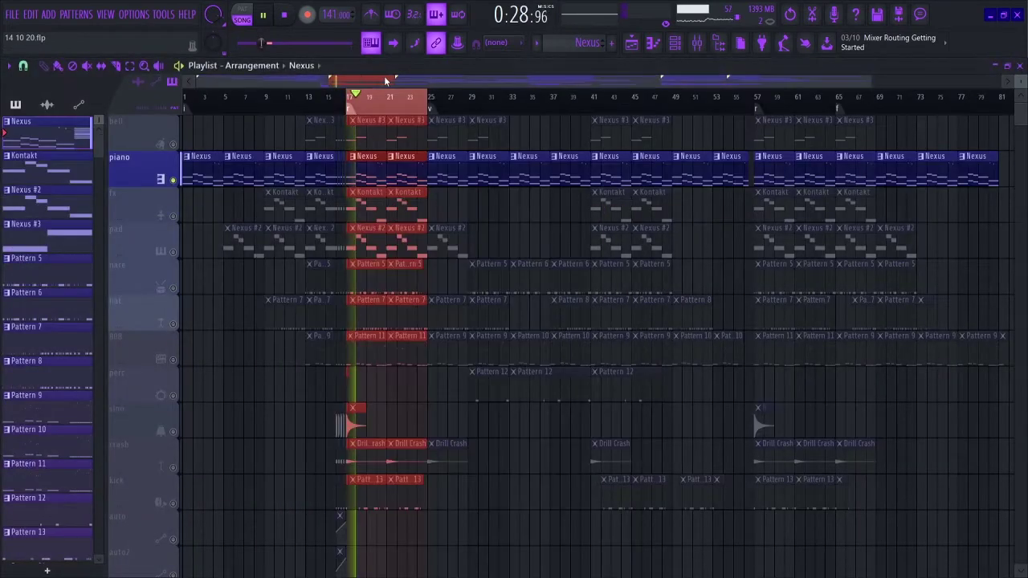
Step: Solo the fx playlist track and examine the notes of its Kontakt pattern in the piano roll
right_click(173, 216)
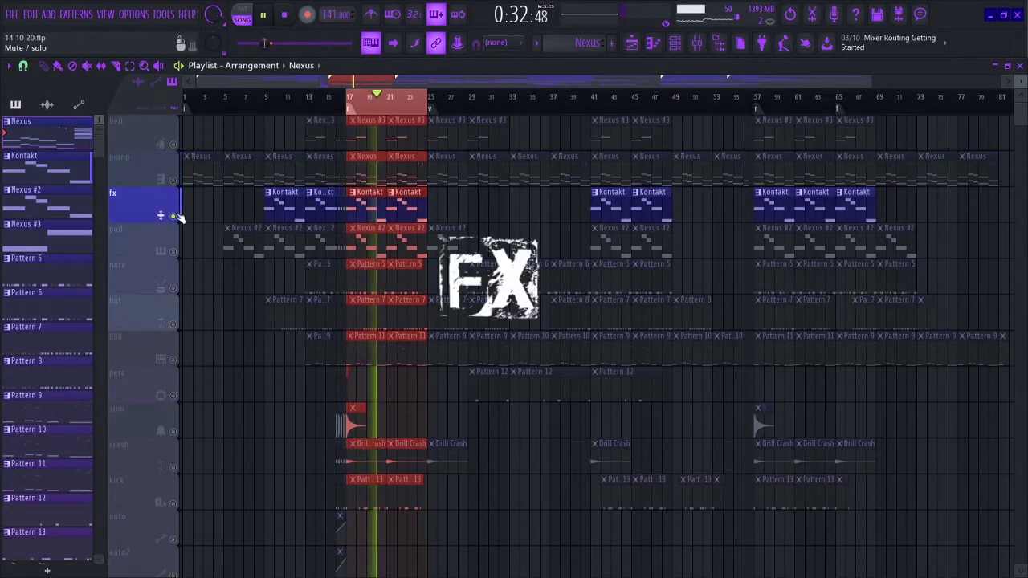
click(372, 215)
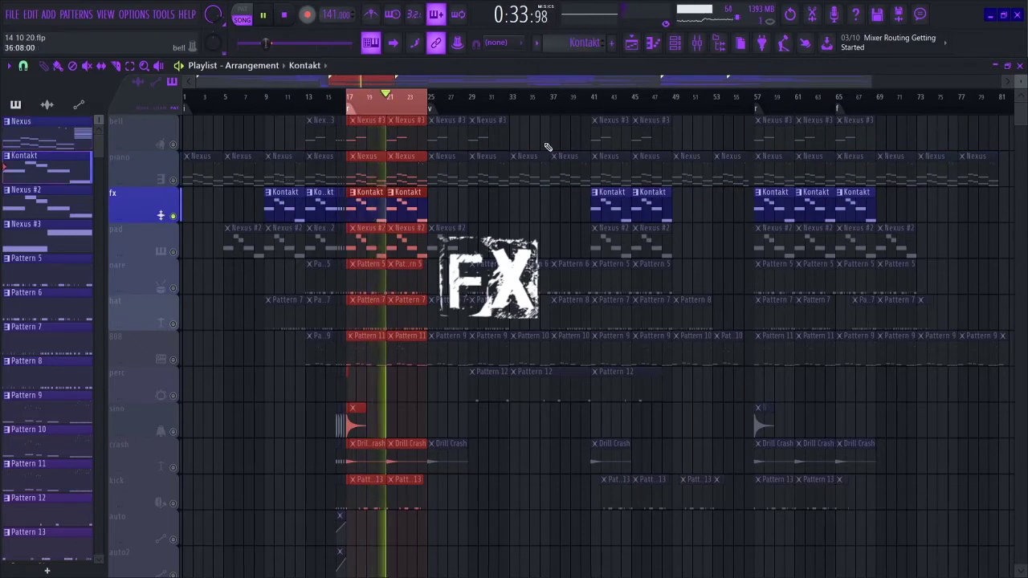
click(677, 43)
key(F7)
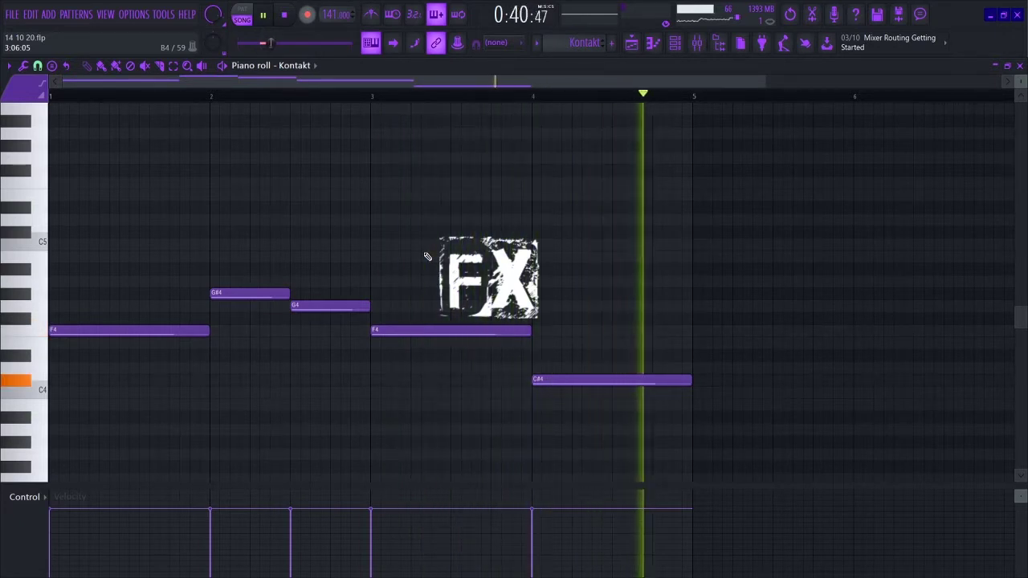
click(1020, 65)
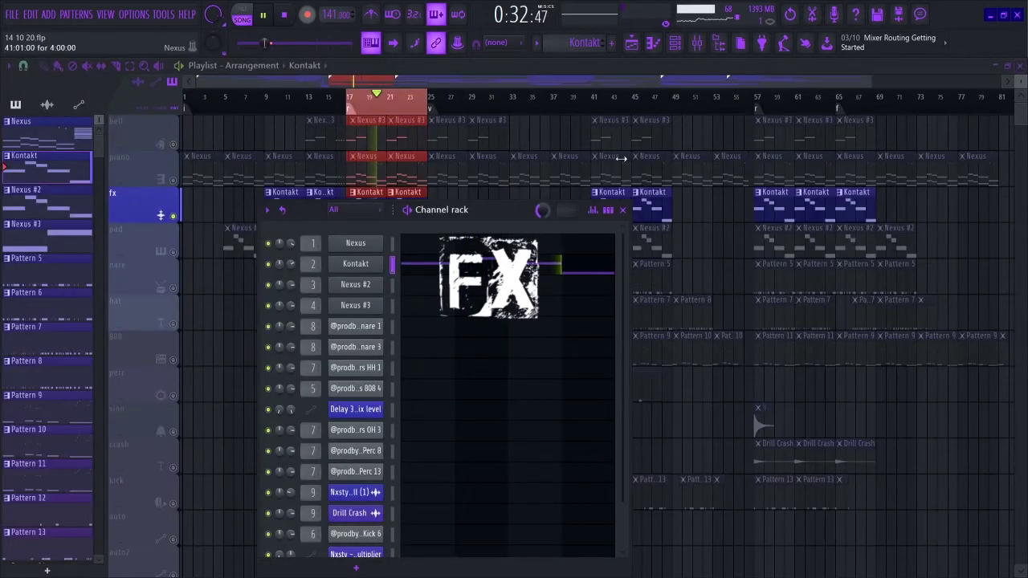
Step: Examine the EXHALE preset list and selected preset in the fx track's Kontakt instrument, and close it
click(367, 268)
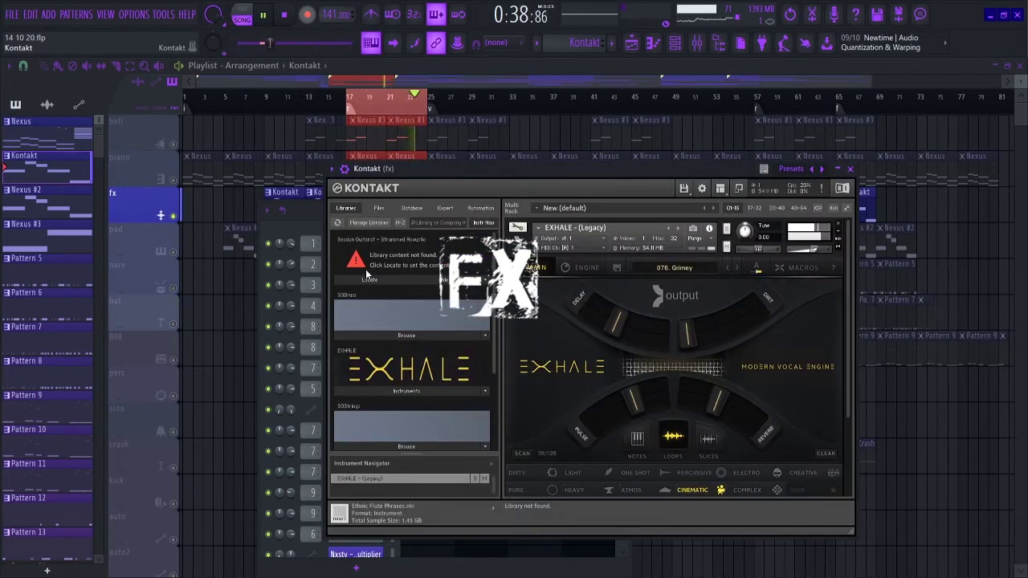
scroll(849, 301, down, 3)
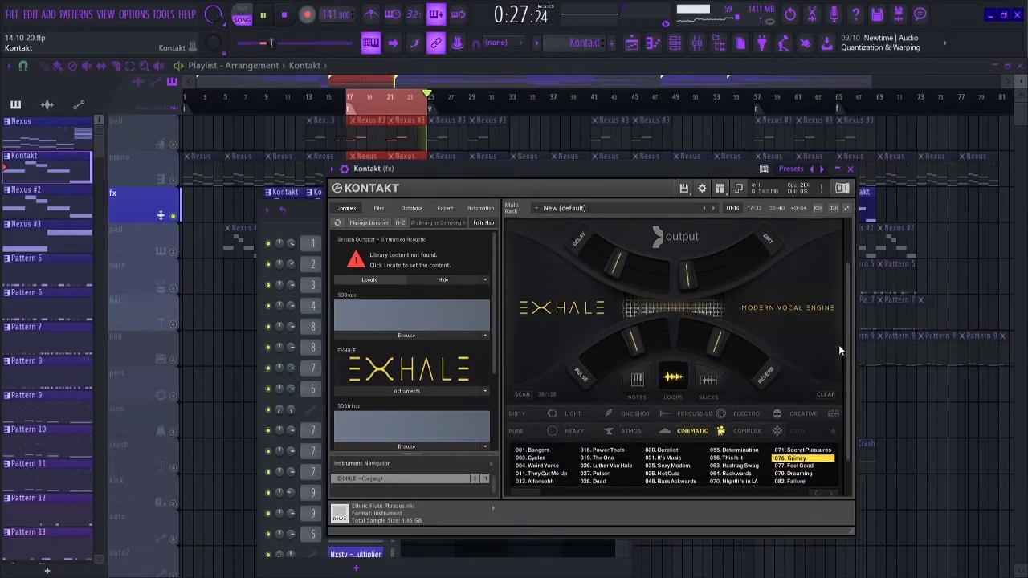
scroll(840, 350, down, 1)
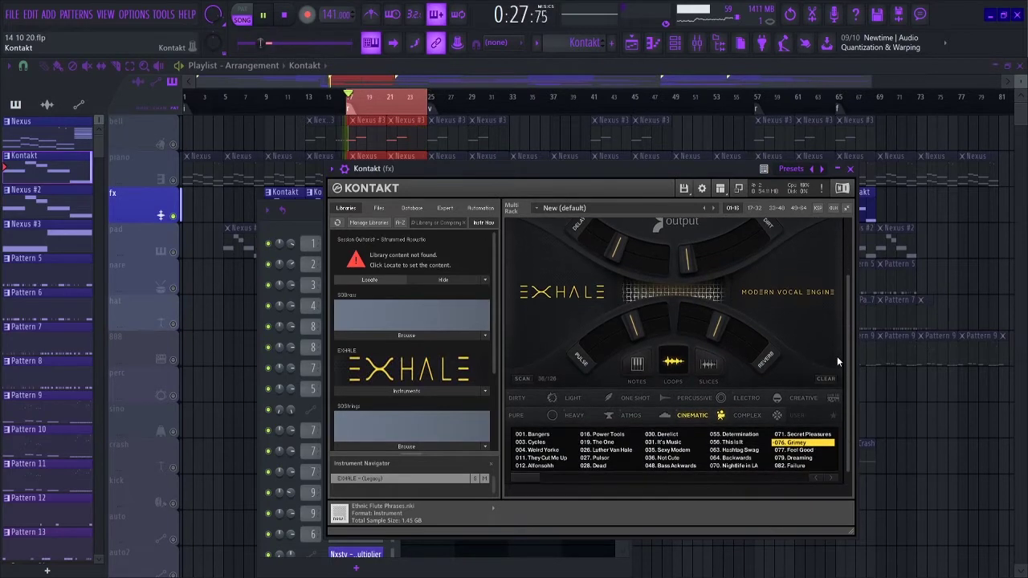
click(853, 169)
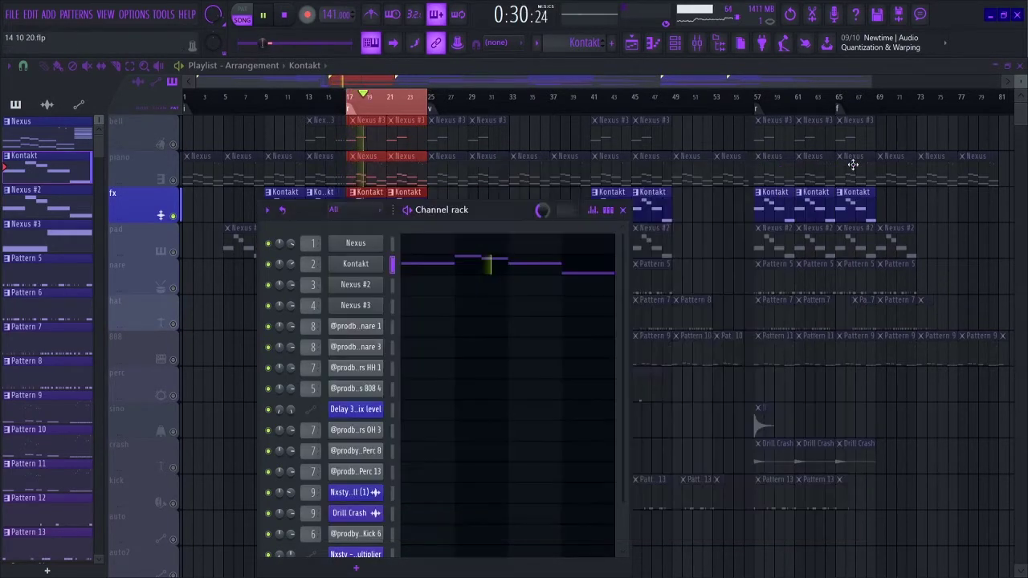
Step: Examine the HalfTime, Fruity parametric EQ 2 and Fruity soft clipper settings on the fx mixer track
click(697, 42)
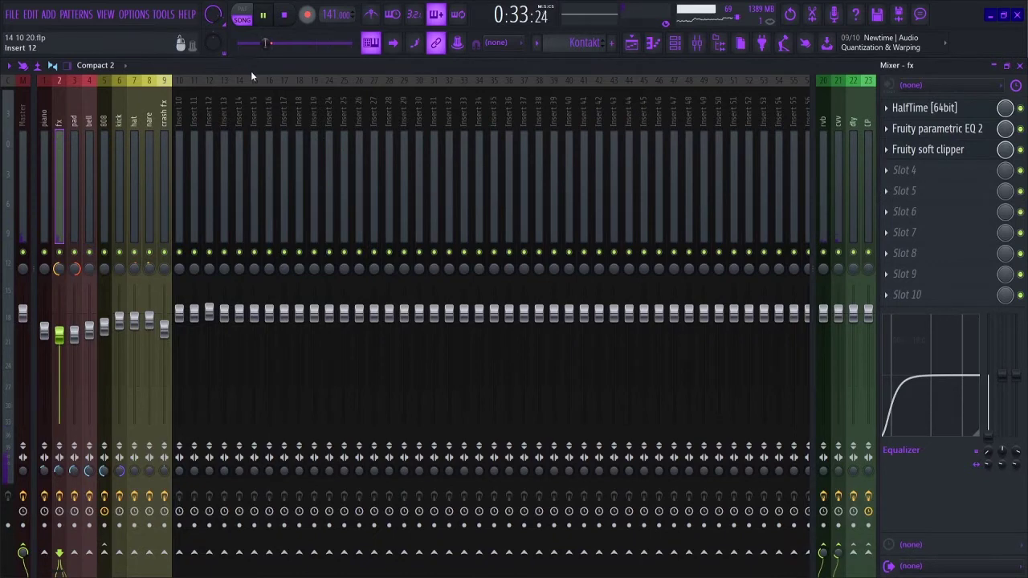
double_click(271, 63)
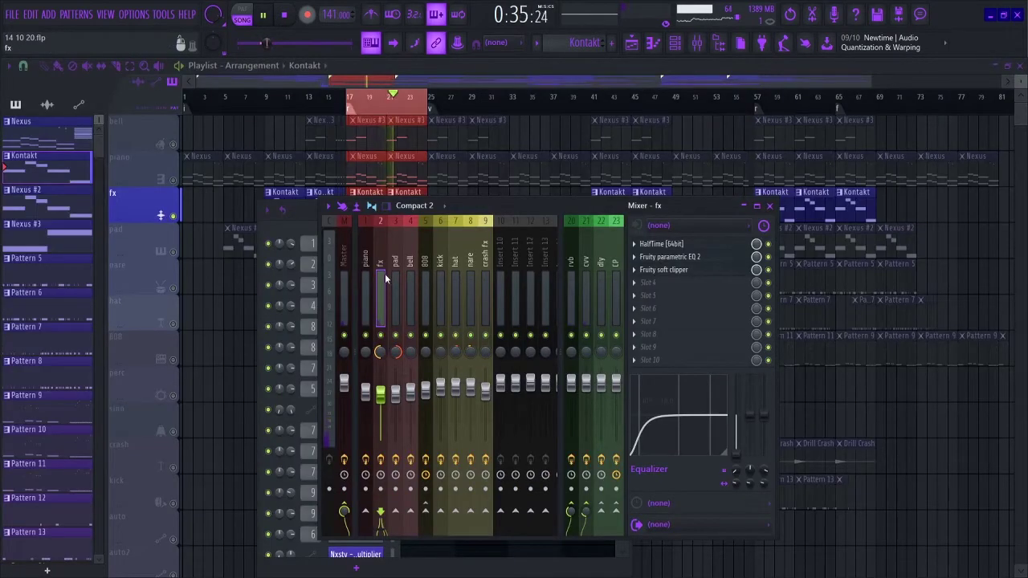
click(668, 246)
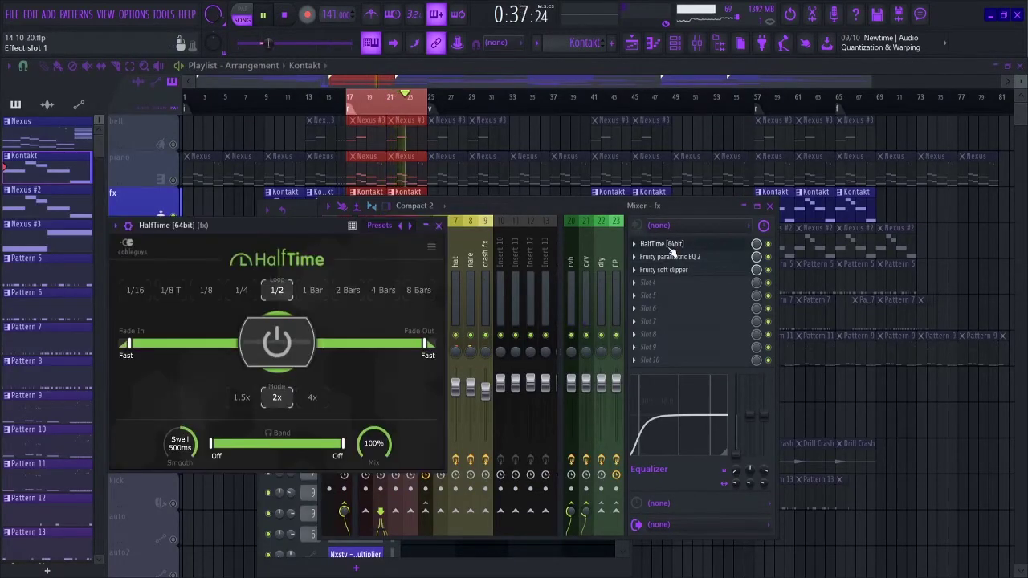
click(671, 249)
click(672, 257)
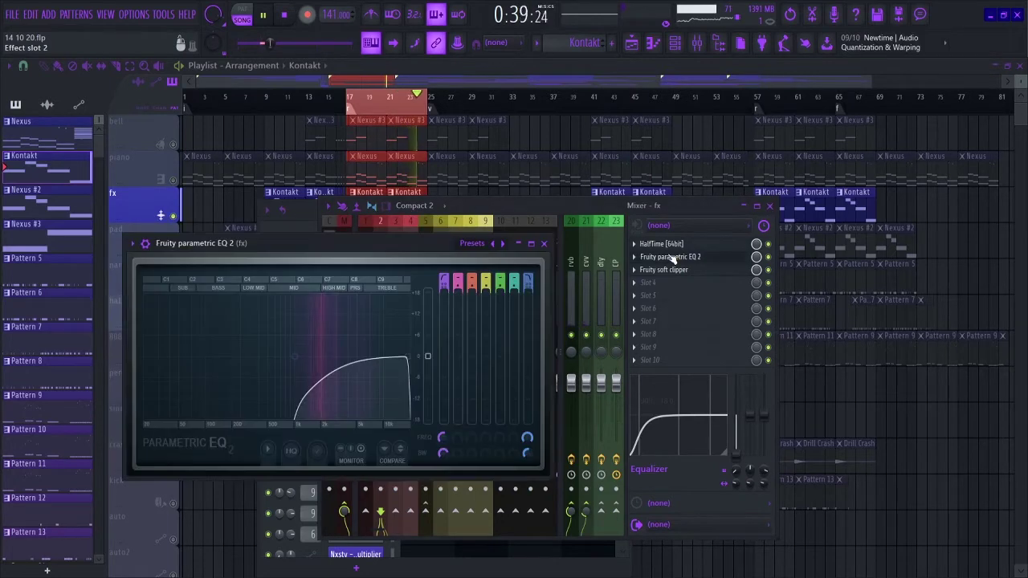
click(671, 257)
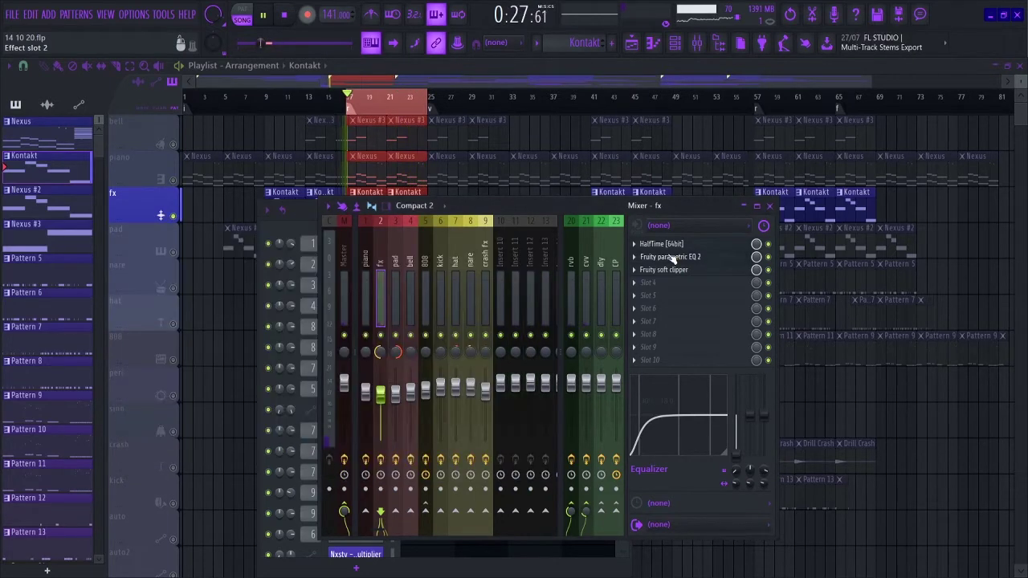
click(666, 271)
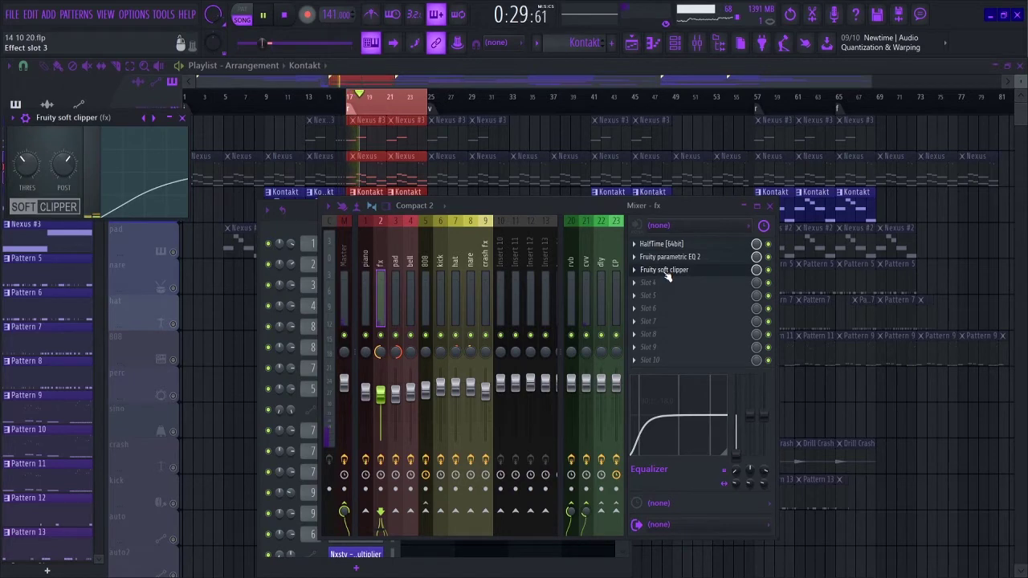
click(666, 271)
Step: Review the rvb track's ValhallaVintageVerb and the cvv track's Fruity Convolver for the fx sound, and close the mixer
click(571, 281)
click(670, 244)
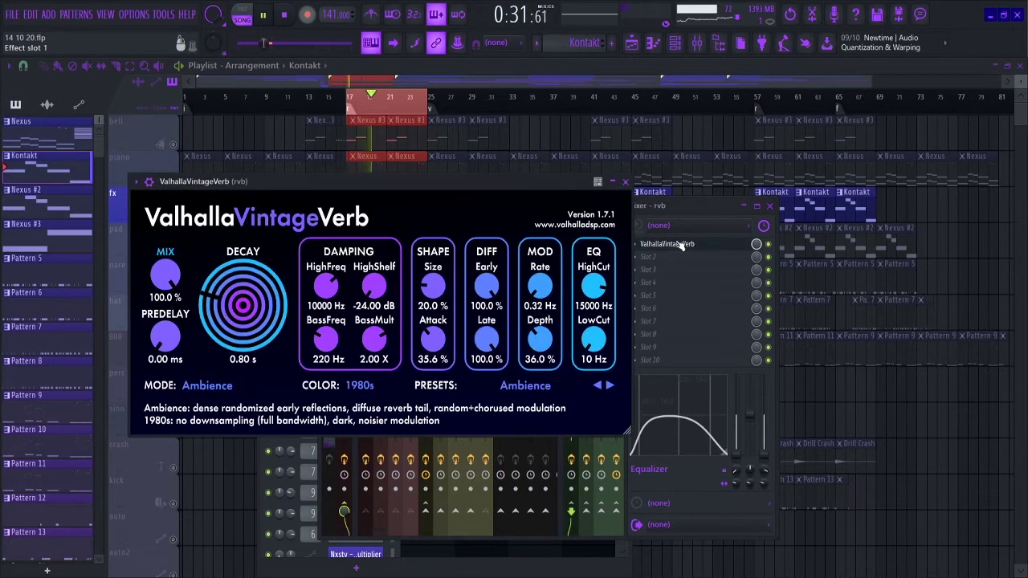
click(679, 245)
click(587, 281)
click(667, 250)
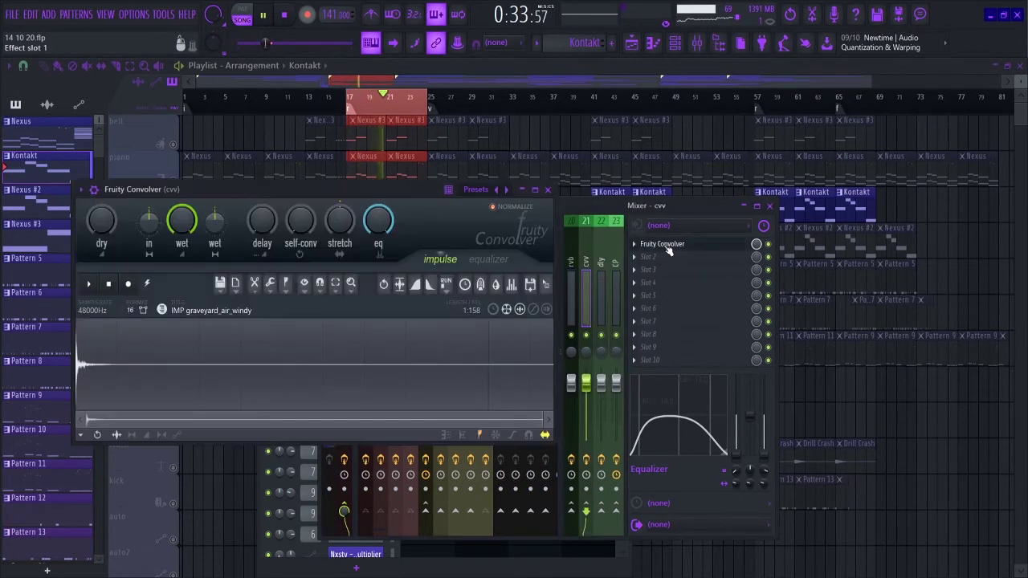
click(667, 249)
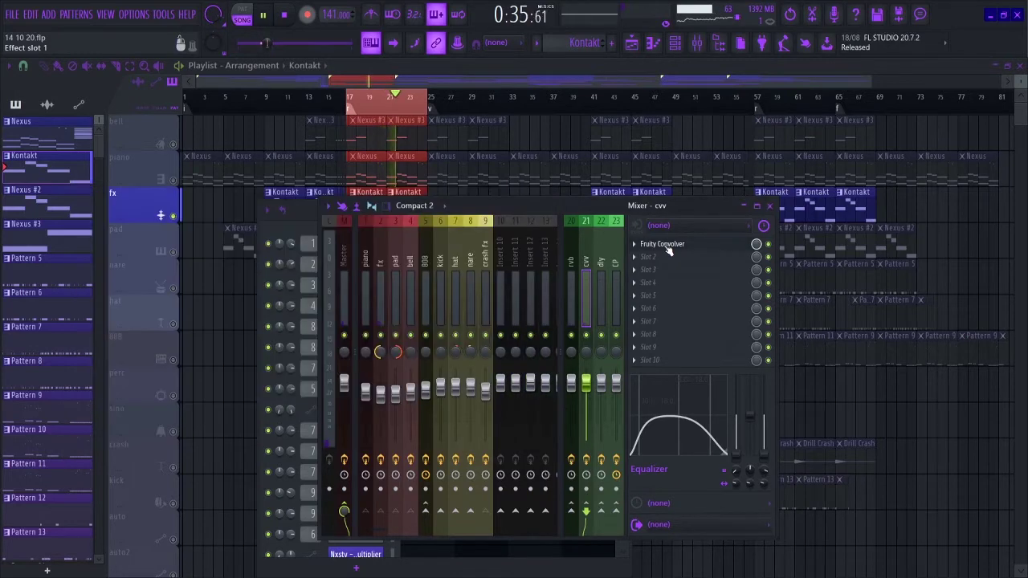
click(768, 206)
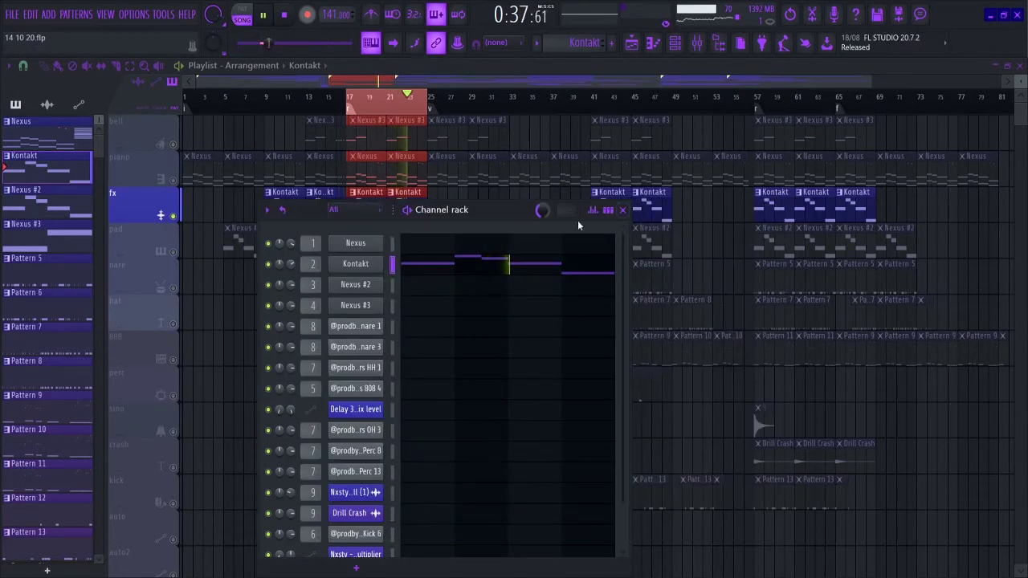
Step: Solo the pad playlist track and examine the notes of its Nexus #2 pattern and the BAZZA BDAY - FUTURE preset in its instrument
click(677, 42)
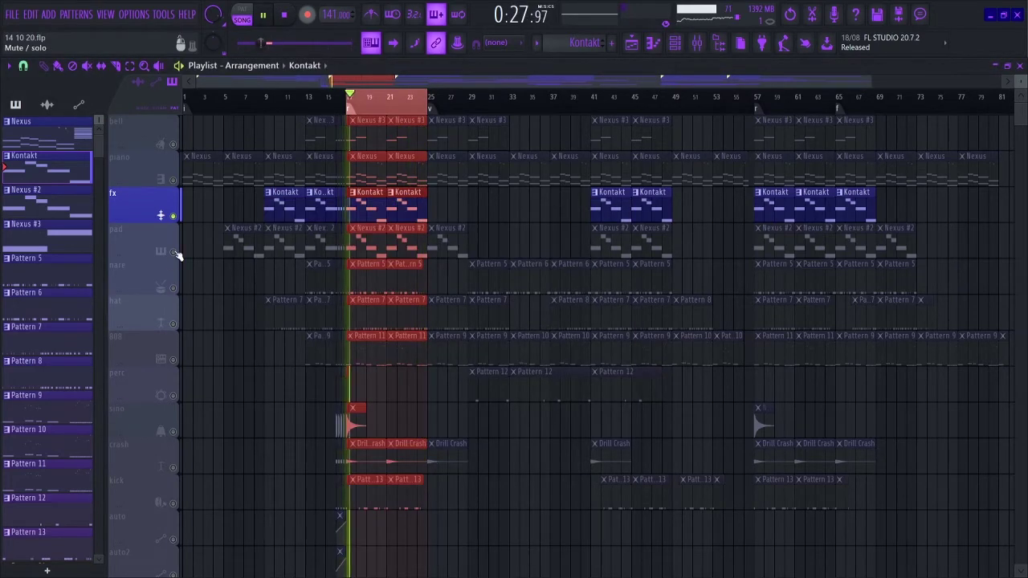
click(175, 251)
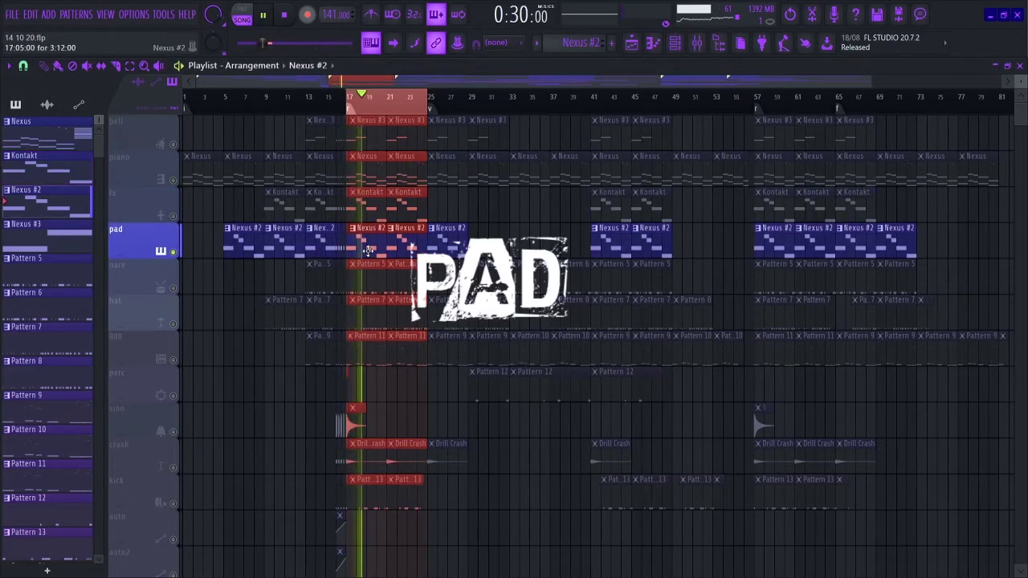
click(676, 42)
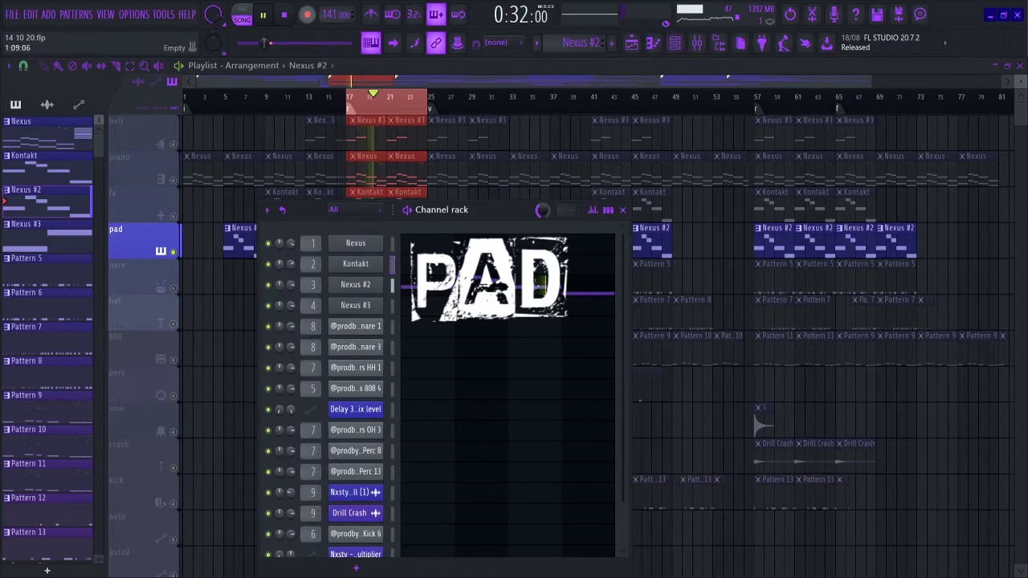
click(417, 282)
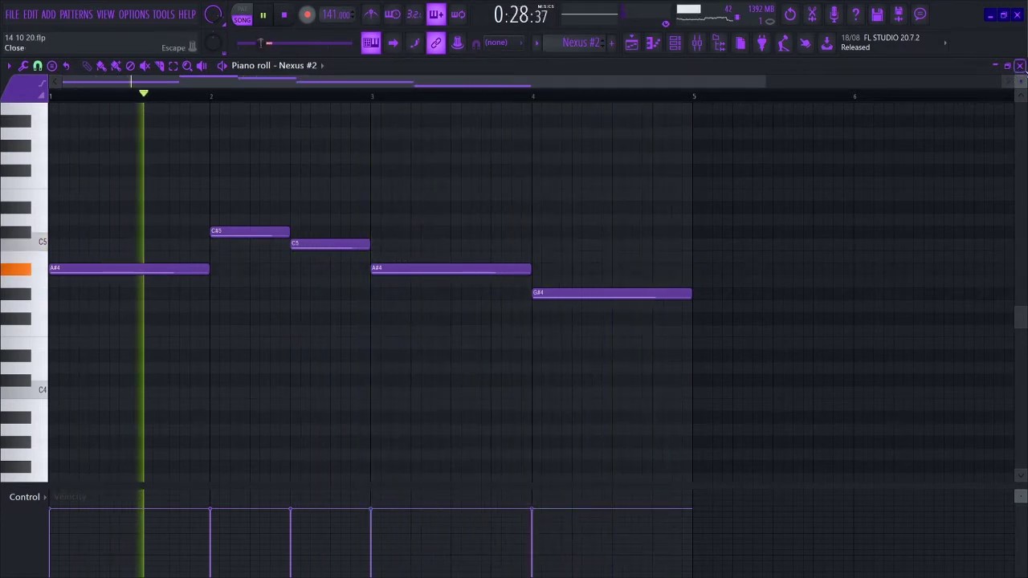
click(1021, 66)
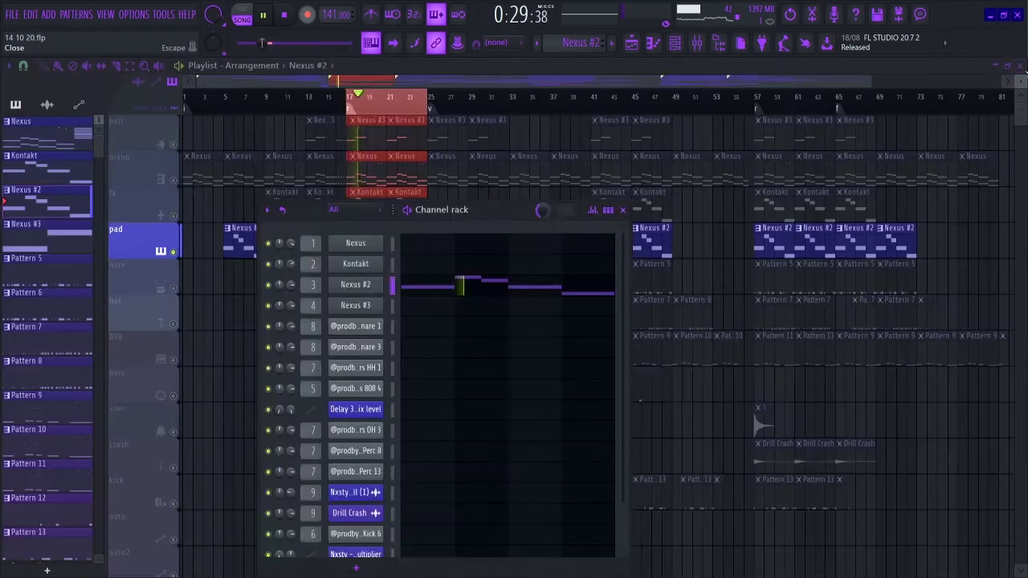
click(348, 285)
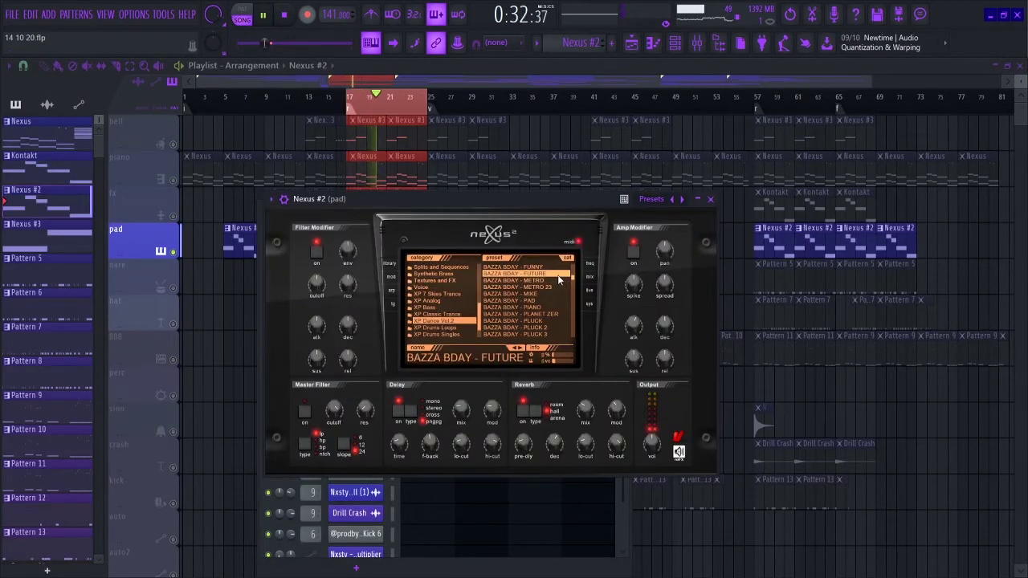
click(711, 199)
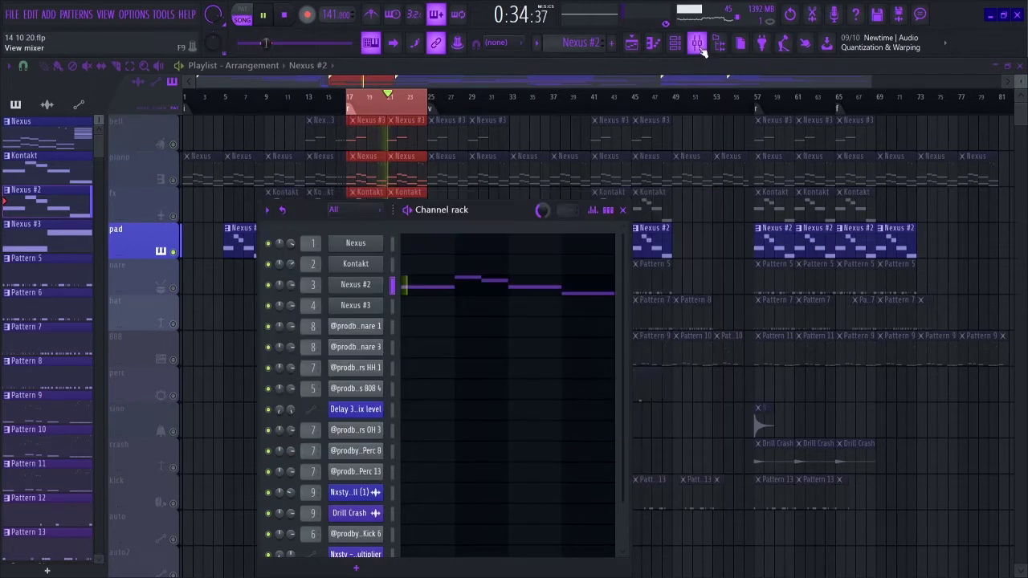
Step: Examine the HalfTime, Fruity parametric EQ 2 and Fruity soft clipper settings on the pad mixer track
click(697, 43)
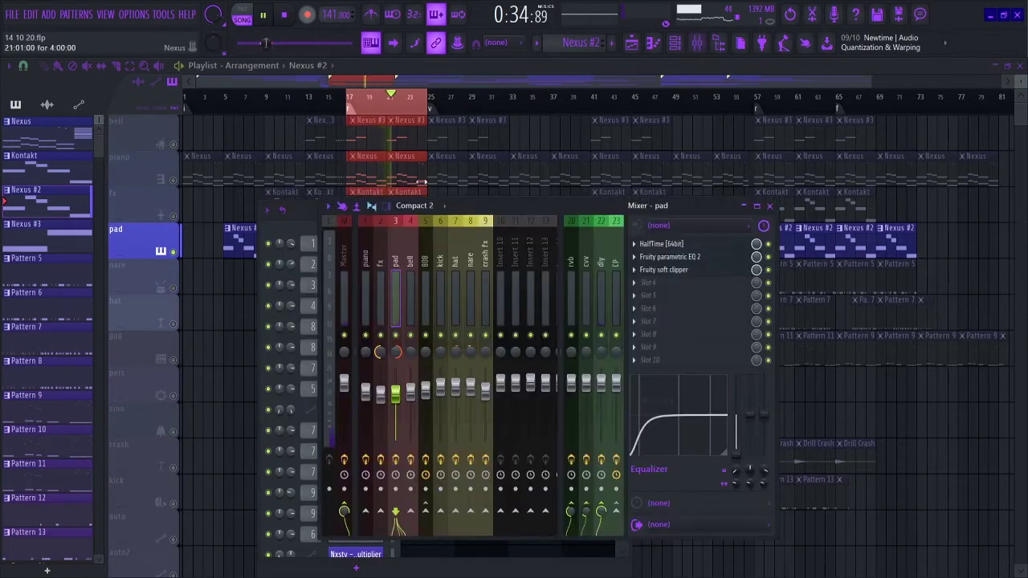
click(667, 245)
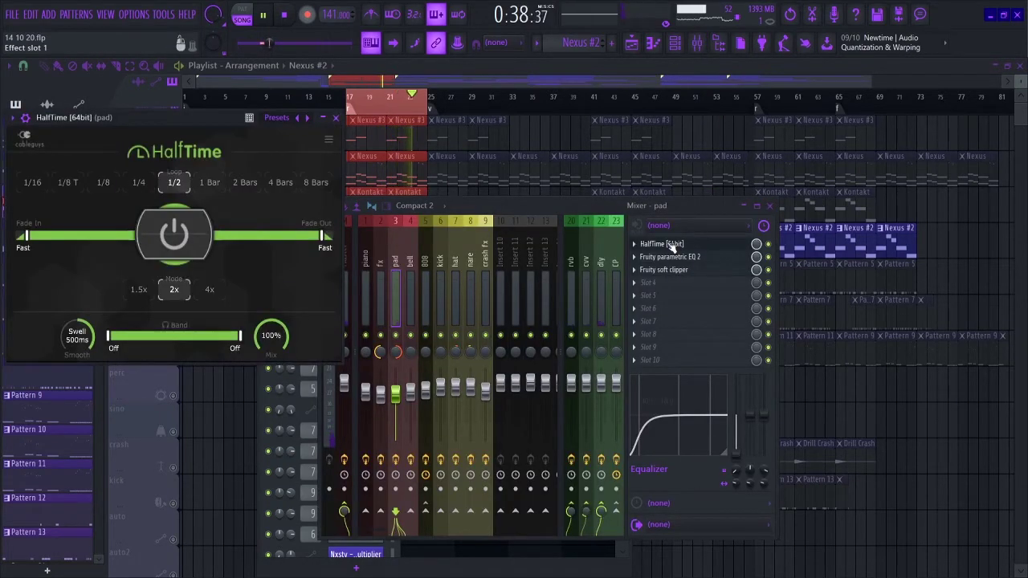
click(671, 245)
click(669, 258)
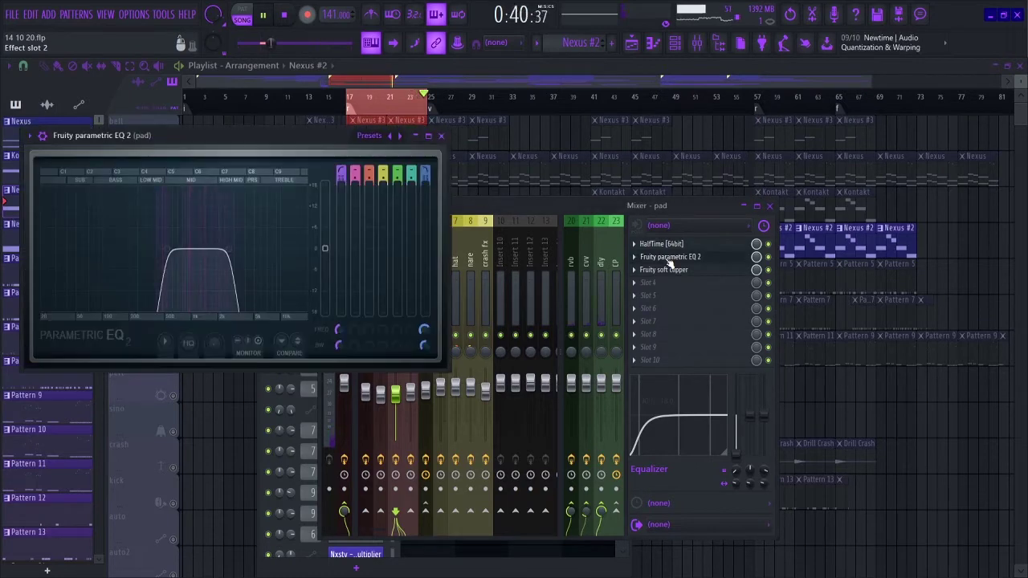
click(667, 259)
click(666, 270)
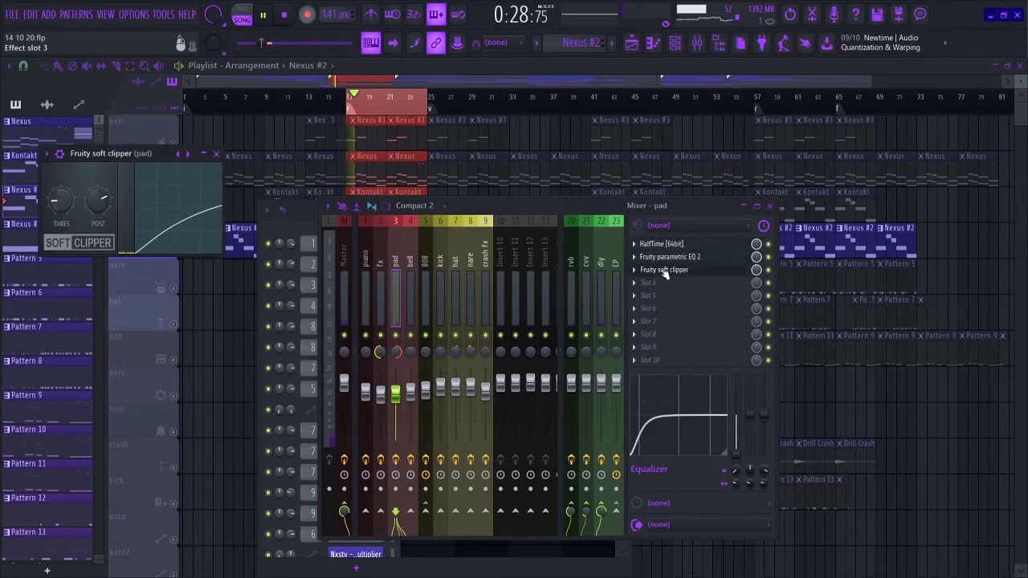
click(666, 270)
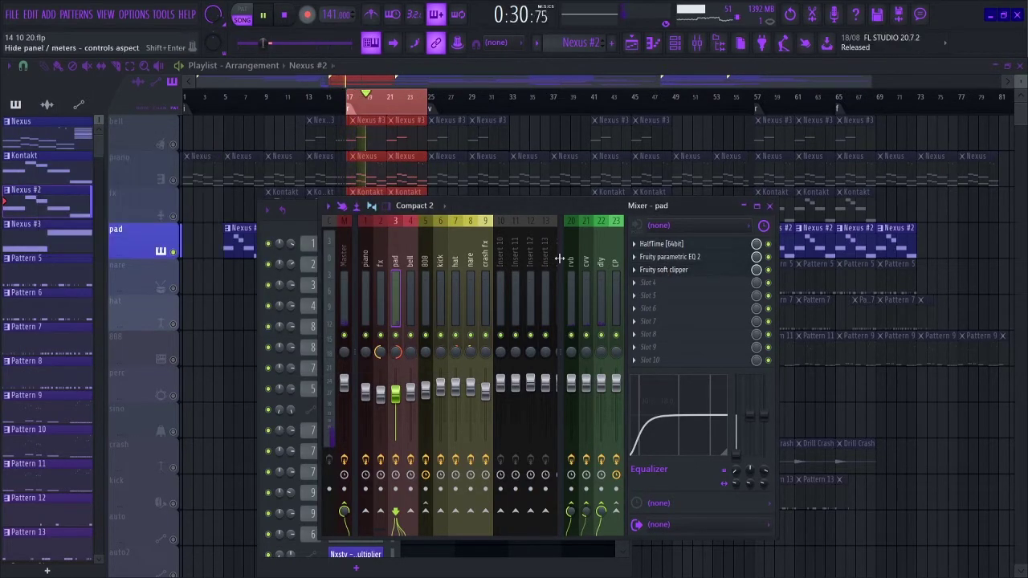
Step: Review the rvb track's ValhallaVintageVerb and the cvv track's Fruity Convolver for the pad sound
click(571, 289)
click(675, 248)
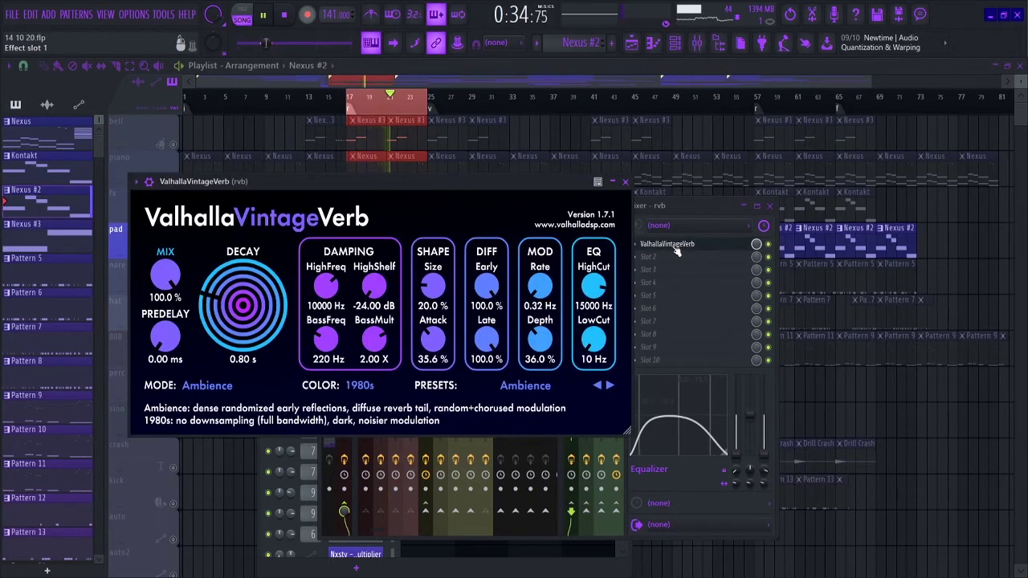
click(676, 249)
key(Right)
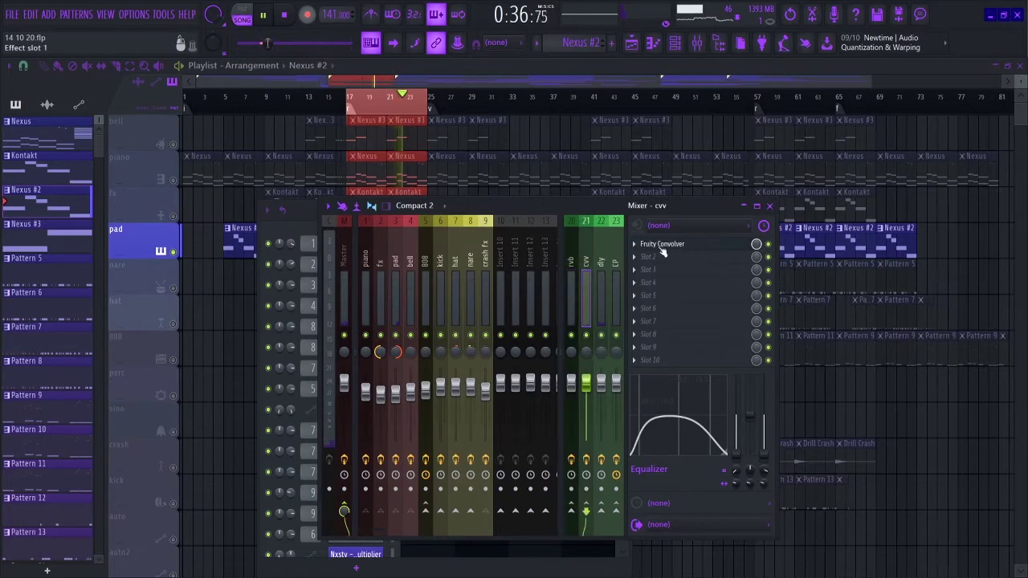
click(665, 245)
click(664, 250)
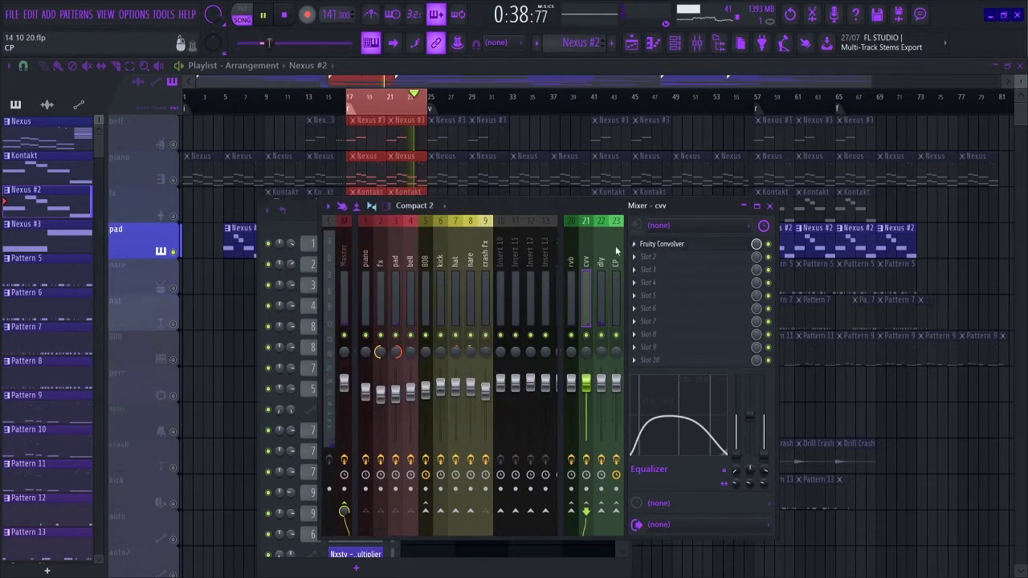
Step: Select the fx mixer track, view the mixer at full size, restore its size and close it
click(383, 256)
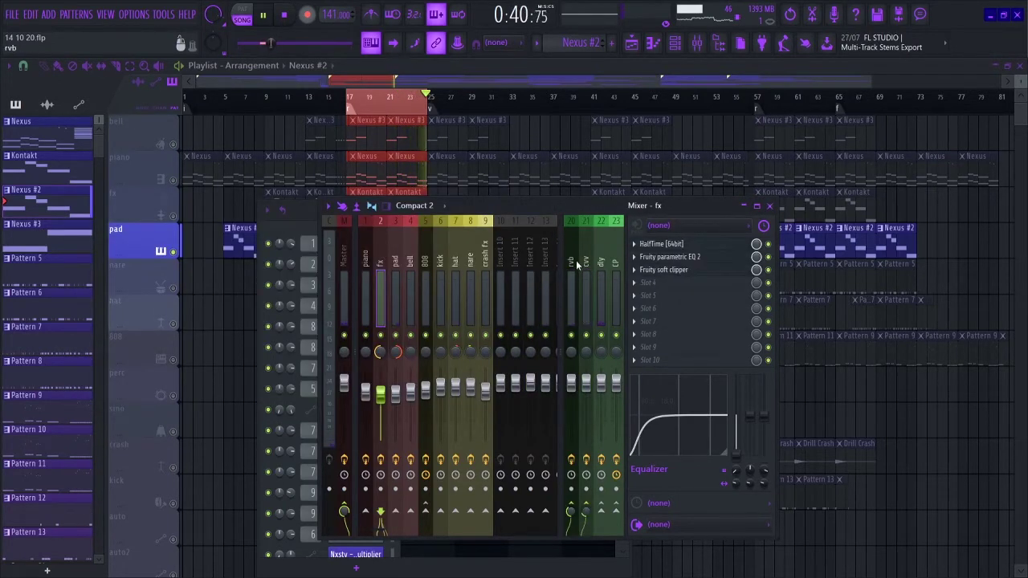
double_click(595, 208)
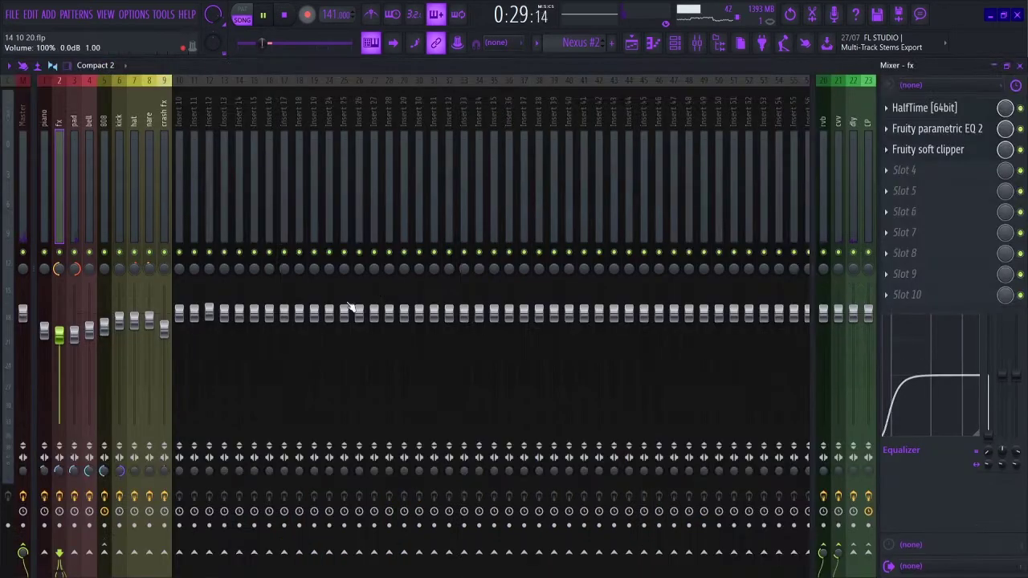
double_click(378, 66)
click(363, 83)
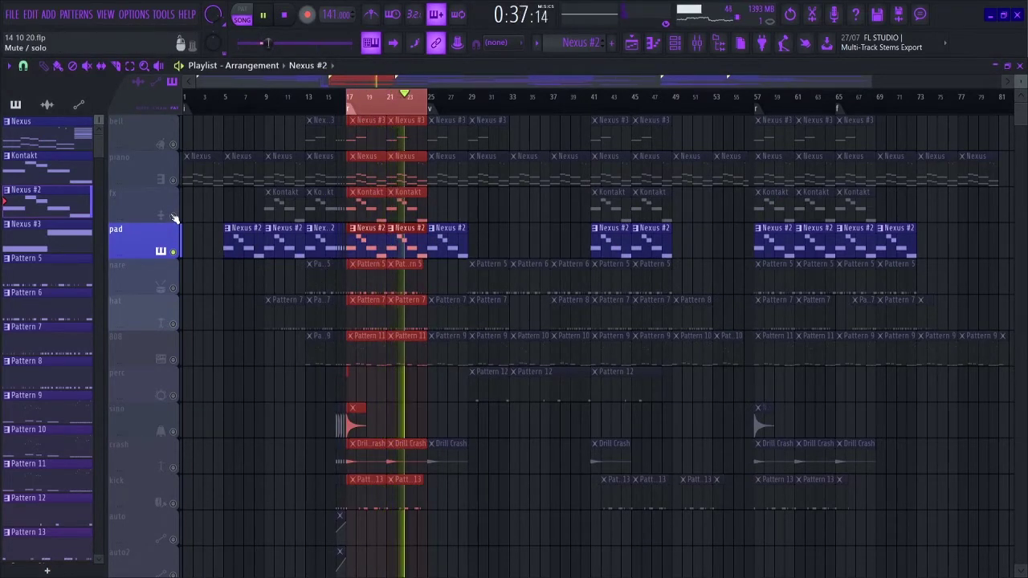
Step: Unmute the fx, piano and bell playlist tracks to hear them together with the pad
click(173, 215)
click(172, 179)
click(173, 144)
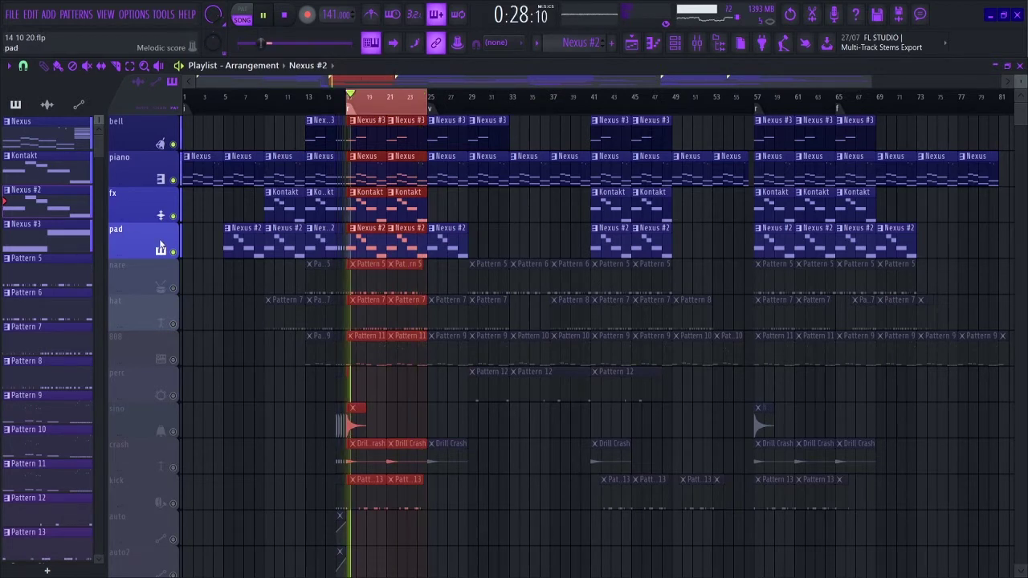
Step: Solo the nare playlist track and examine Pattern 5's Drillers Snare 1 note velocities, panning and pitch, plus the Drillers Snare 3 notes
ctrl+click(174, 289)
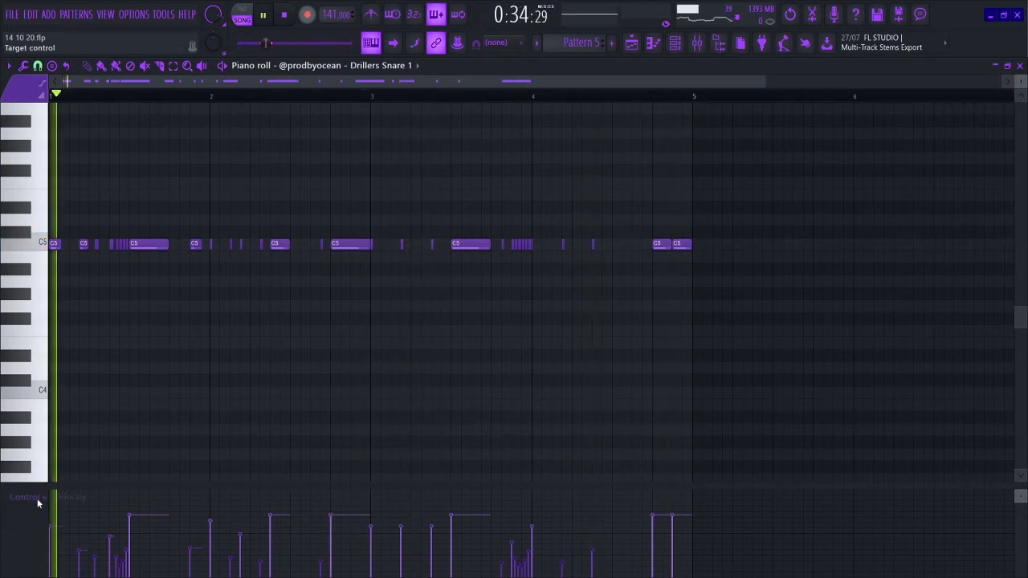
click(37, 500)
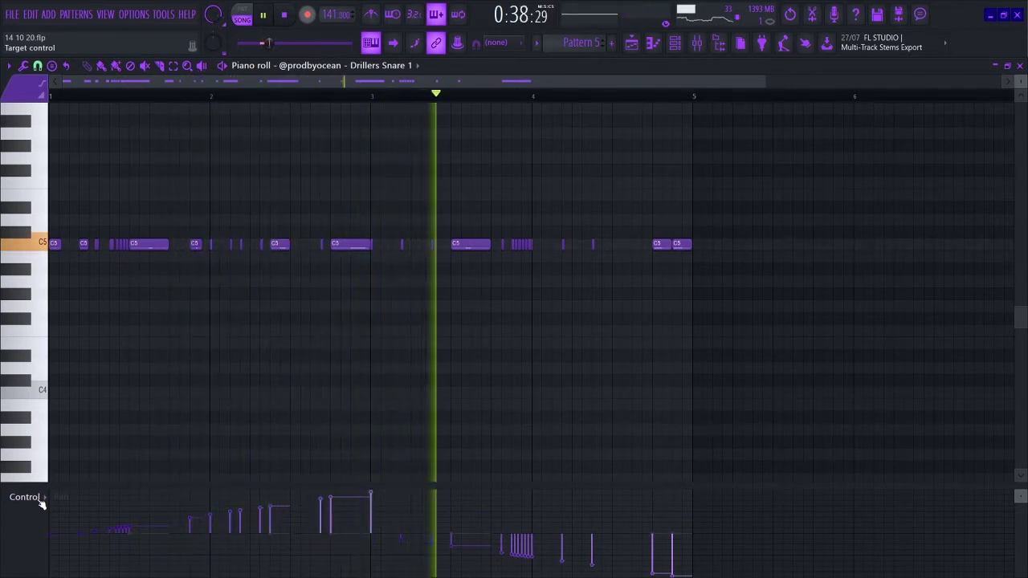
click(39, 500)
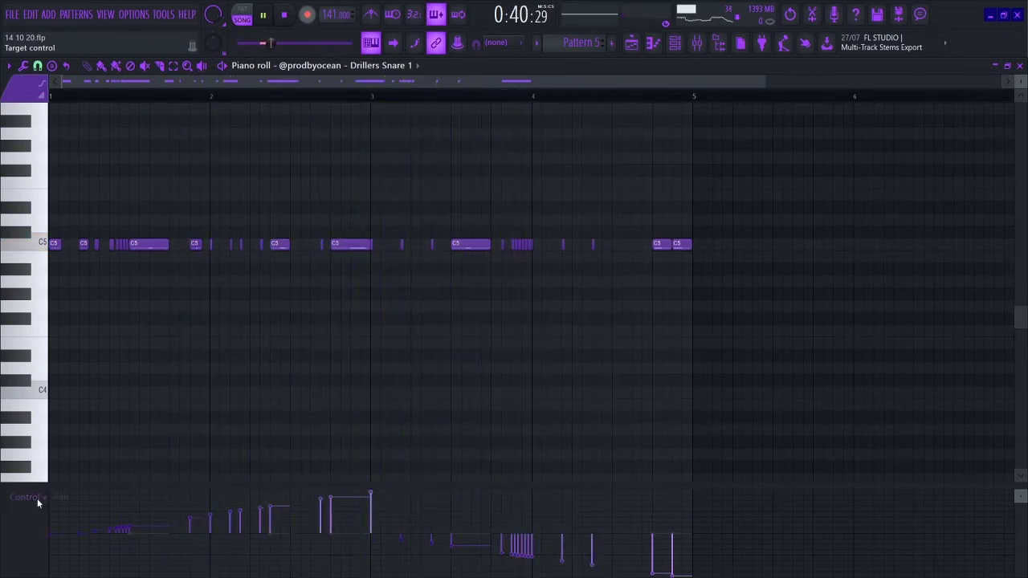
click(41, 558)
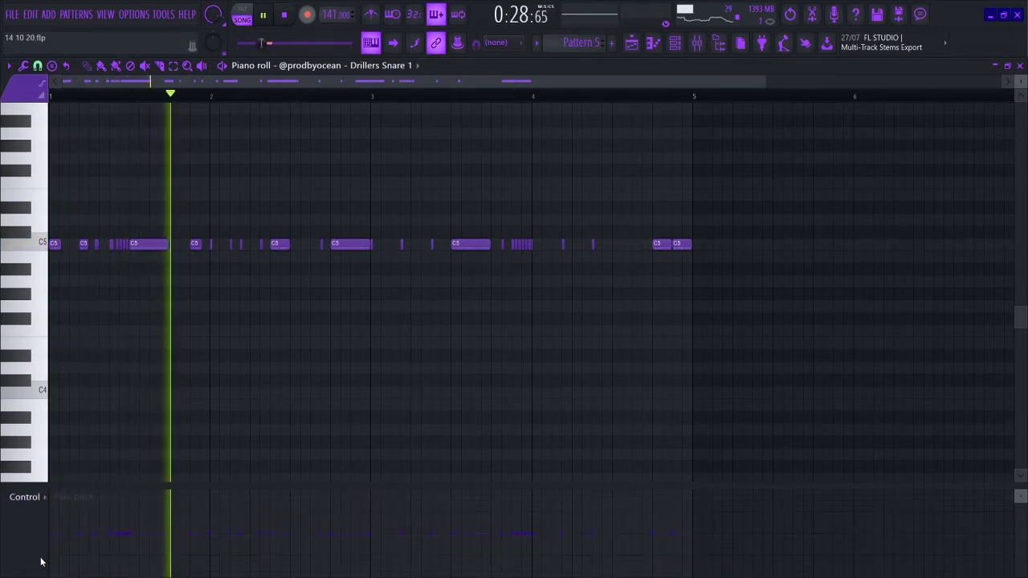
right_click(31, 500)
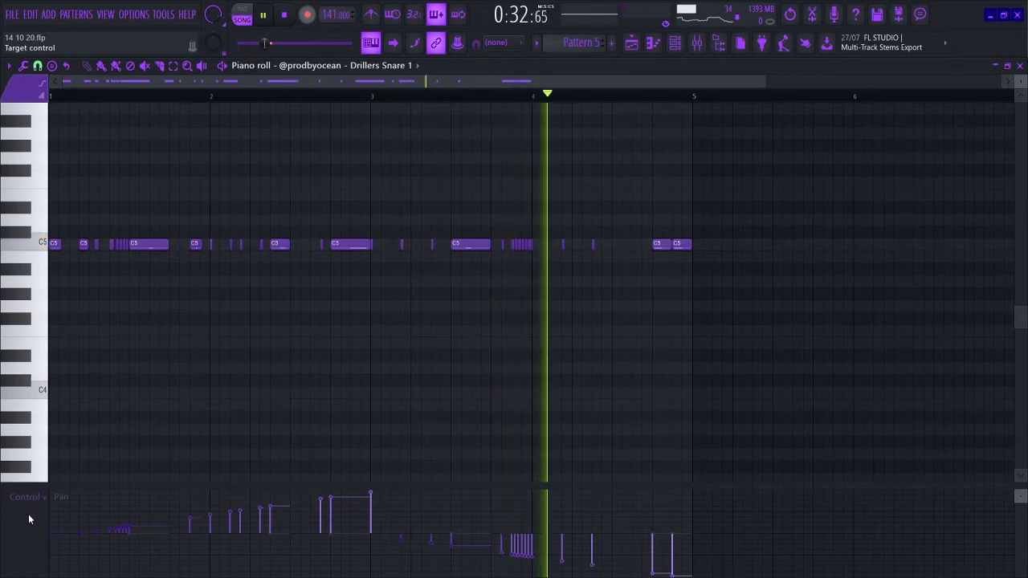
click(1020, 65)
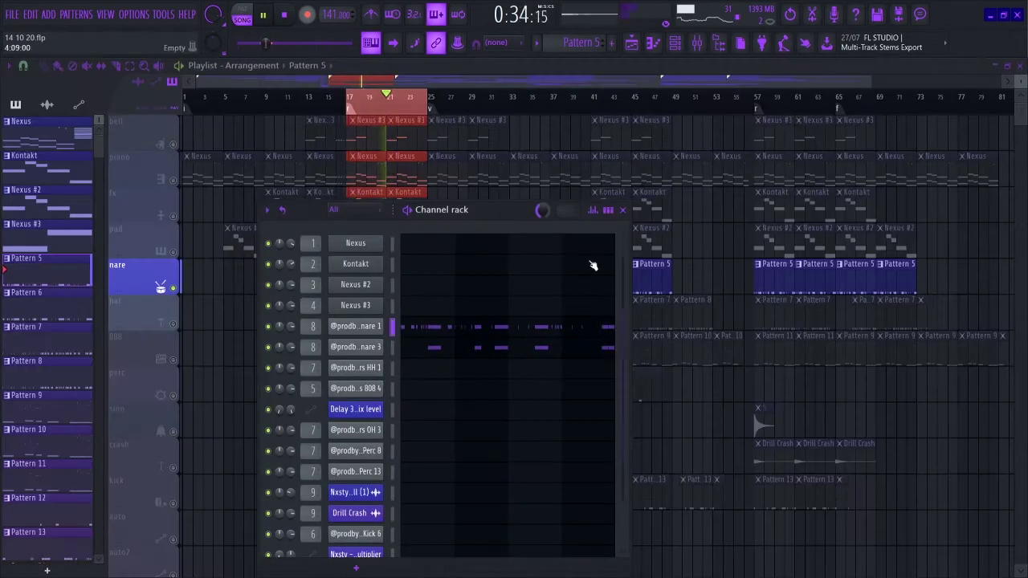
click(431, 351)
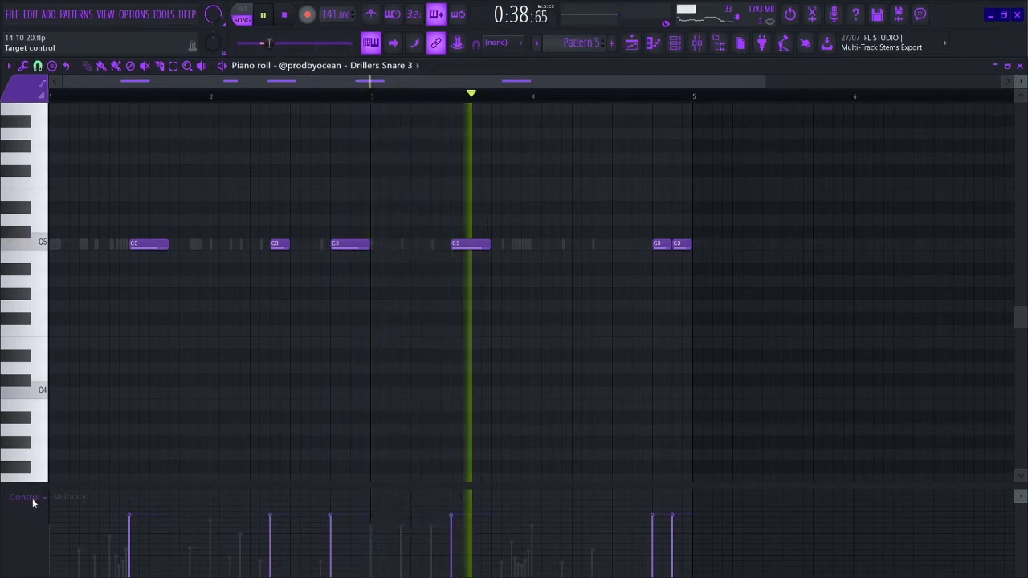
click(1020, 65)
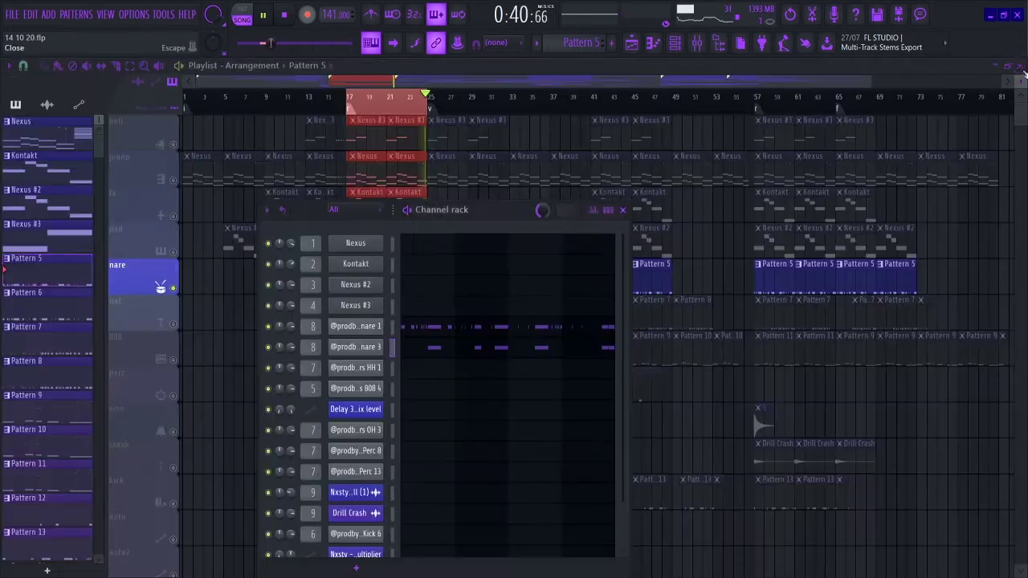
Step: Examine the Fruity parametric EQ 2 and Fruity soft clipper settings on the nare mixer track
click(698, 44)
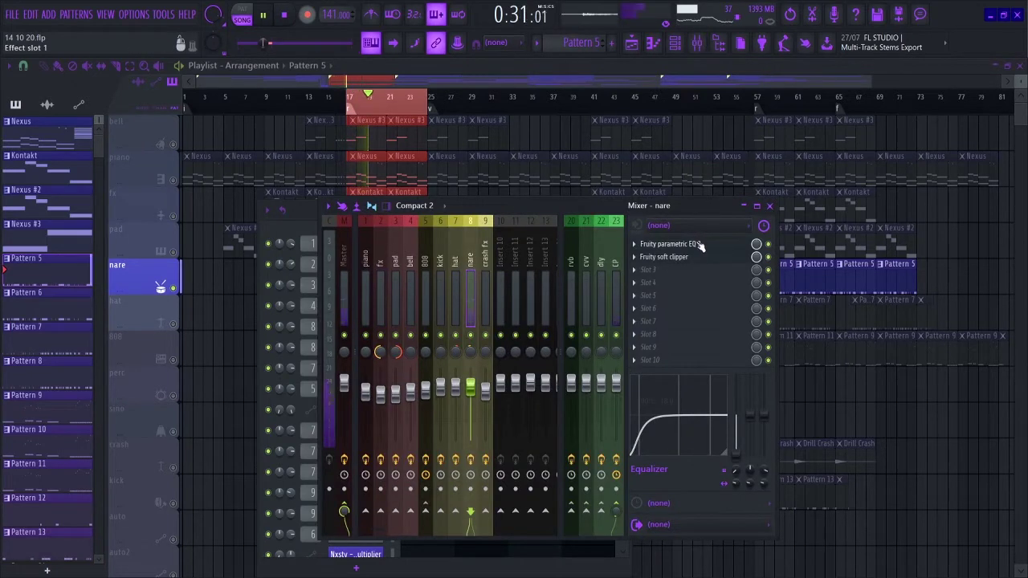
click(699, 244)
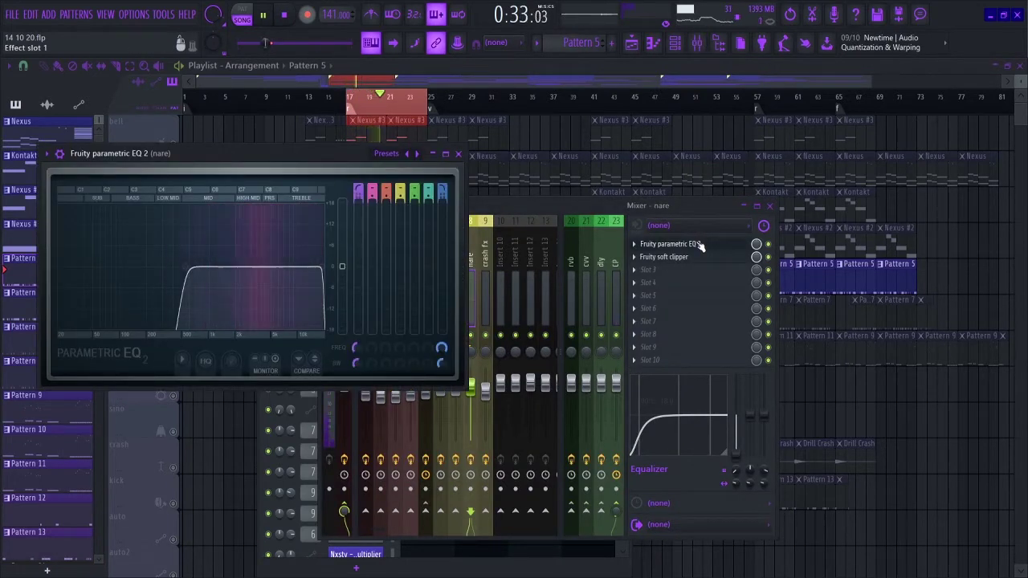
click(697, 245)
click(690, 258)
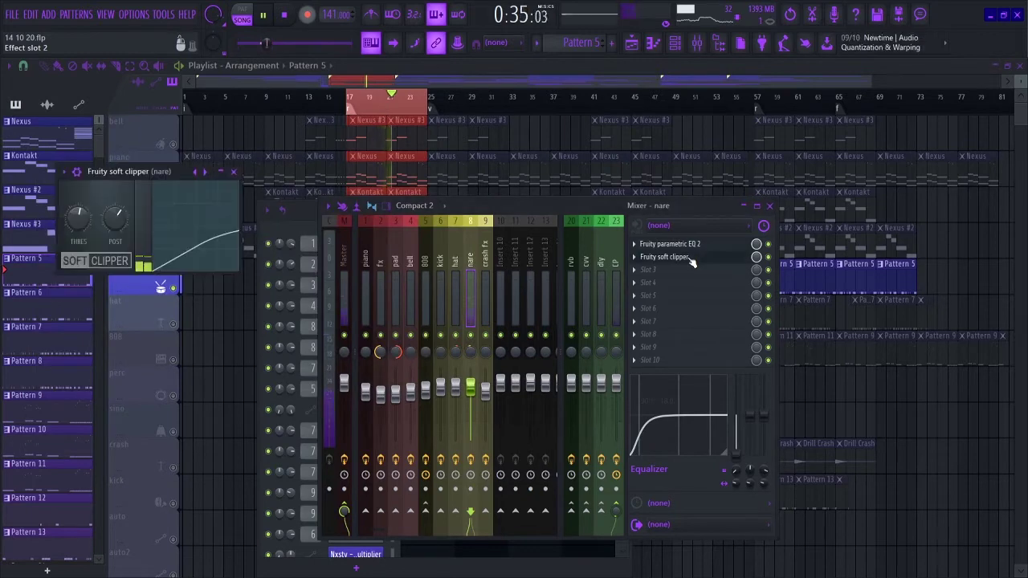
click(689, 258)
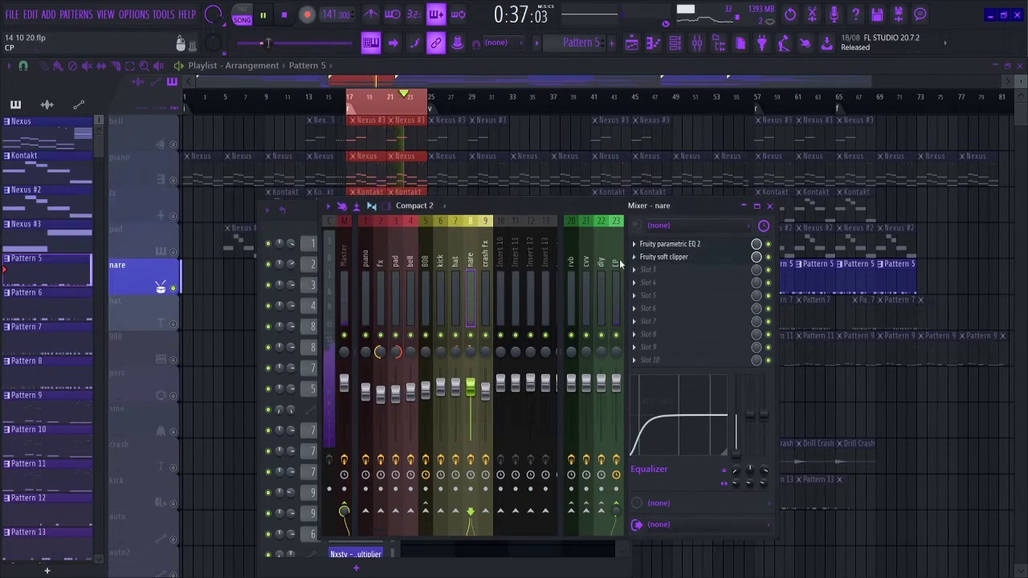
Step: Review the CP mixer track's Fruity Limiter and Fruity parametric EQ 2, and close the mixer
click(616, 265)
click(672, 245)
click(673, 245)
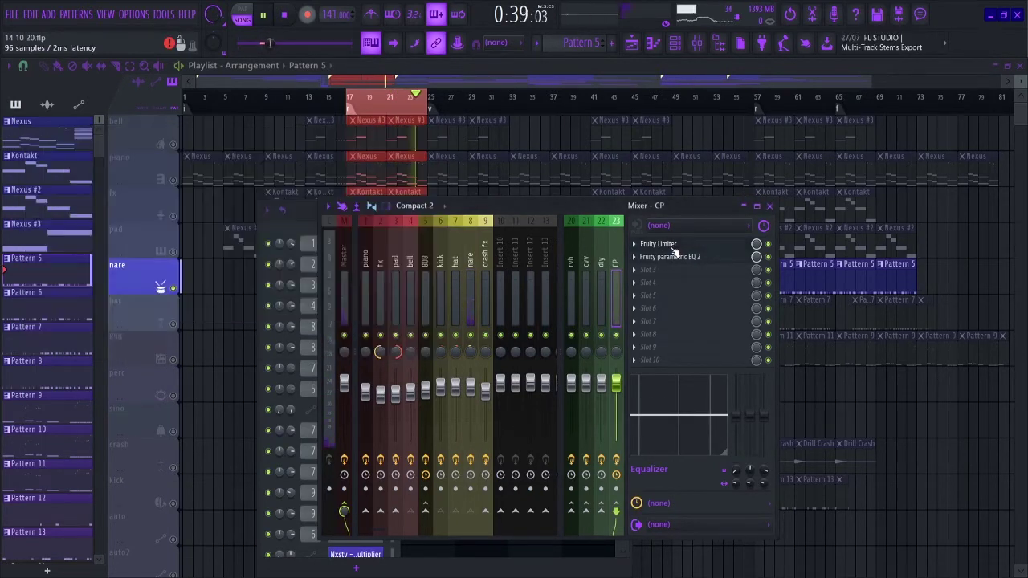
click(674, 257)
click(675, 258)
click(379, 84)
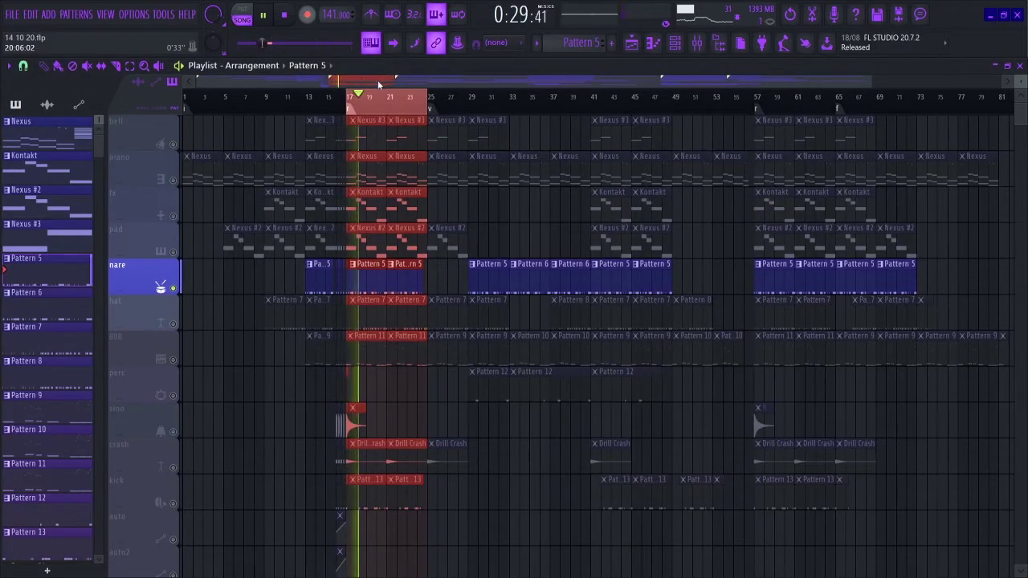
Step: Set the playlist's loop selection to bars 33 to 41 and select Pattern 6 on the nare track
click(517, 99)
drag(518, 99, 569, 110)
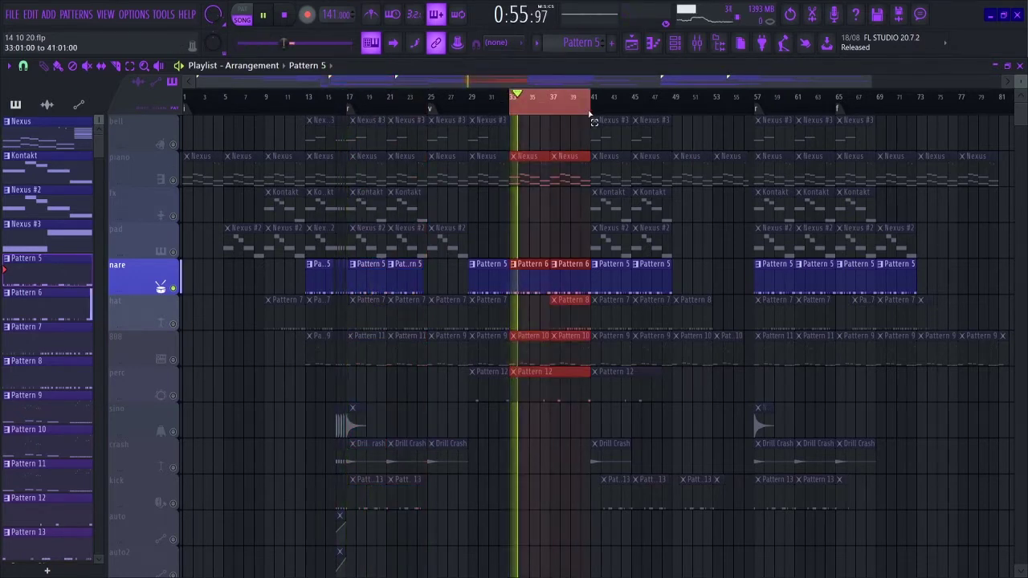
click(535, 235)
click(531, 276)
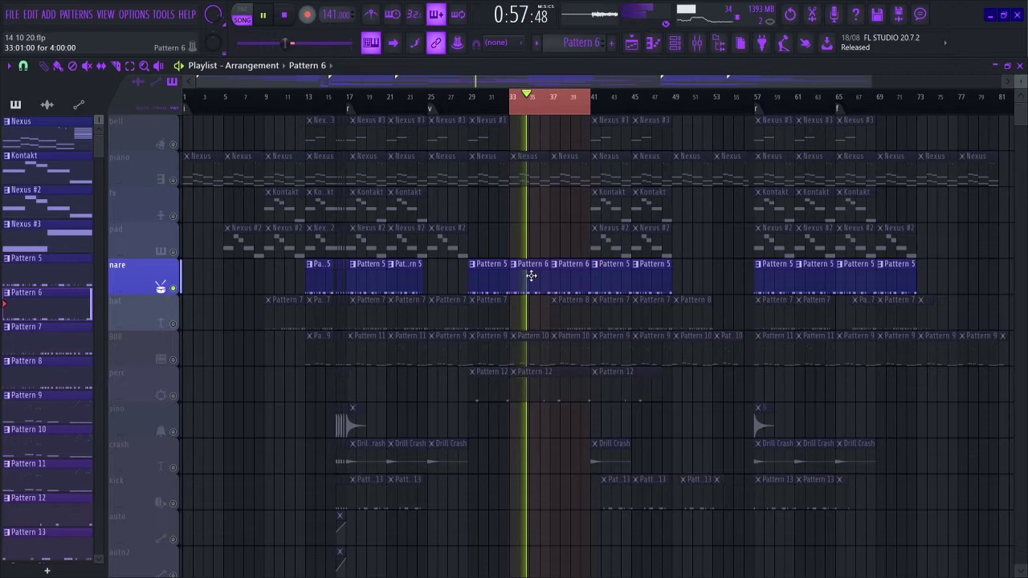
Step: Examine the velocity, panning and fine pitch of Pattern 6's Drillers Snare 1 notes, and close the piano roll
click(671, 48)
click(446, 330)
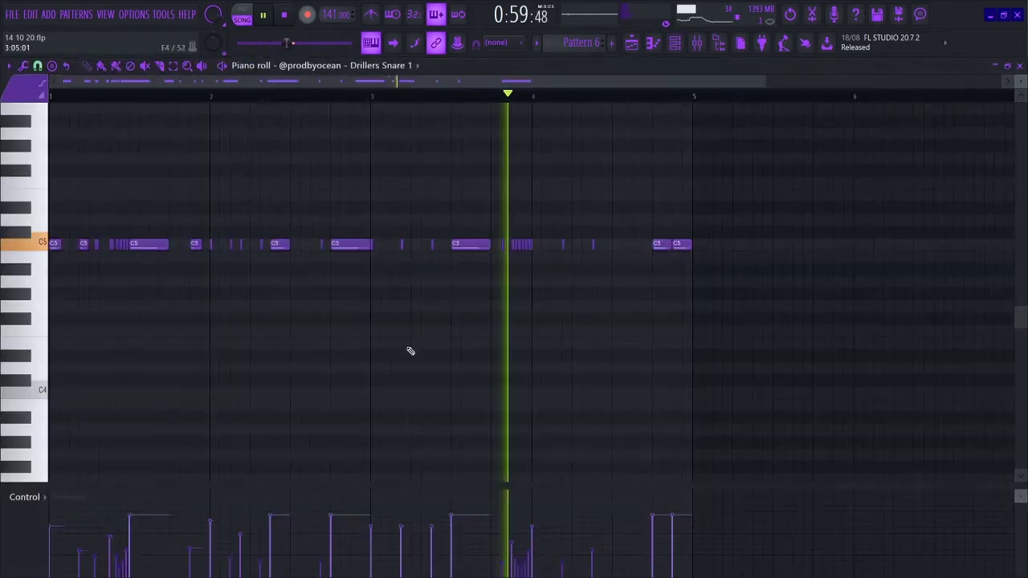
click(39, 498)
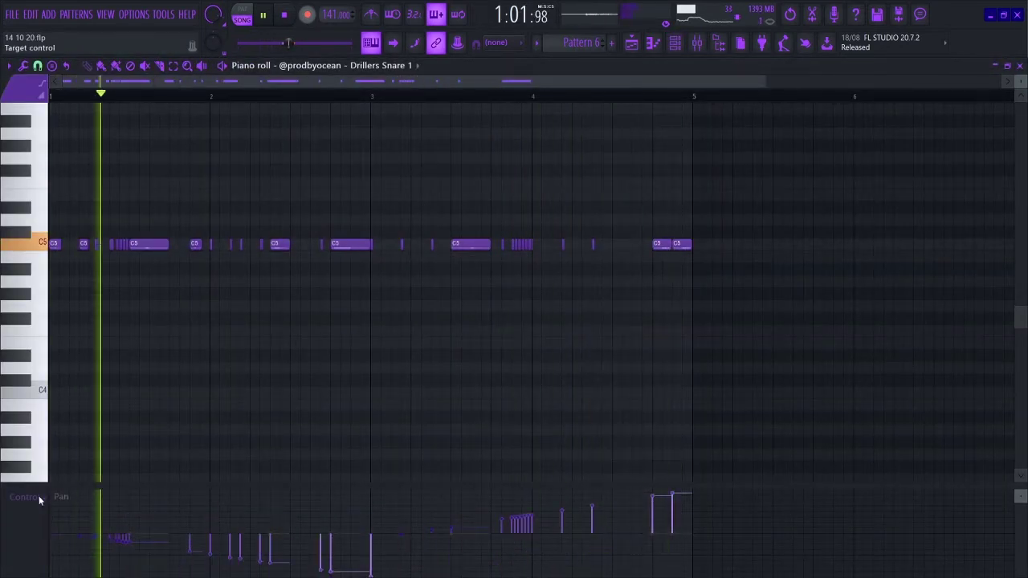
click(39, 567)
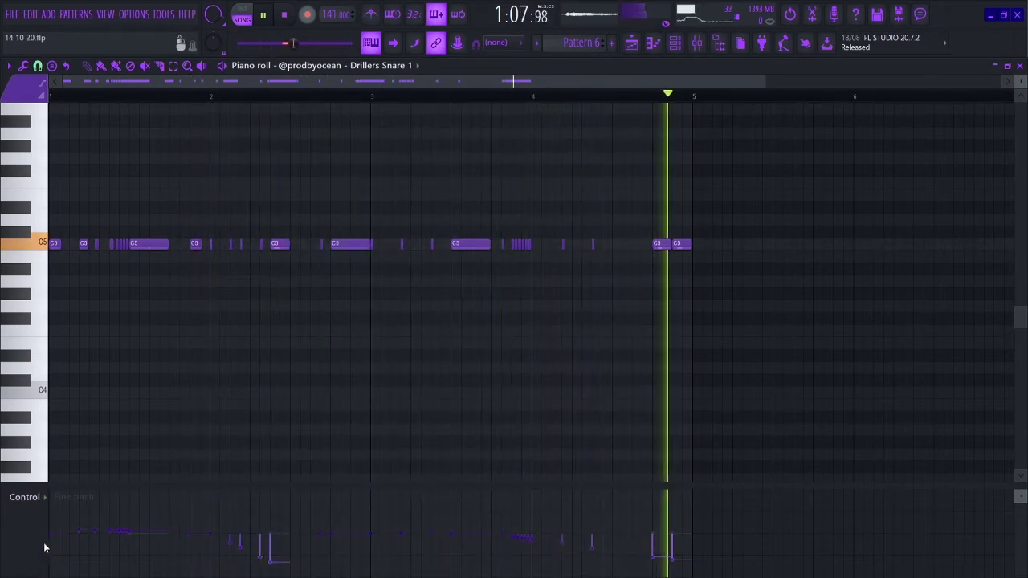
click(1021, 66)
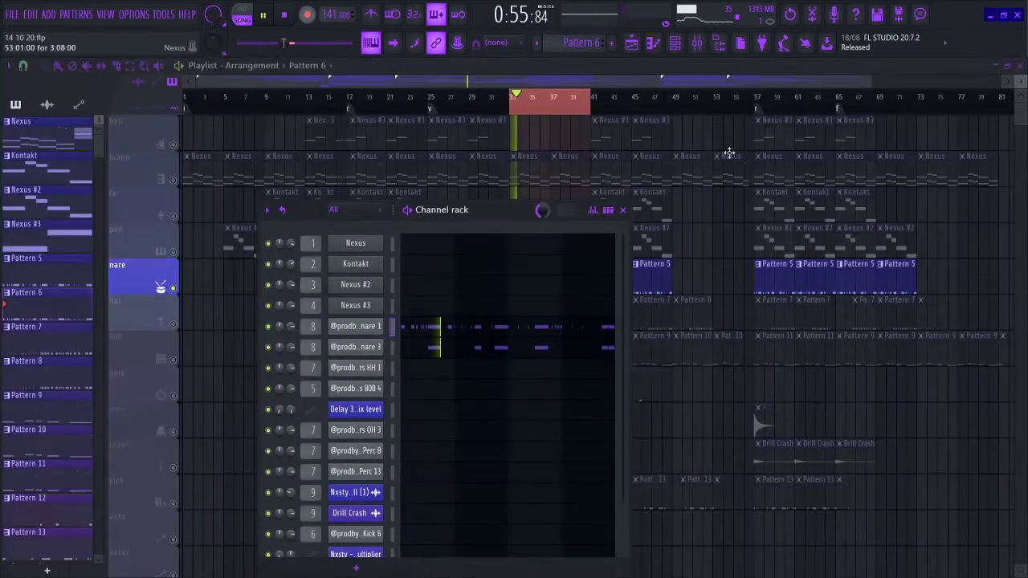
Step: Set the playlist's loop selection to bars 17 to 25 and solo the hat track
click(354, 103)
drag(352, 98, 414, 109)
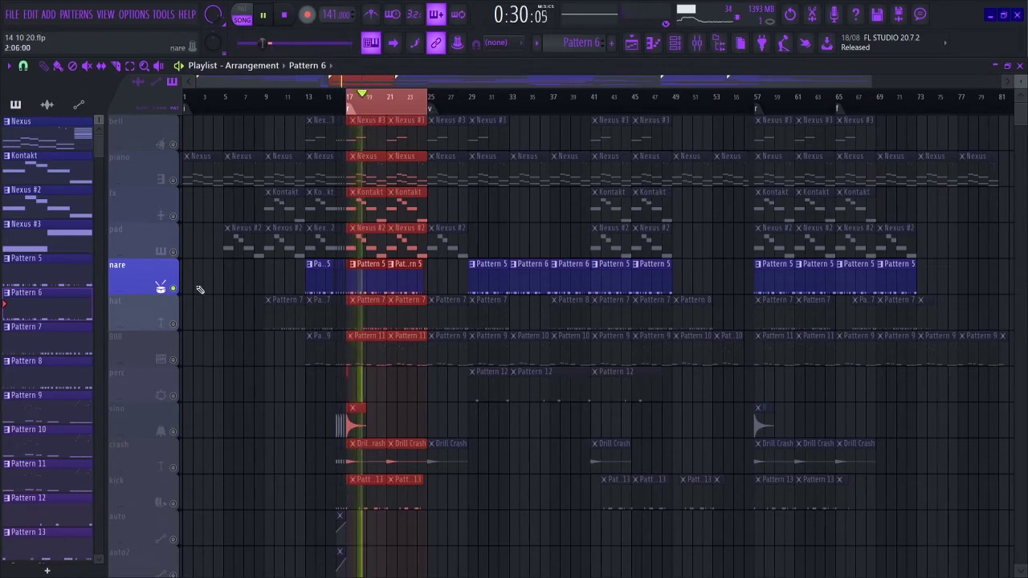
click(176, 321)
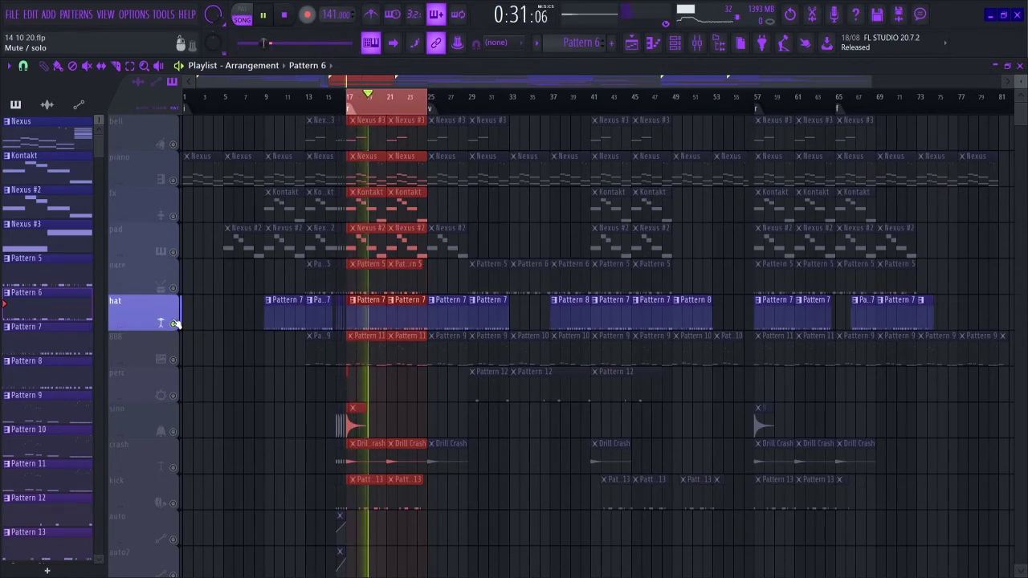
Step: Examine the velocity and panning of Pattern 7's Drillers HH 1 notes, and close the piano roll and channel rack
click(369, 311)
click(677, 45)
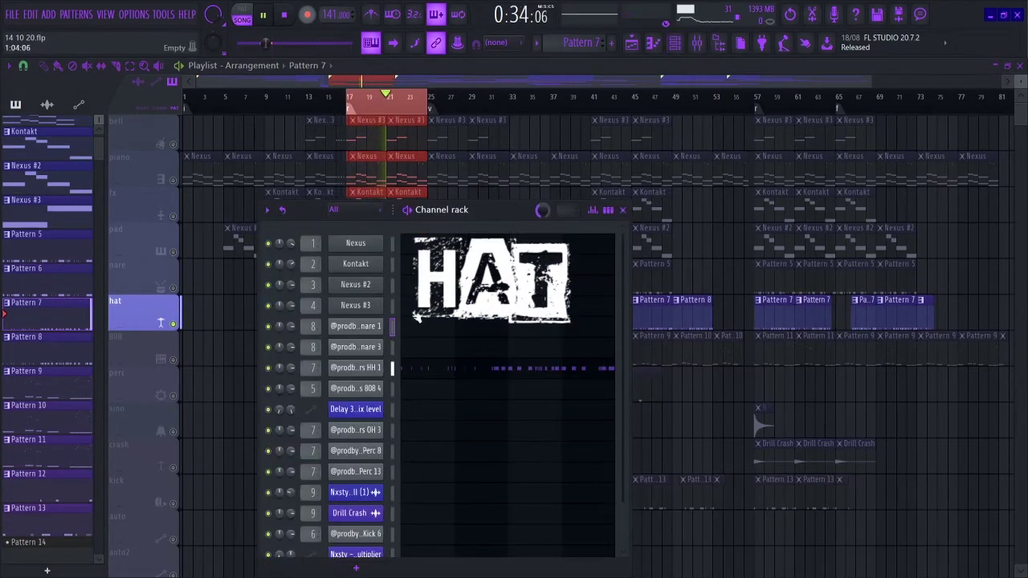
click(423, 366)
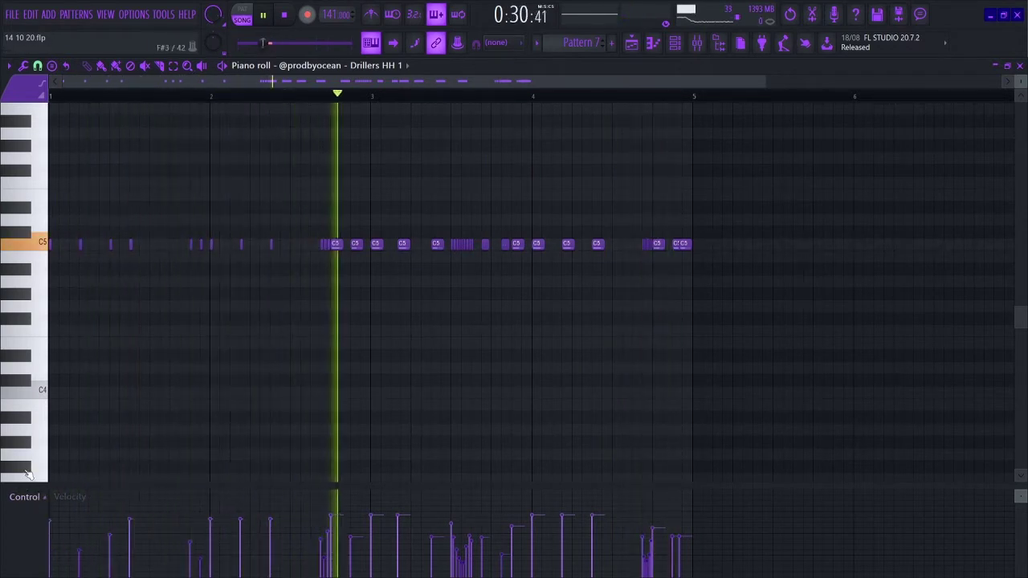
scroll(686, 101, up, 5)
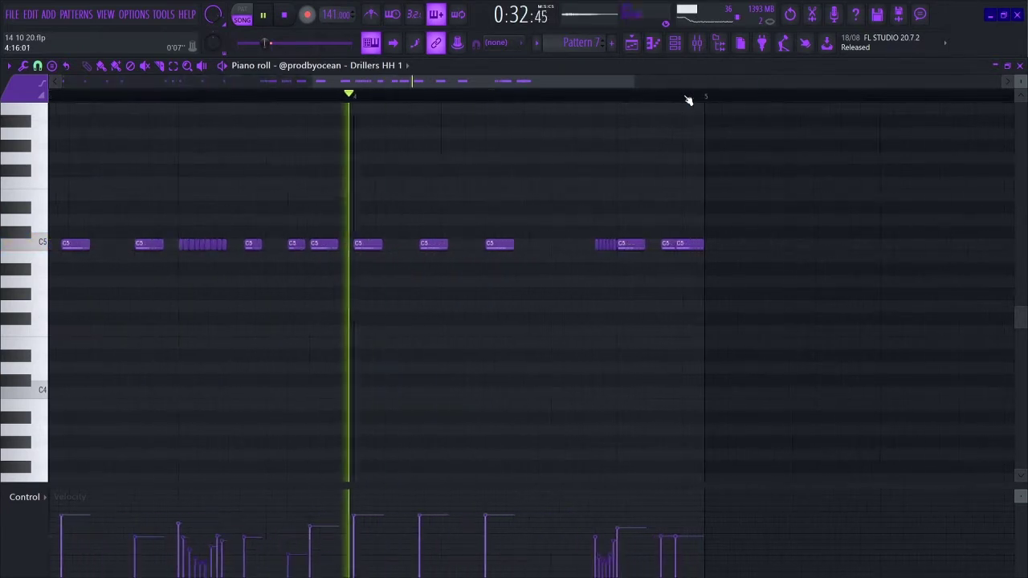
scroll(688, 99, down, 5)
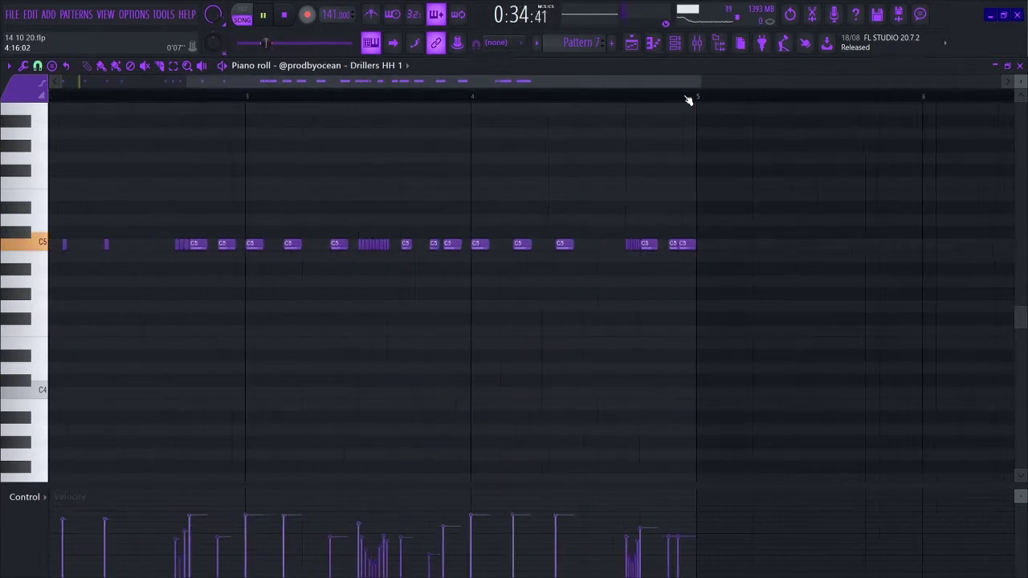
scroll(16, 500, down, 3)
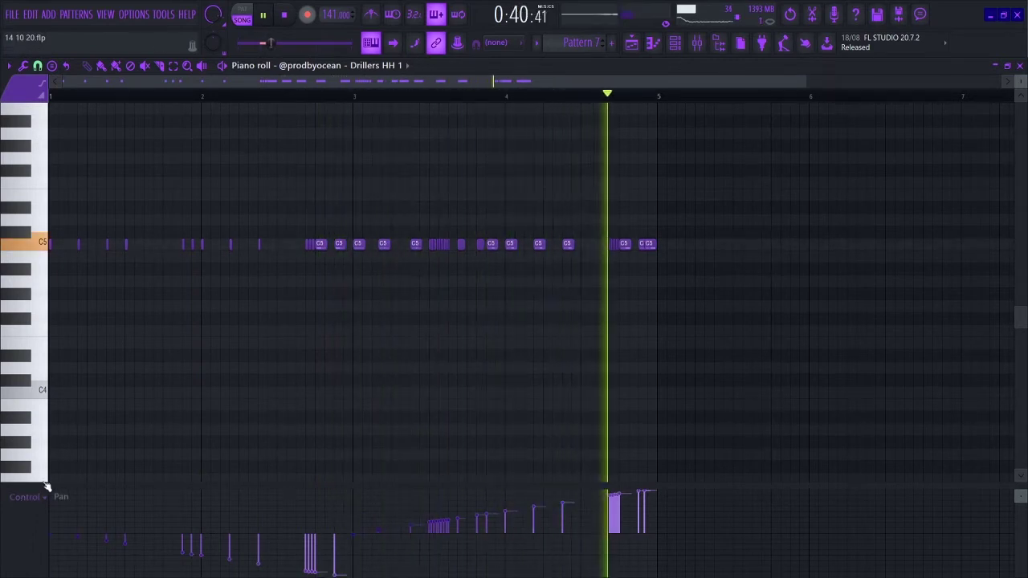
click(1021, 66)
click(619, 210)
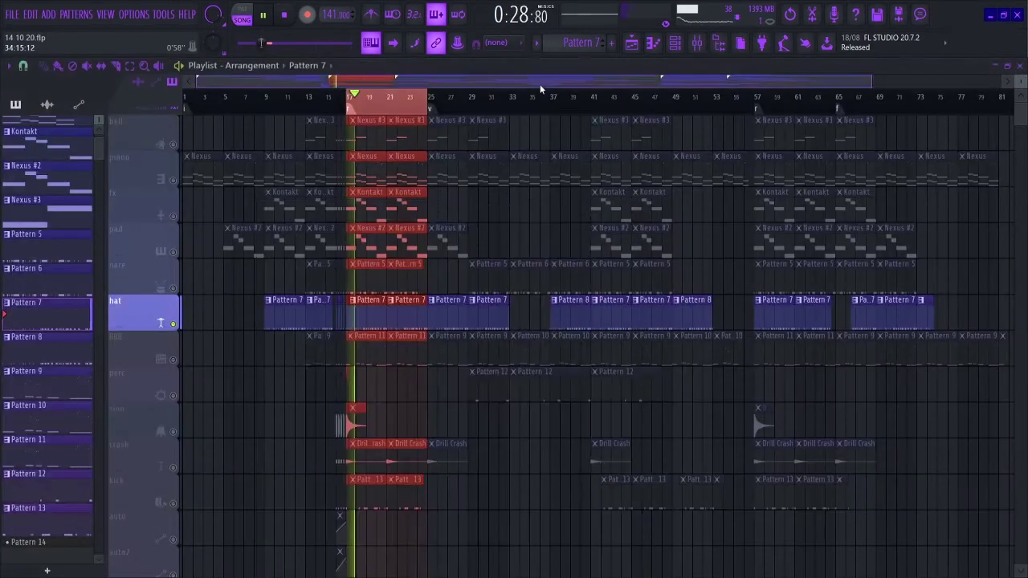
Step: Loop bars 37 to 41 and examine Pattern 8's Drillers HH 1 notes and their fine pitch
click(553, 97)
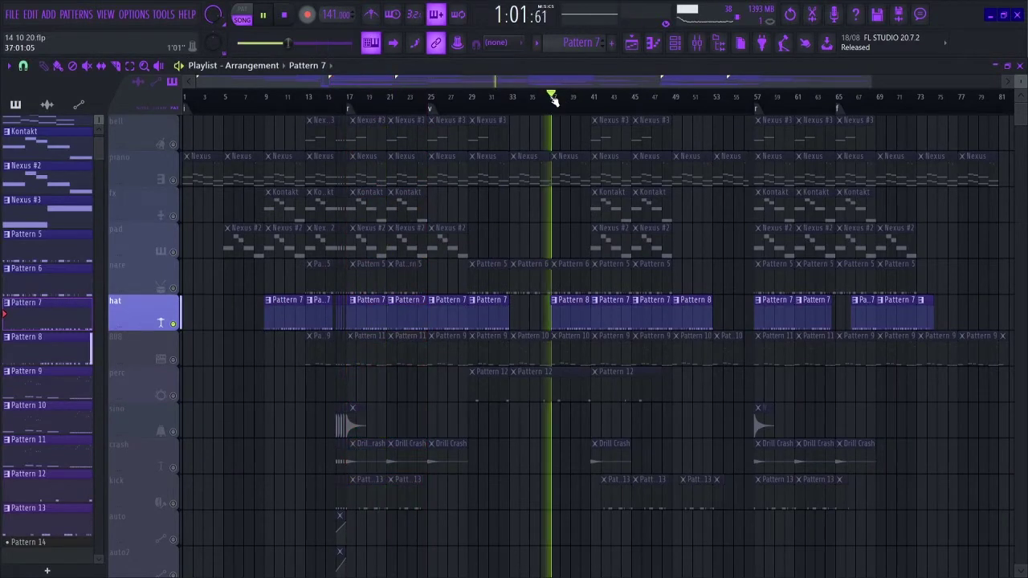
click(554, 319)
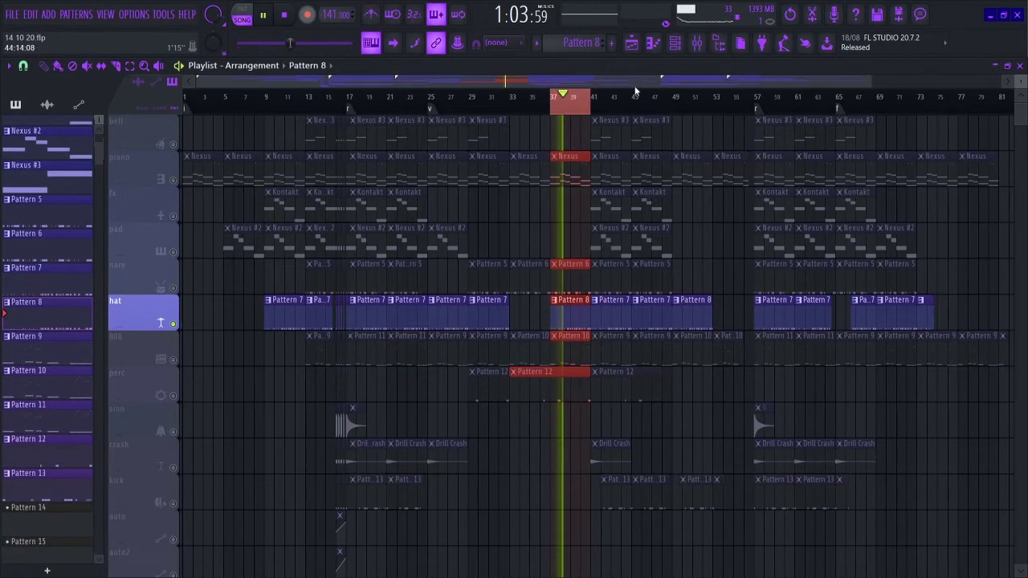
click(675, 39)
click(430, 370)
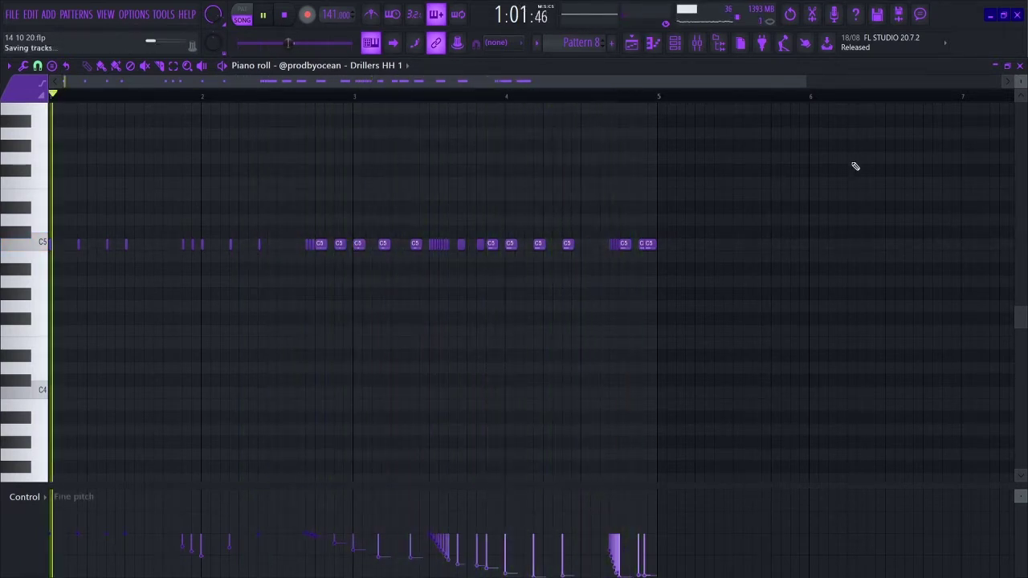
click(1021, 66)
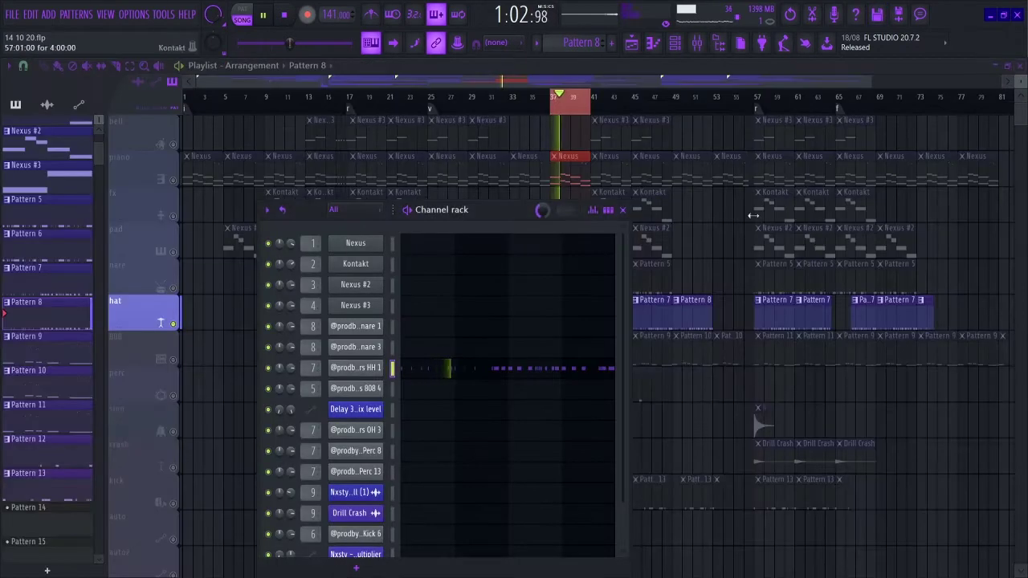
Step: Move the loop selection back to bars 17 to 25 and select Pattern 7 on the hat track
click(349, 105)
drag(346, 103, 397, 106)
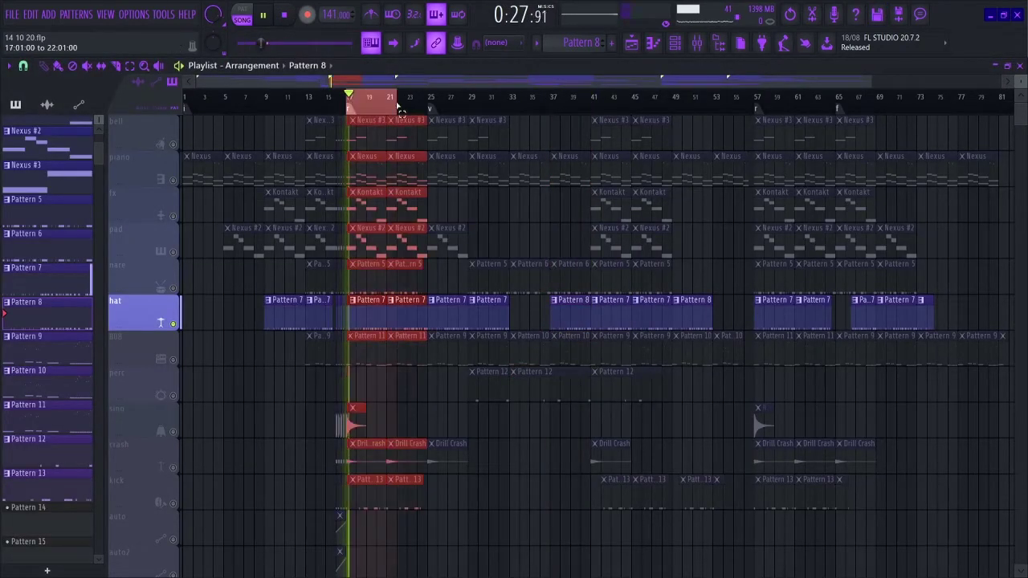
click(374, 313)
Step: Examine the Fruity parametric EQ 2 and Fruity soft clipper settings on the hat mixer track
click(698, 50)
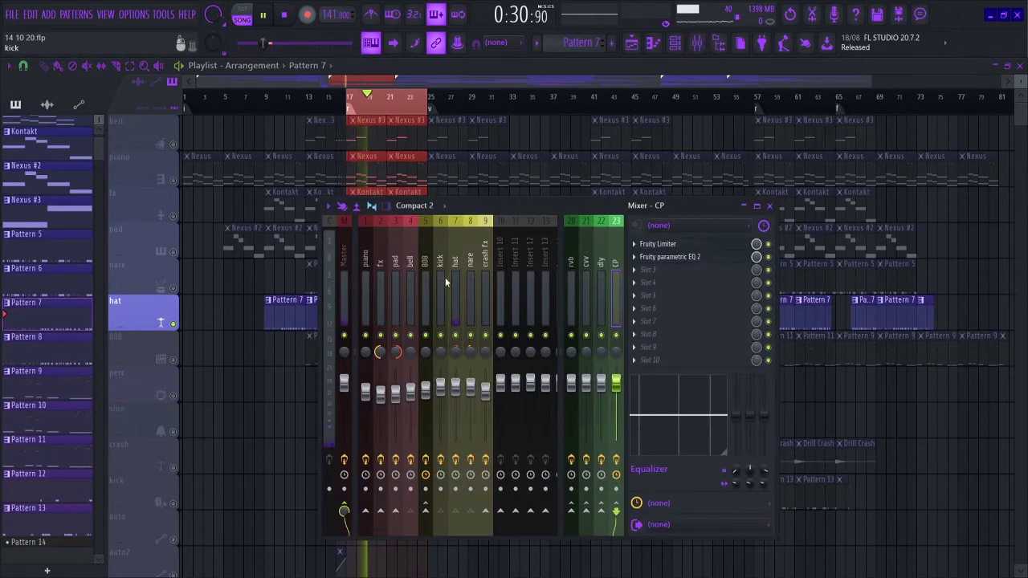
click(675, 245)
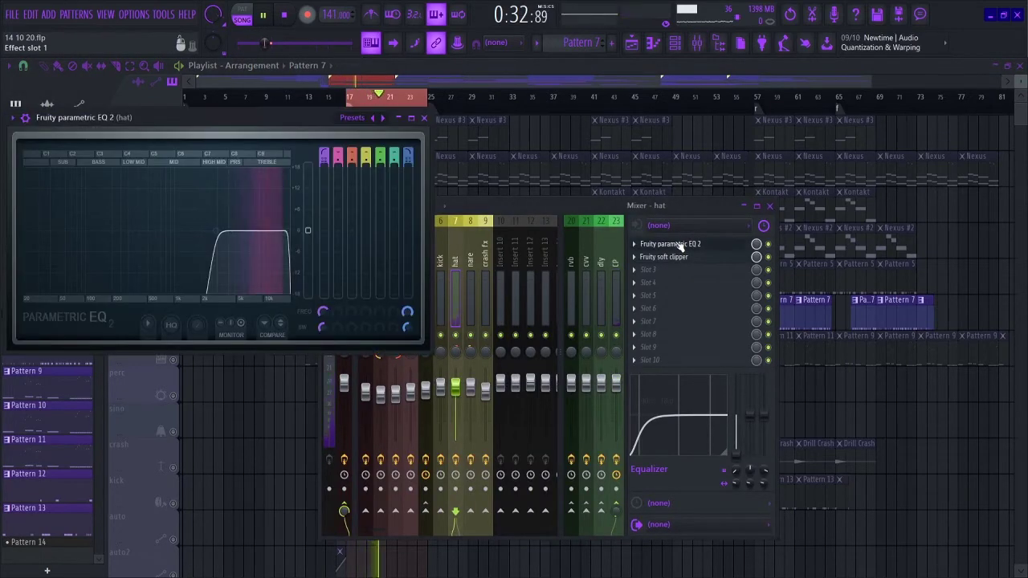
click(681, 246)
click(676, 259)
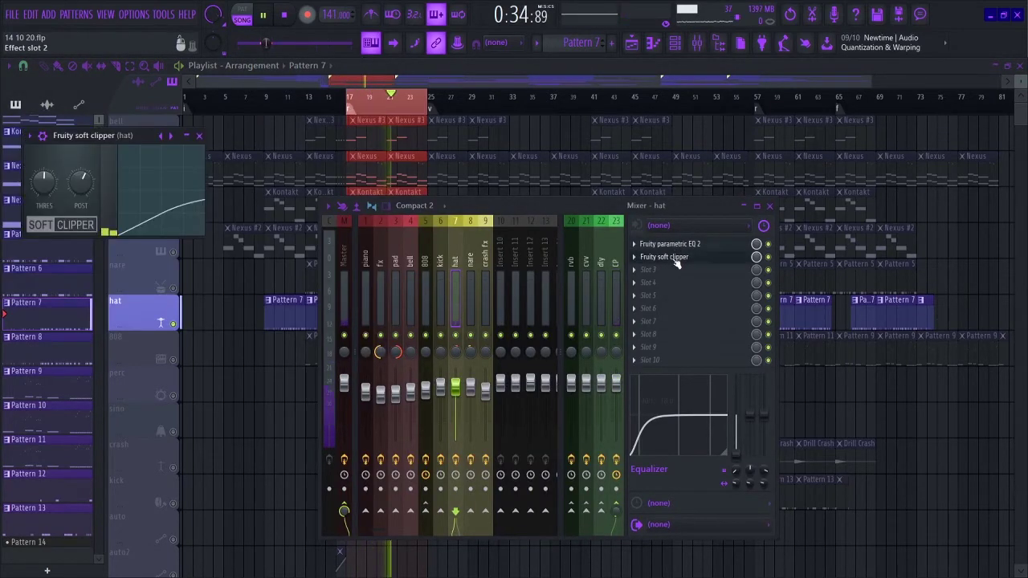
click(677, 259)
click(677, 259)
click(677, 258)
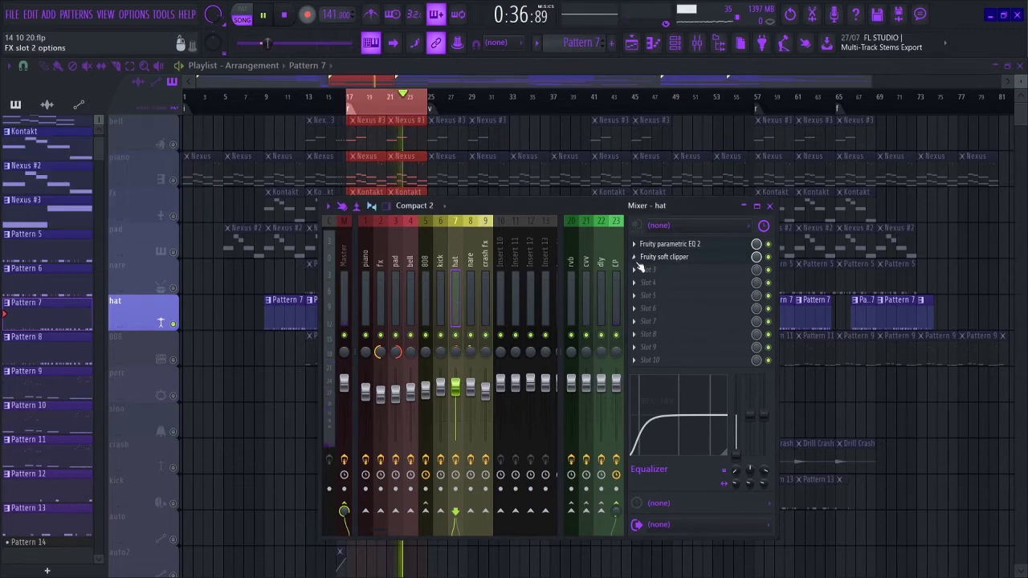
Step: Review the Fruity Limiter and Fruity parametric EQ 2 on the CP mixer track, and close the mixer
click(622, 263)
click(659, 245)
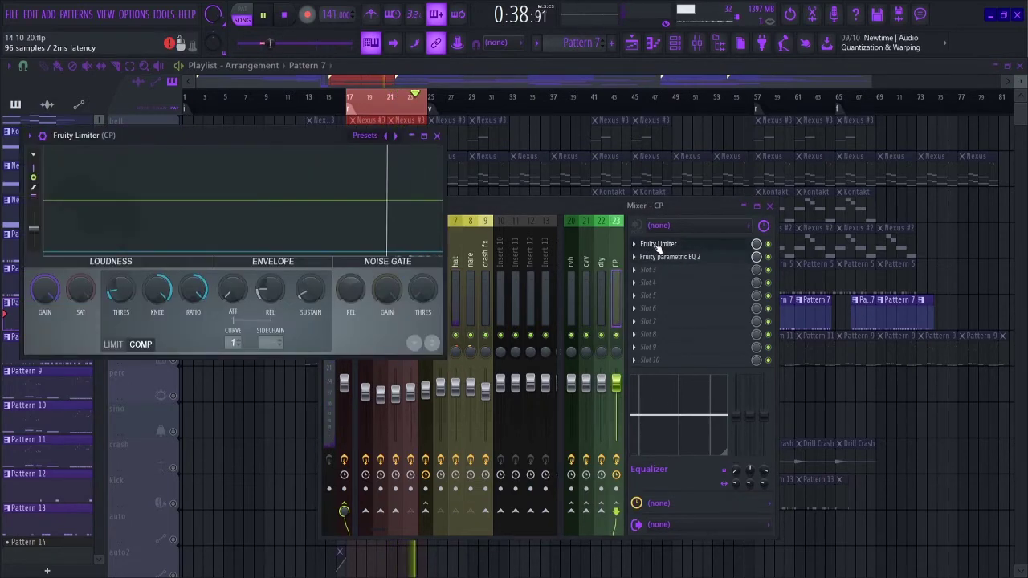
click(659, 245)
click(661, 257)
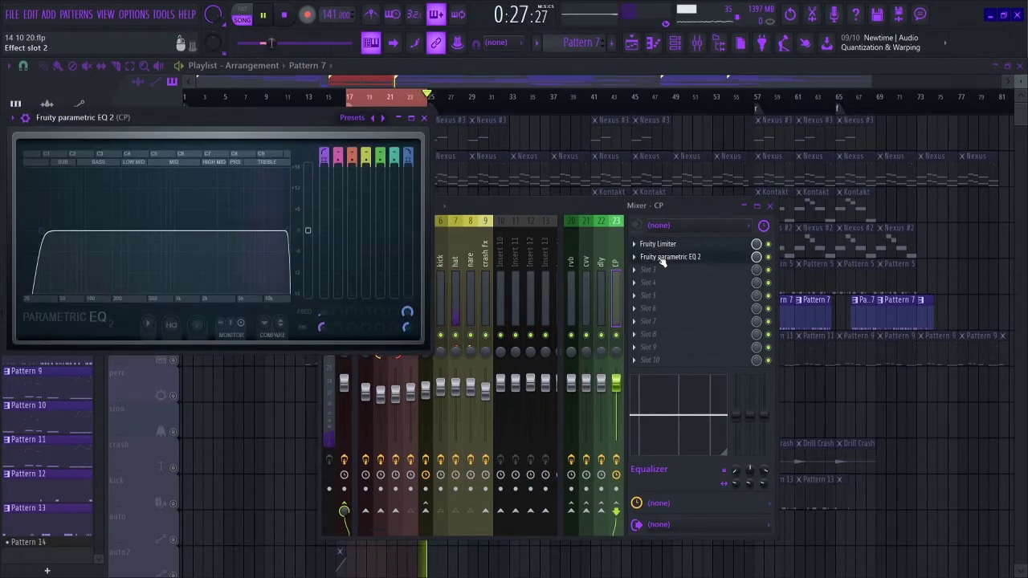
click(661, 258)
key(F9)
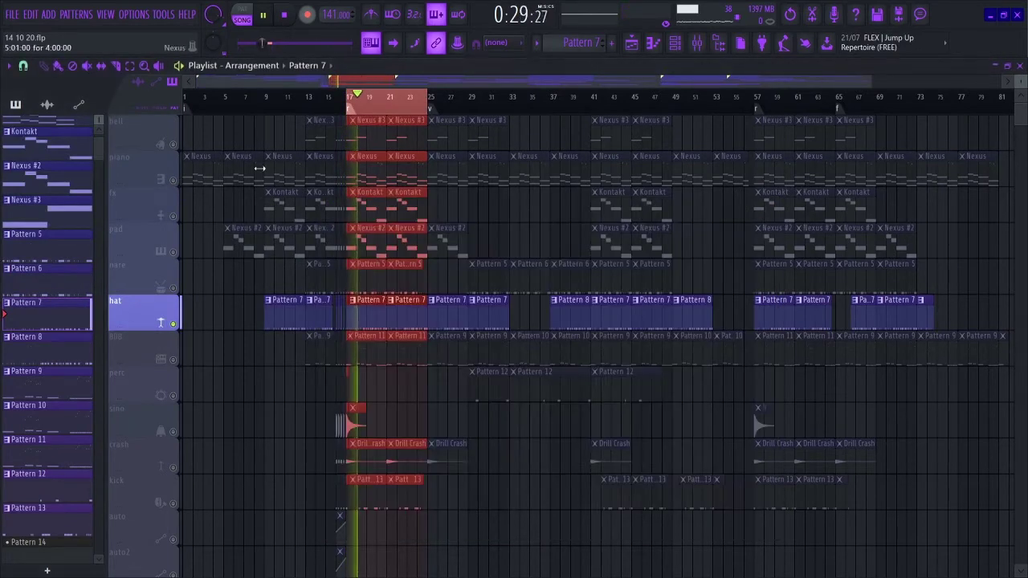
Step: Unmute the nare track to hear it together with the hat, and loop bars 37 to 41
click(174, 289)
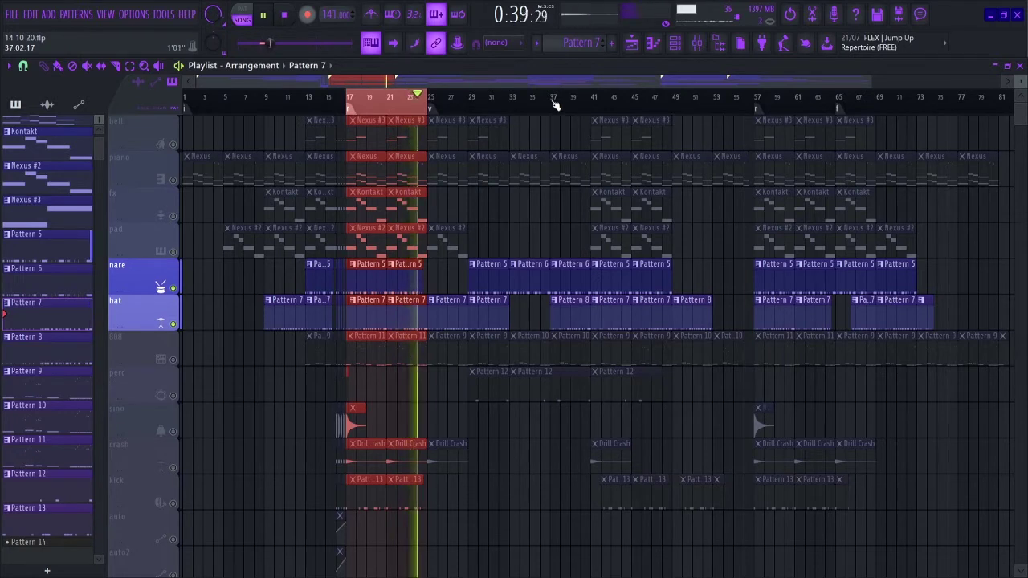
drag(552, 103, 581, 112)
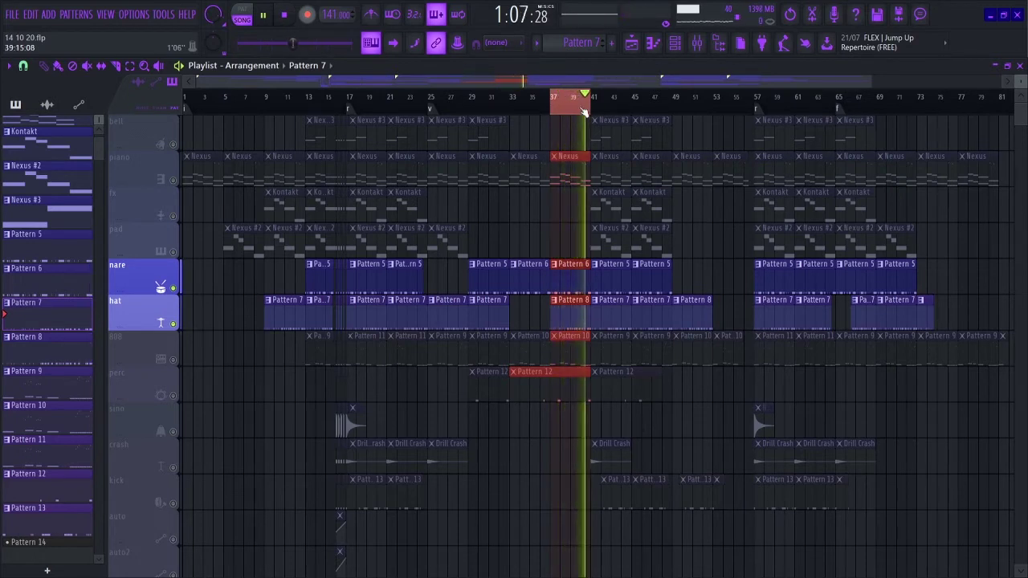
Step: Loop from bar 17 to bar 25, solo the 808 track and select its Pattern 11
drag(349, 97, 400, 112)
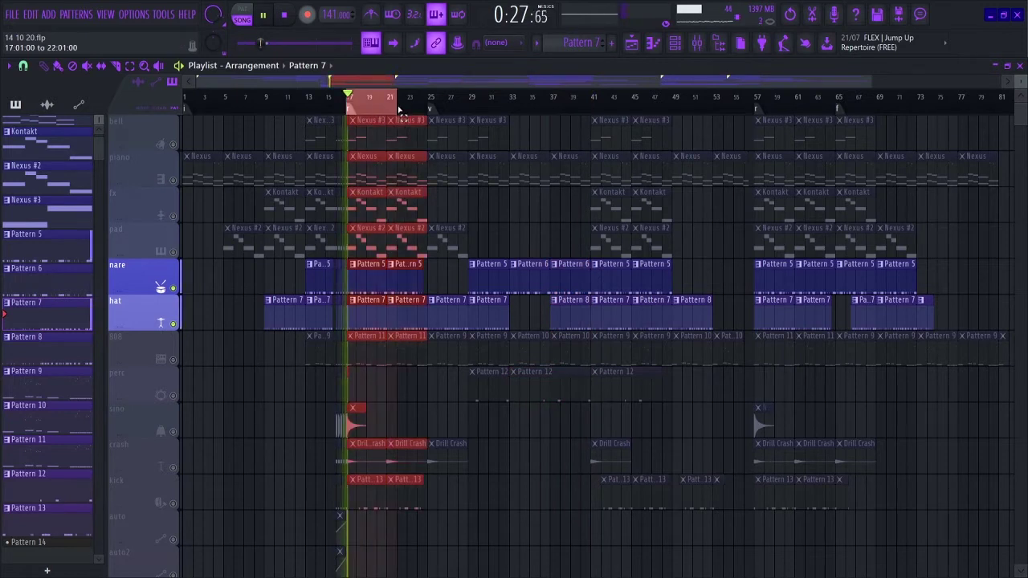
click(176, 359)
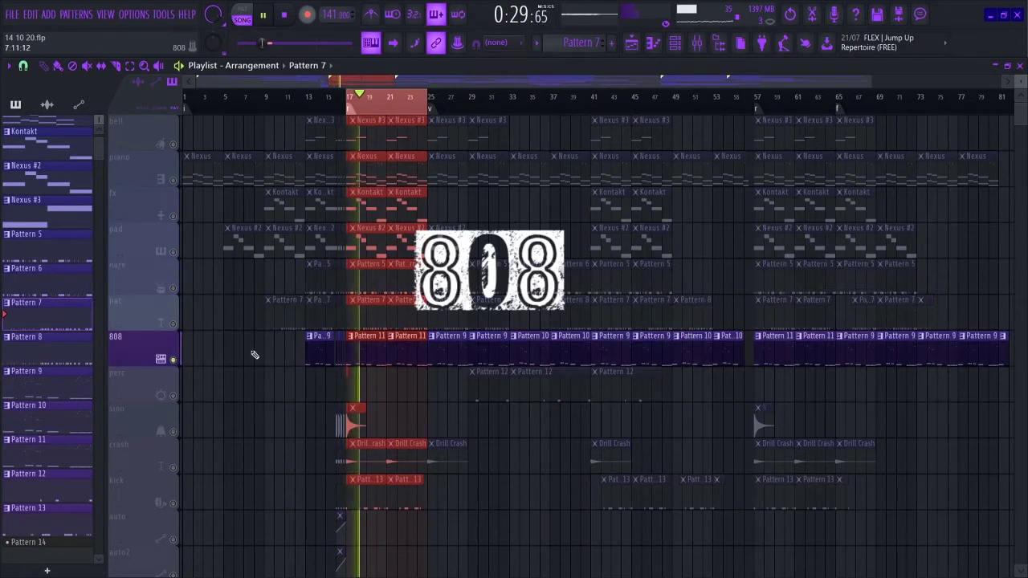
click(374, 355)
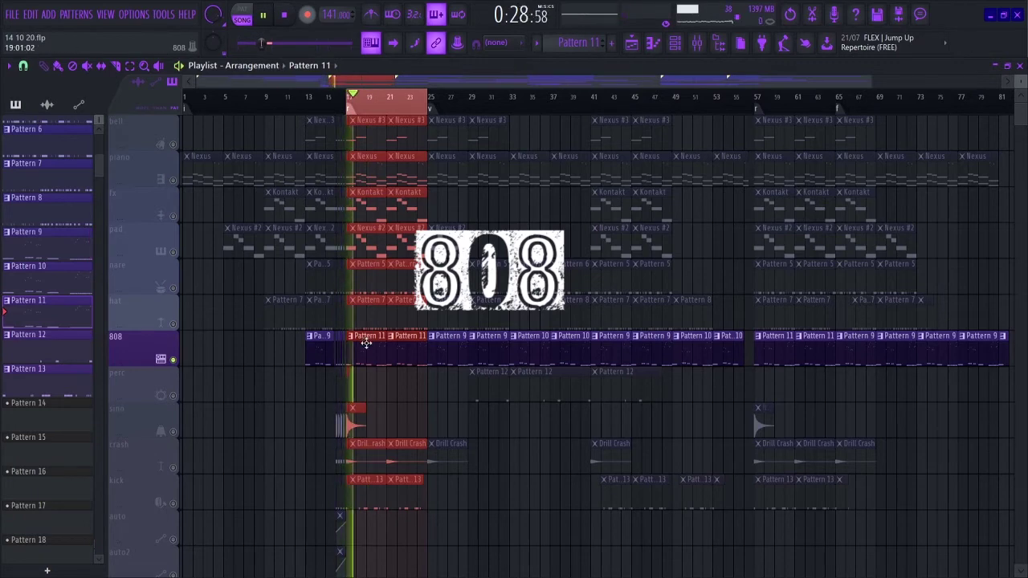
Step: Open the Drillers 808 4 notes of Pattern 11 in the piano roll and examine the main notes and the very high short ones
click(675, 45)
click(434, 388)
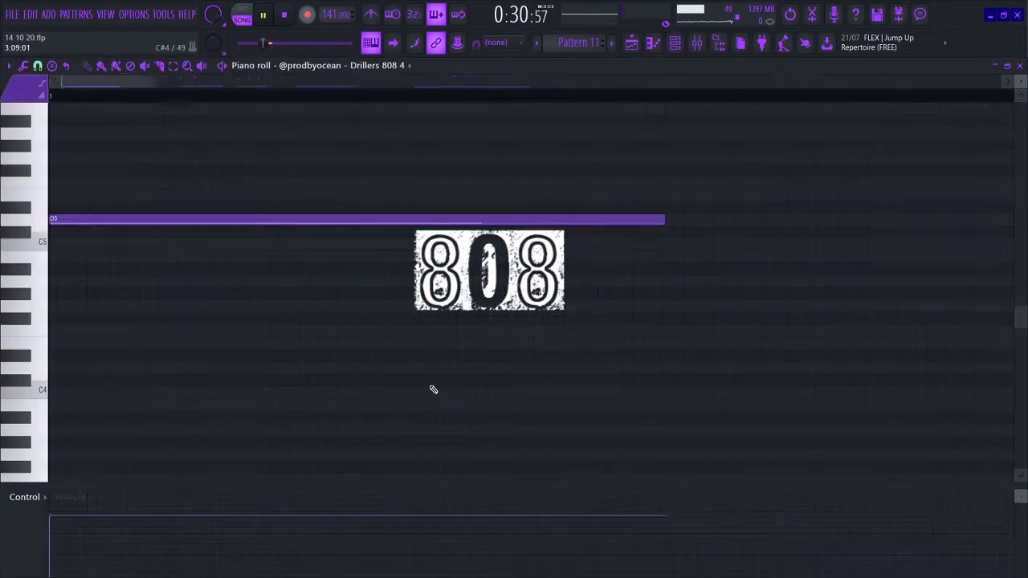
ctrl+scroll(225, 223, down, 2)
scroll(104, 425, up, 5)
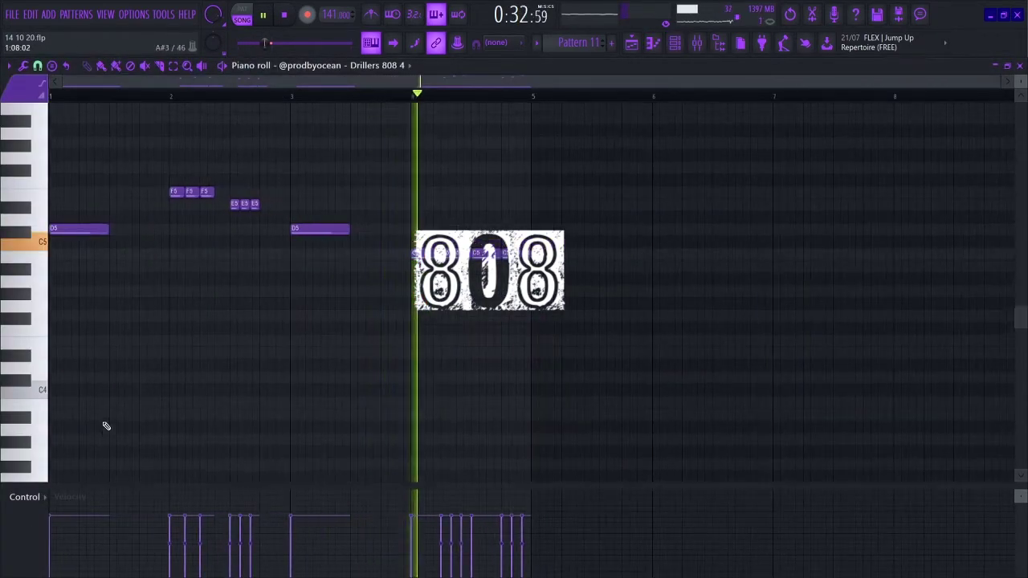
scroll(117, 419, up, 4)
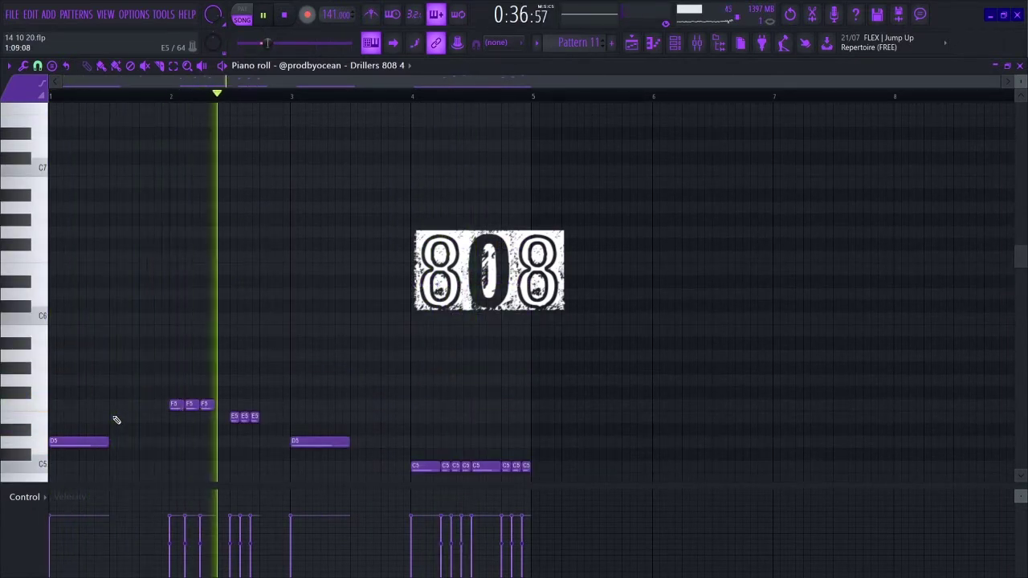
scroll(117, 420, up, 10)
scroll(117, 421, up, 12)
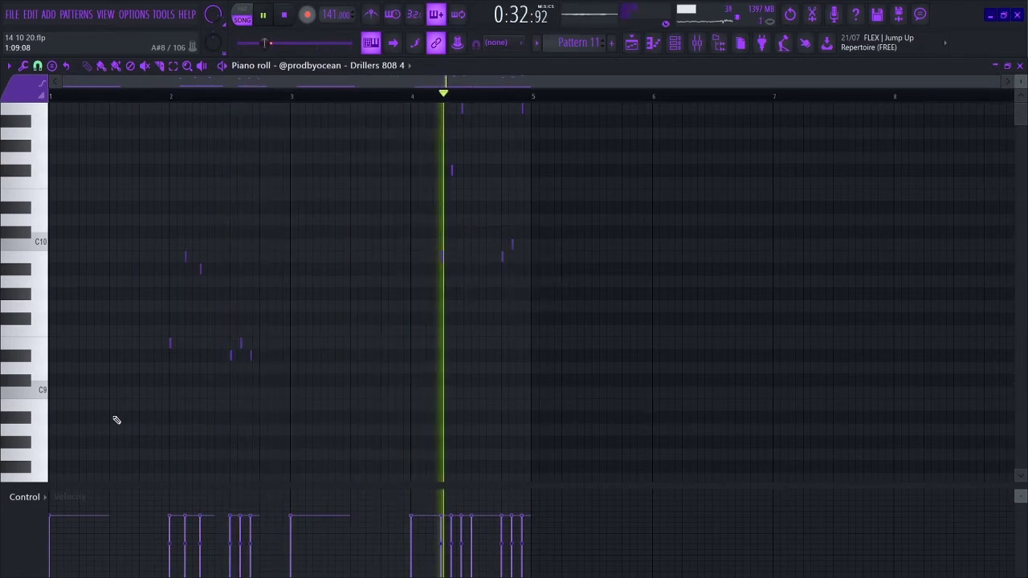
scroll(117, 420, down, 5)
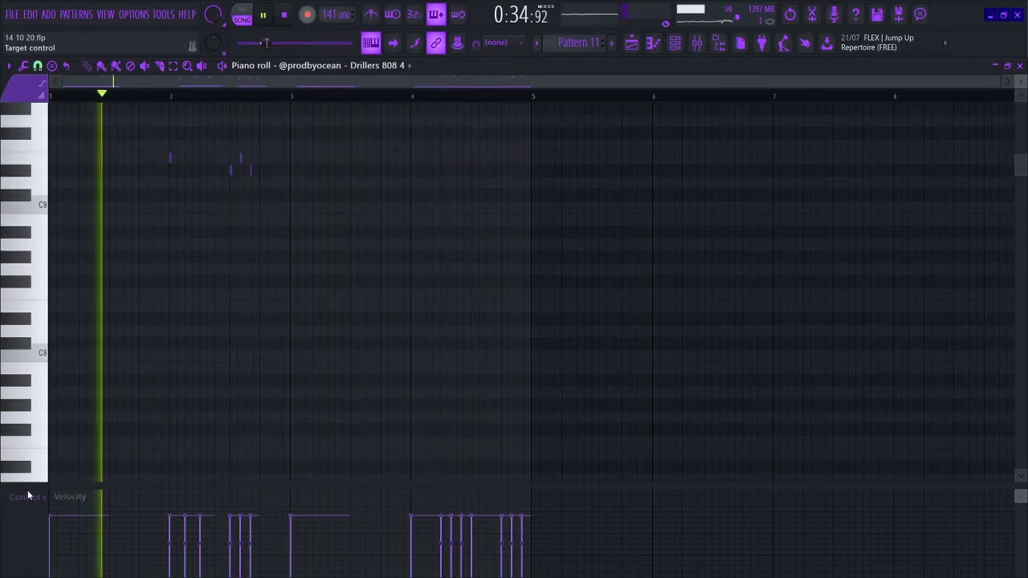
Step: Switch the piano roll's control lane to note panning, examine the high notes' pan values, and close the piano roll
scroll(30, 502, up, 1)
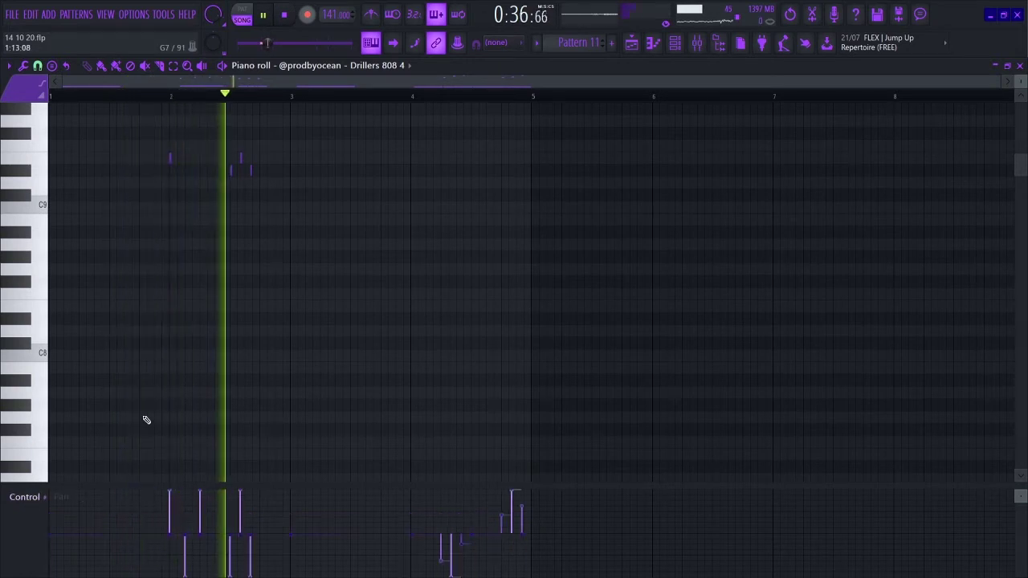
scroll(146, 420, up, 5)
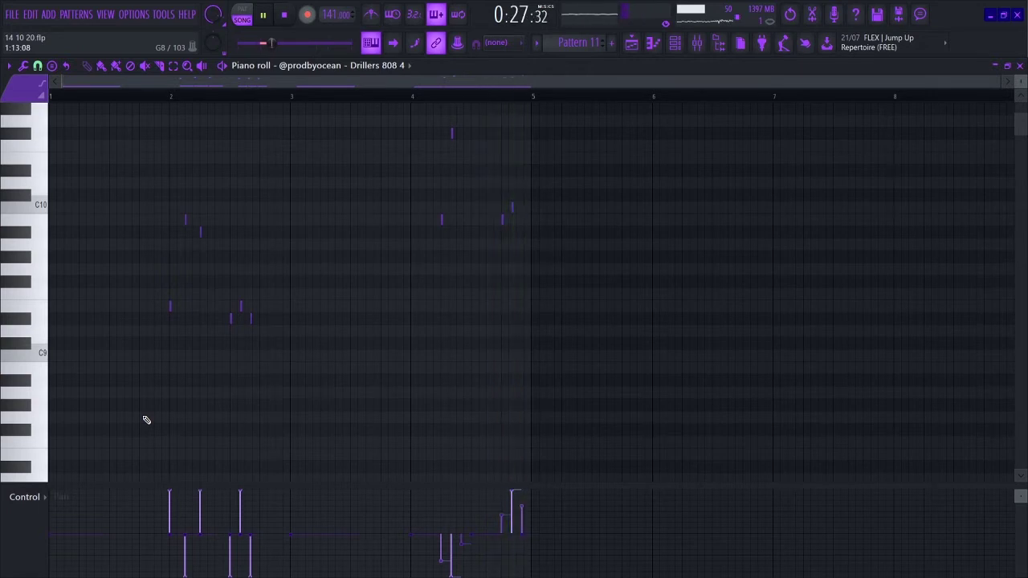
scroll(146, 420, down, 4)
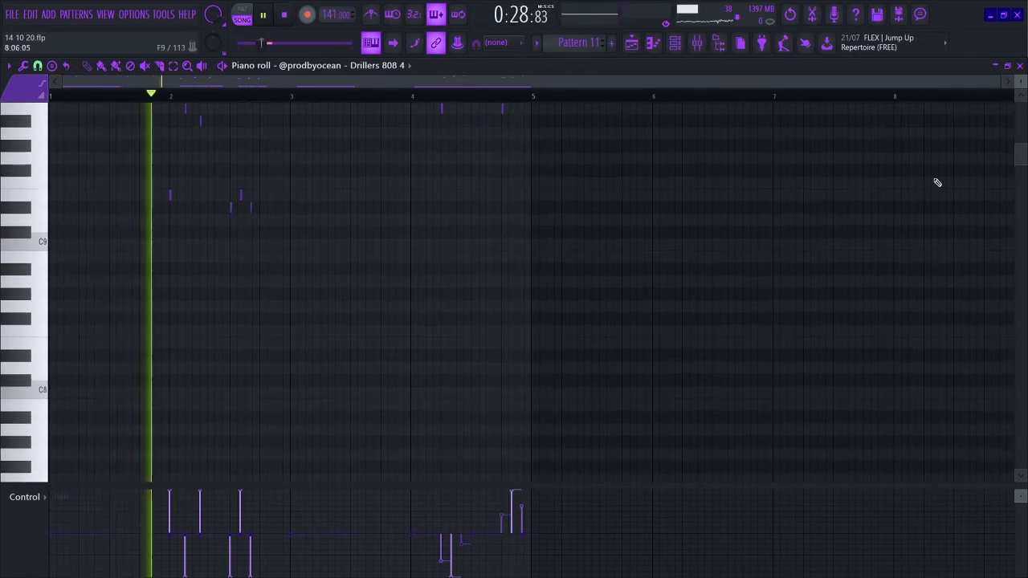
click(1019, 67)
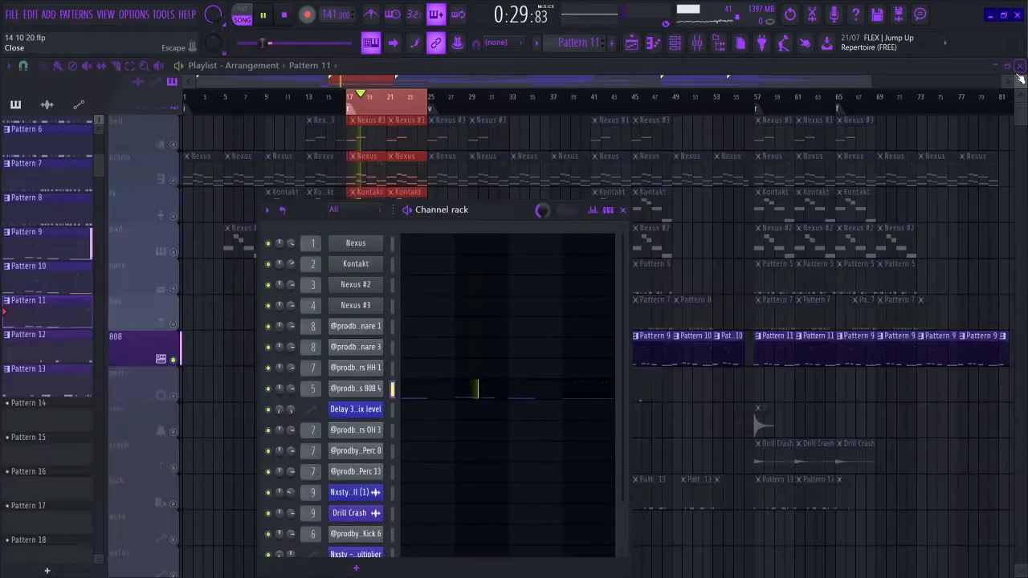
Step: Review the volume envelope and sample settings of the Drillers 808 4 channel, closing its window and the channel rack
click(353, 389)
drag(212, 154, 504, 212)
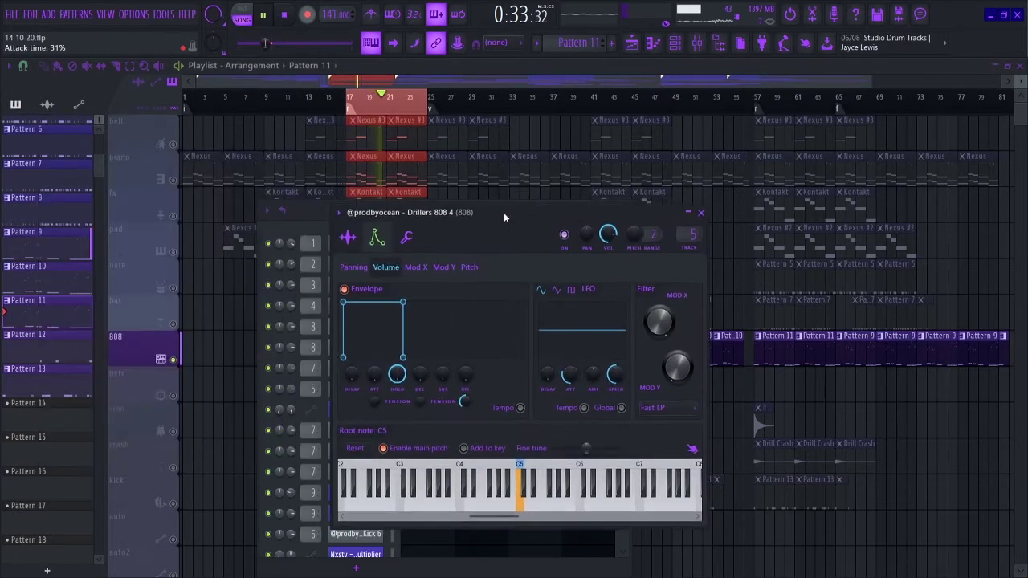
click(351, 238)
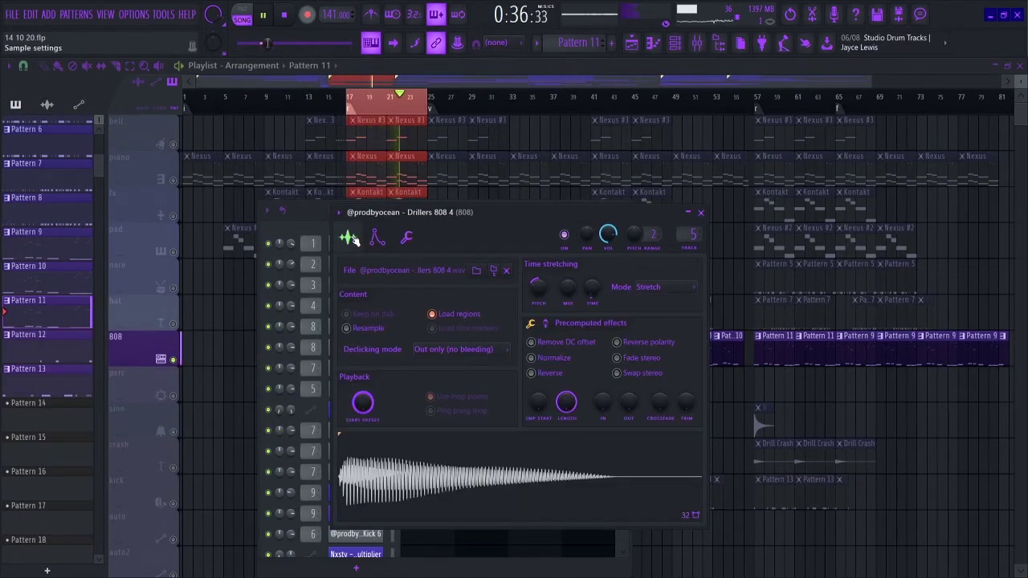
click(701, 213)
key(F6)
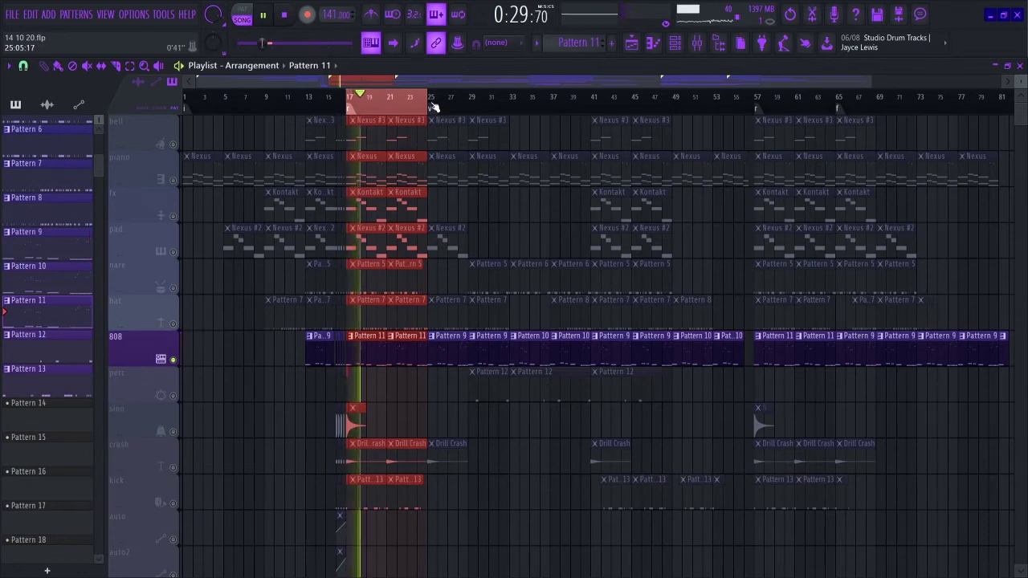
Step: Loop bars 25 to 33 and examine the low and high 808 notes of Pattern 9 in the piano roll
drag(433, 103, 509, 104)
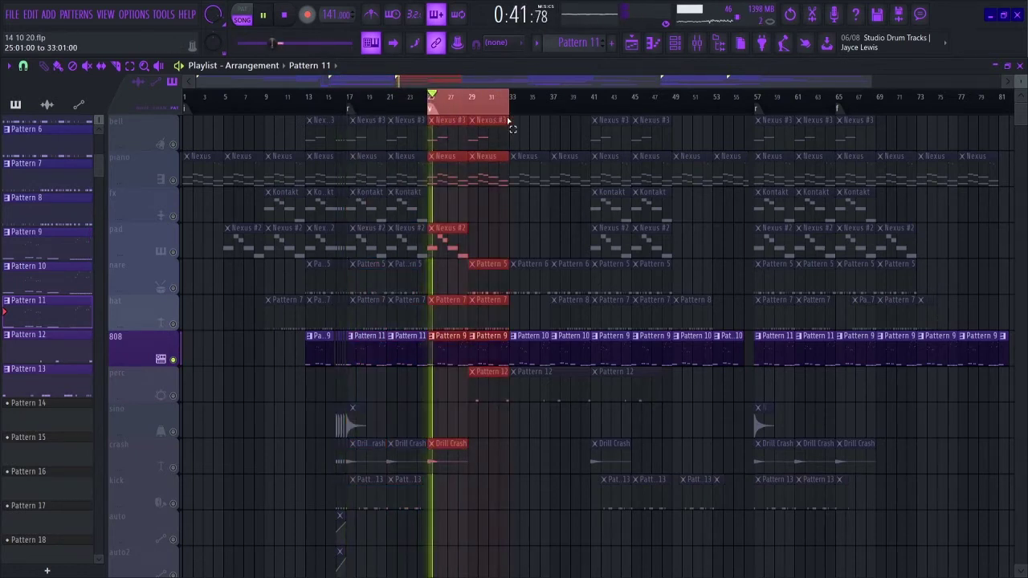
click(448, 349)
key(F6)
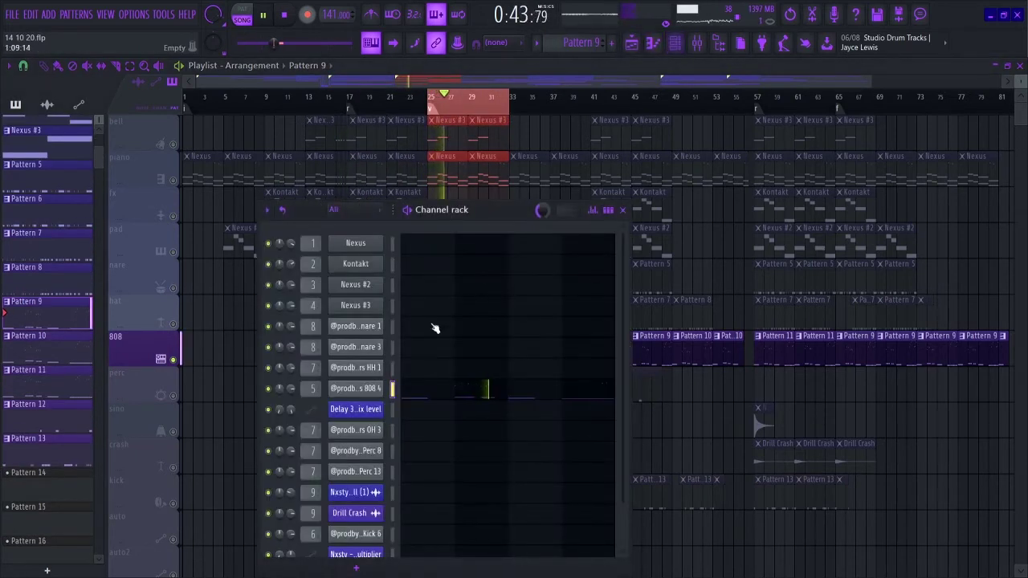
click(429, 390)
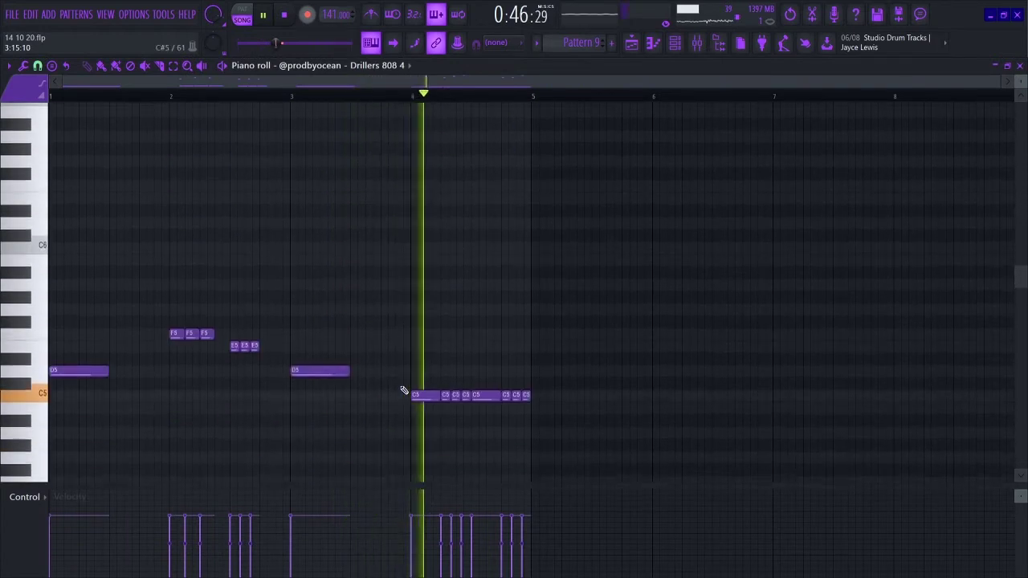
scroll(404, 391, up, 8)
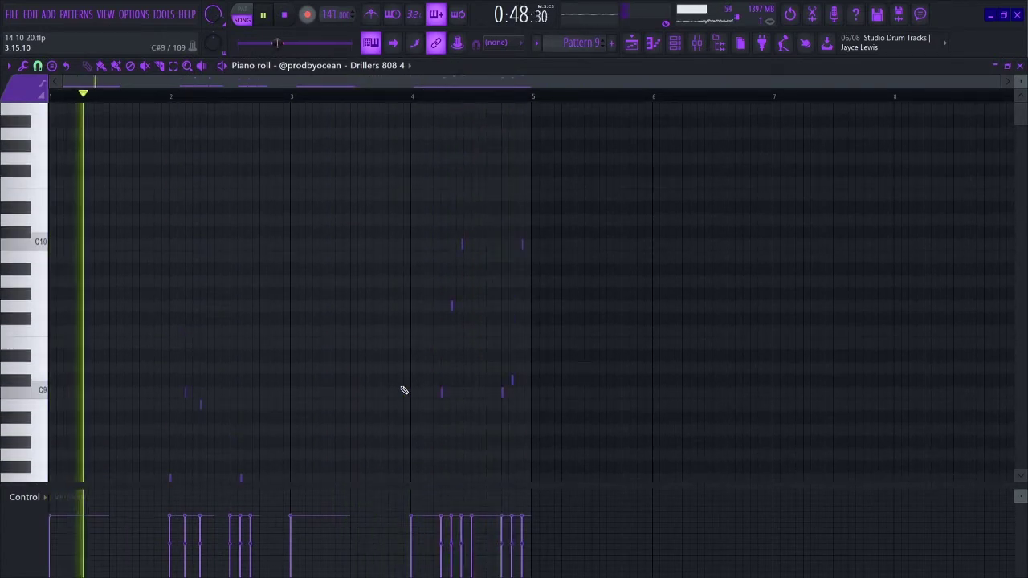
scroll(397, 397, down, 2)
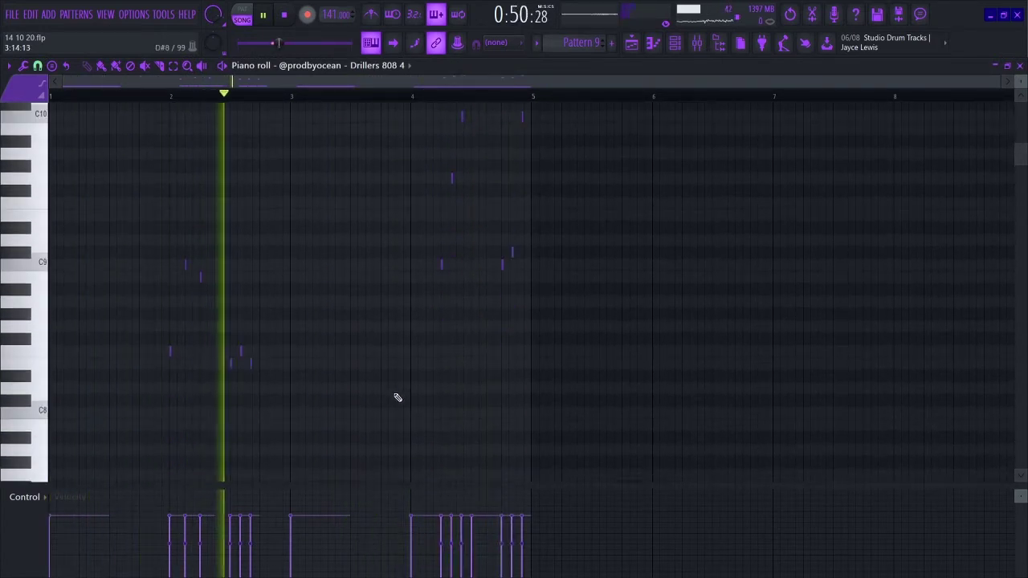
scroll(441, 383, down, 8)
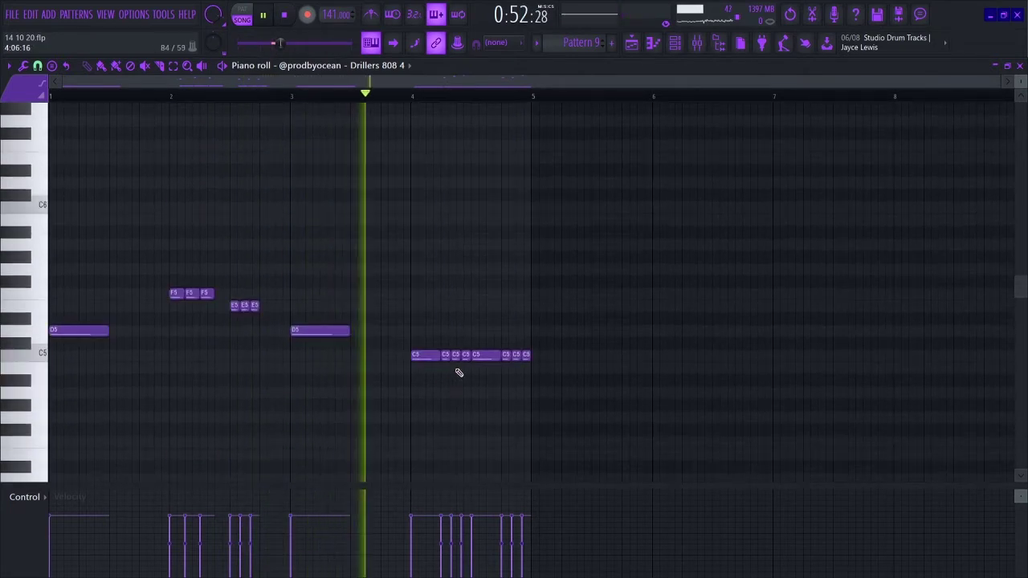
click(1020, 66)
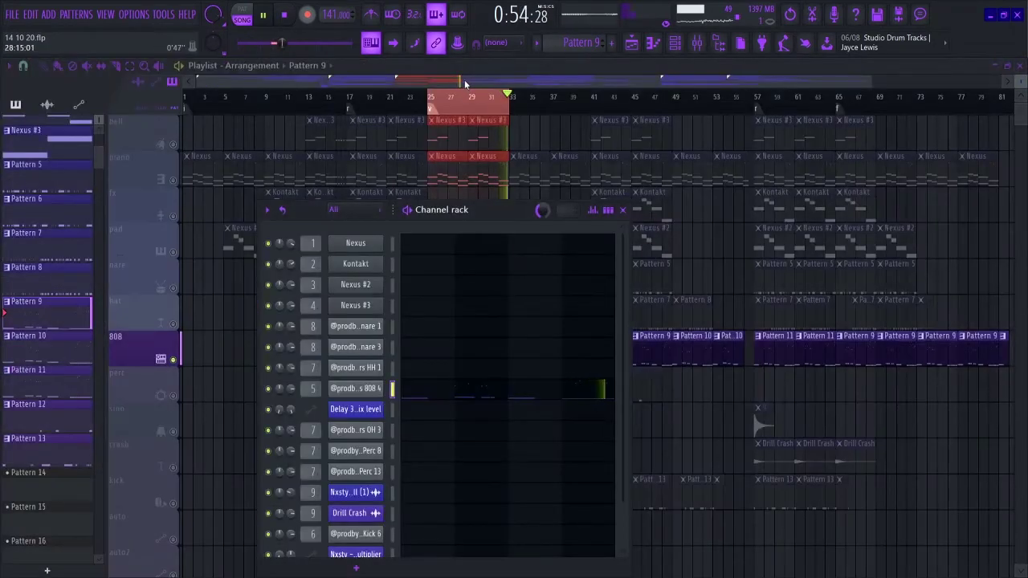
key(F6)
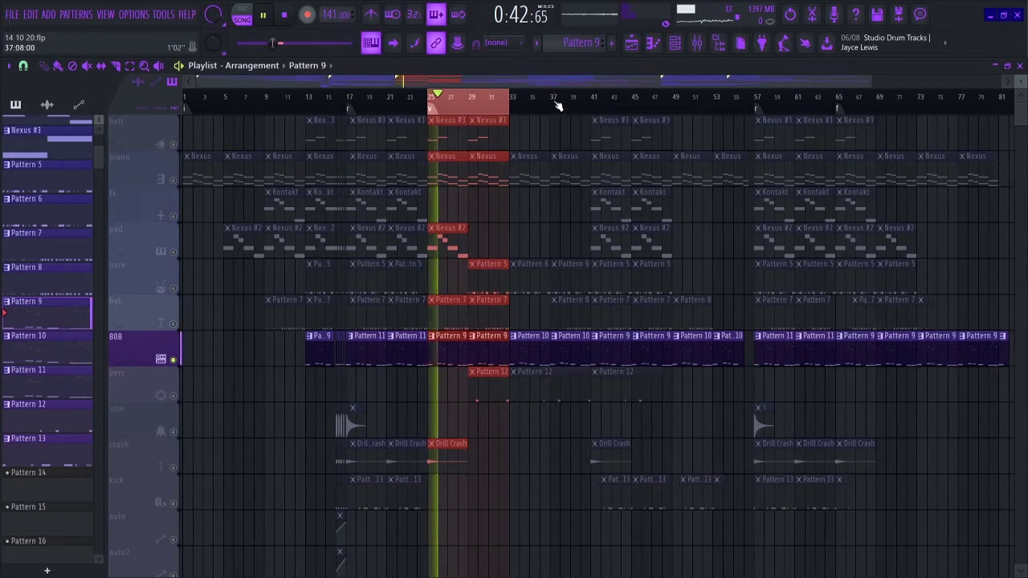
Step: Loop bars 37 to 41 and examine the low and high 808 notes of Pattern 10 in the piano roll
drag(556, 102, 595, 112)
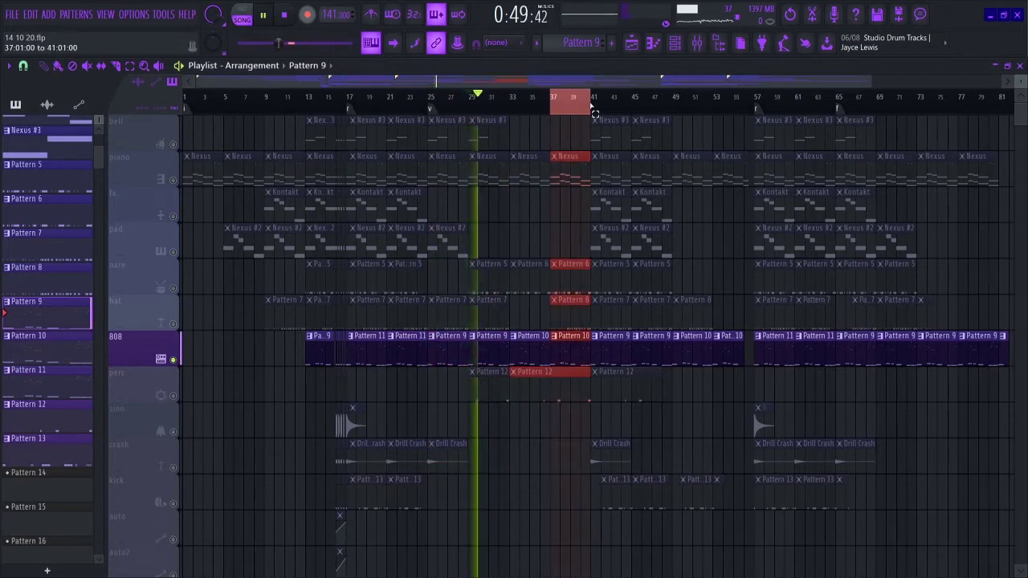
double_click(558, 356)
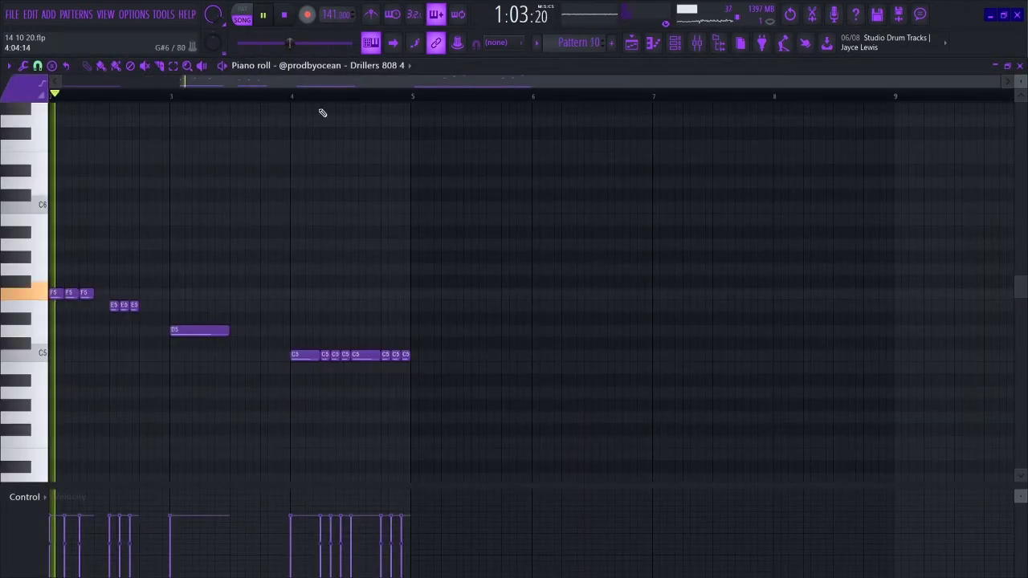
scroll(321, 121, left, 2)
scroll(319, 143, up, 10)
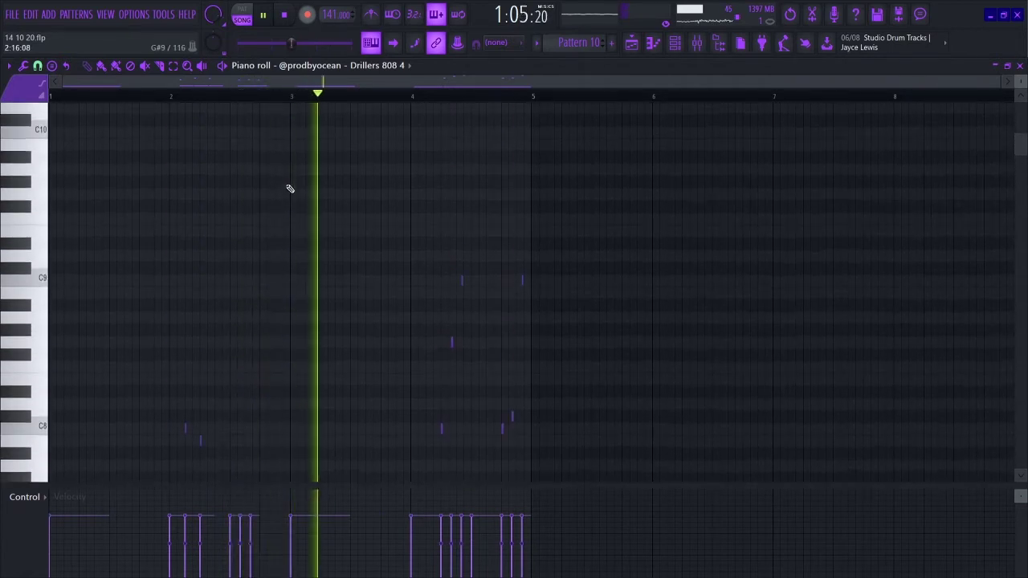
scroll(290, 190, down, 3)
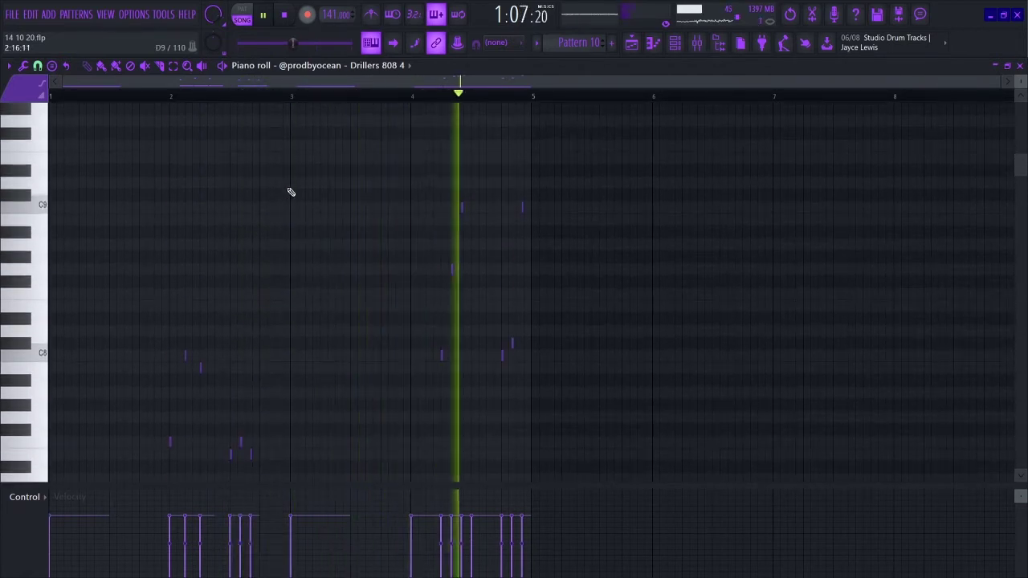
scroll(291, 192, down, 8)
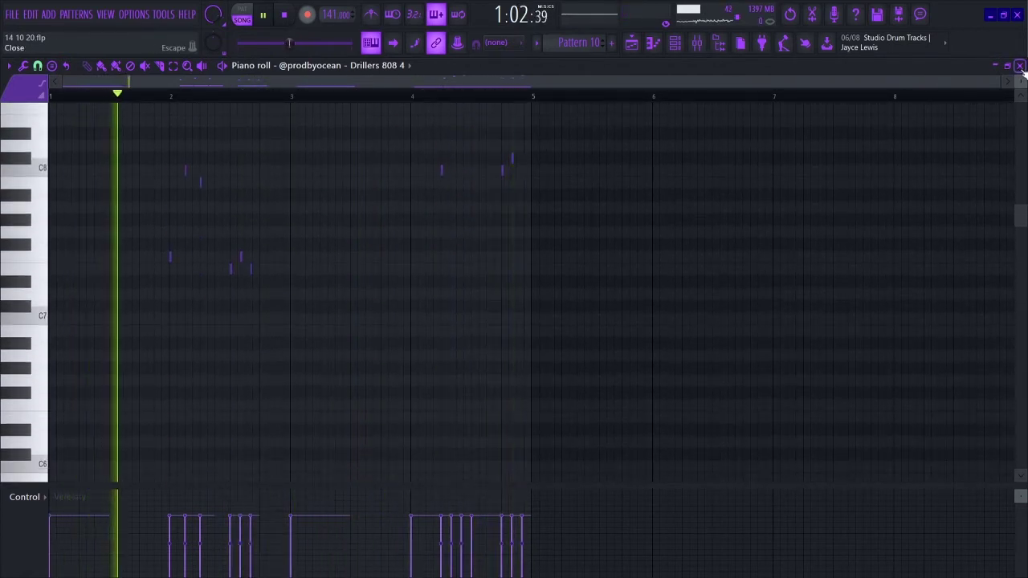
click(1021, 66)
key(F6)
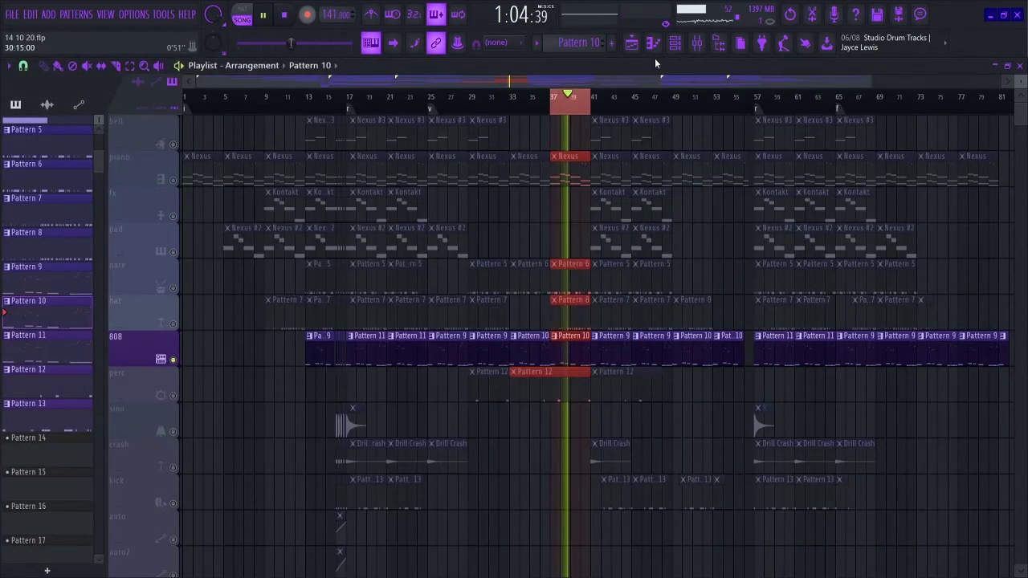
Step: Open the mixer and examine the Ozone 9 Imager on the 808 track while playing from bar 17
click(697, 43)
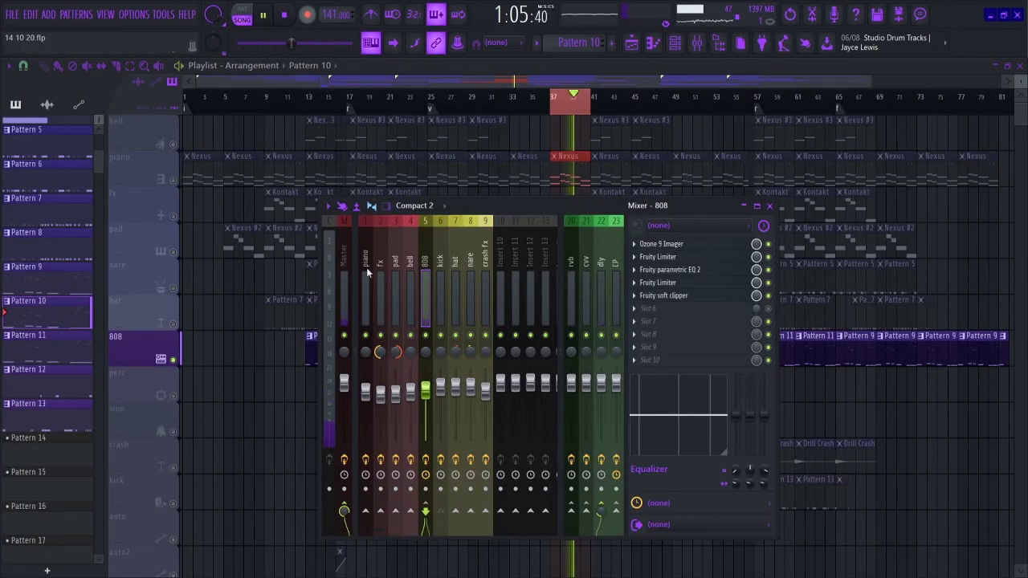
click(680, 240)
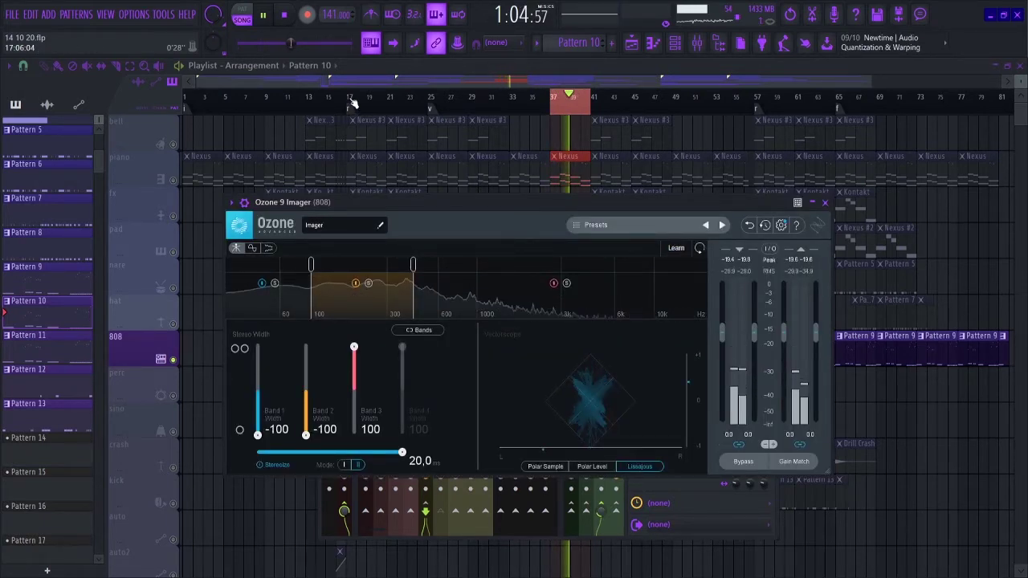
mouse_move(352, 99)
mouse_down()
mouse_move(380, 98)
mouse_move(347, 98)
mouse_up()
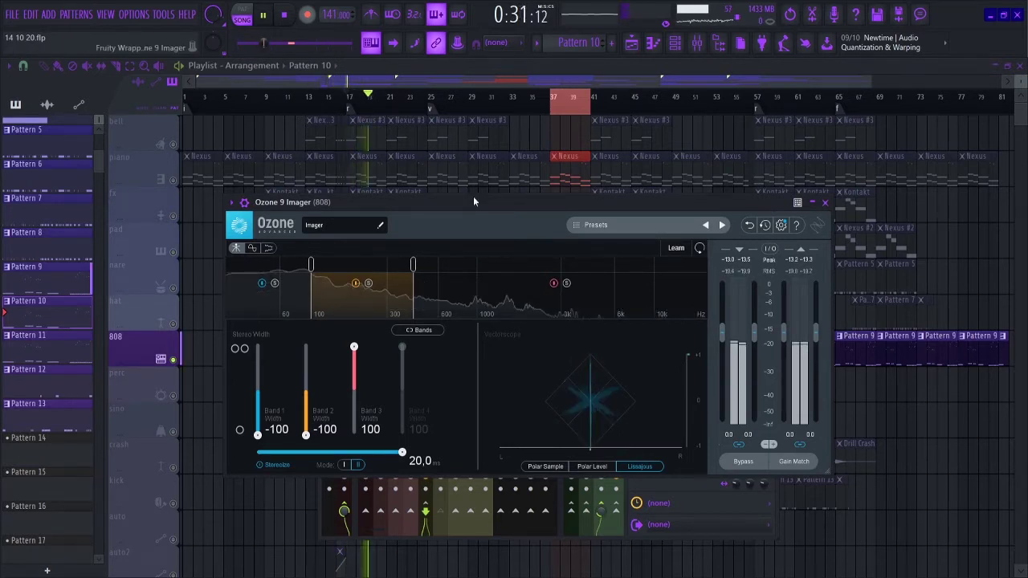
click(827, 205)
Step: Review both Fruity Limiters, the Fruity parametric EQ 2 and the Fruity soft clipper on the 808 mixer track
click(671, 258)
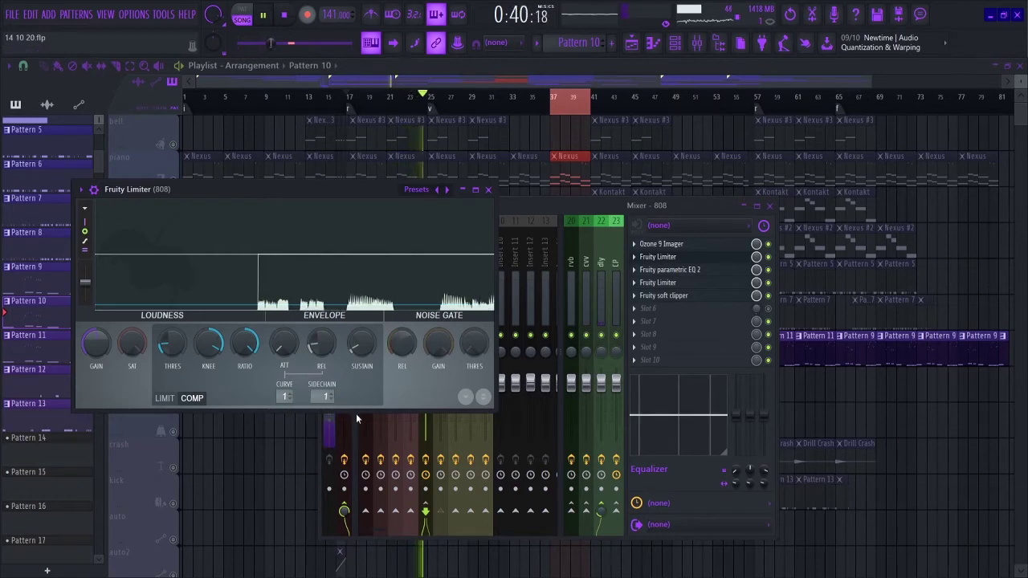
click(674, 270)
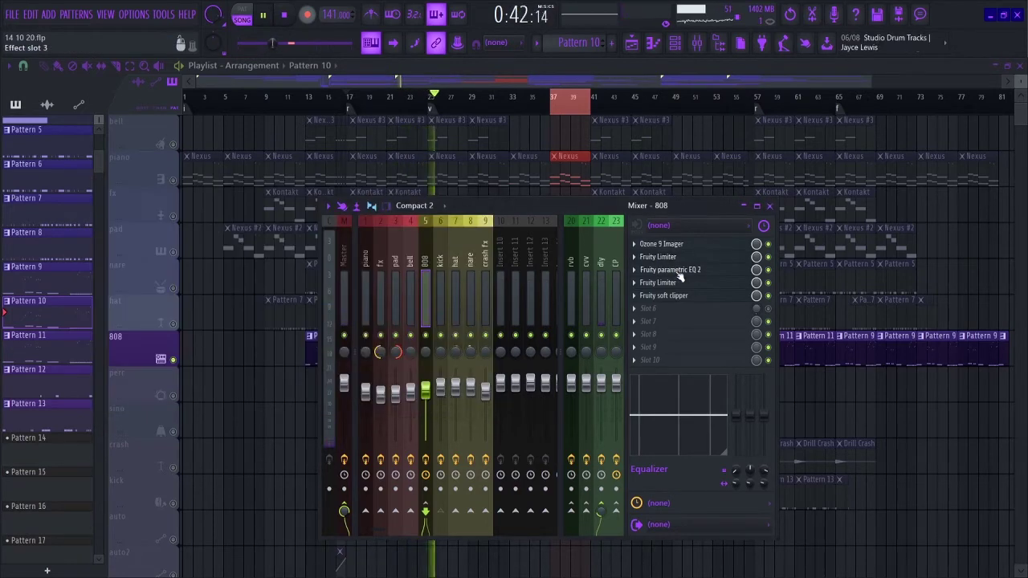
click(677, 274)
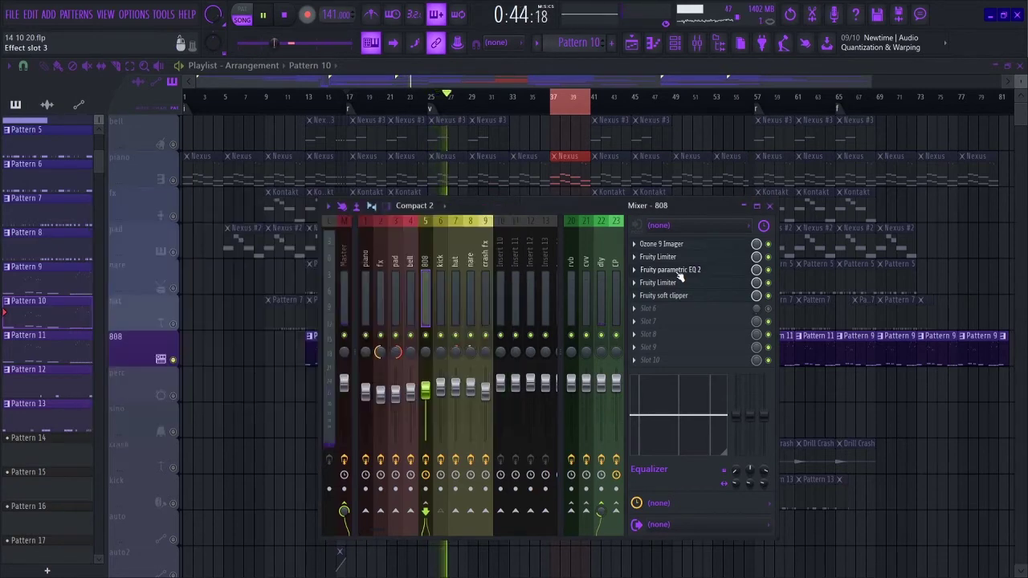
click(677, 284)
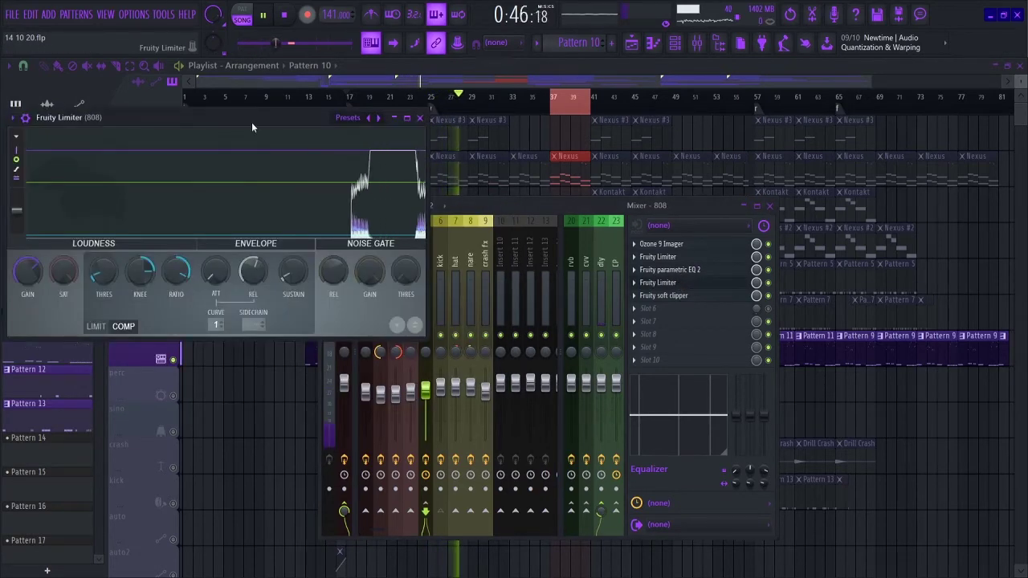
drag(252, 122, 374, 195)
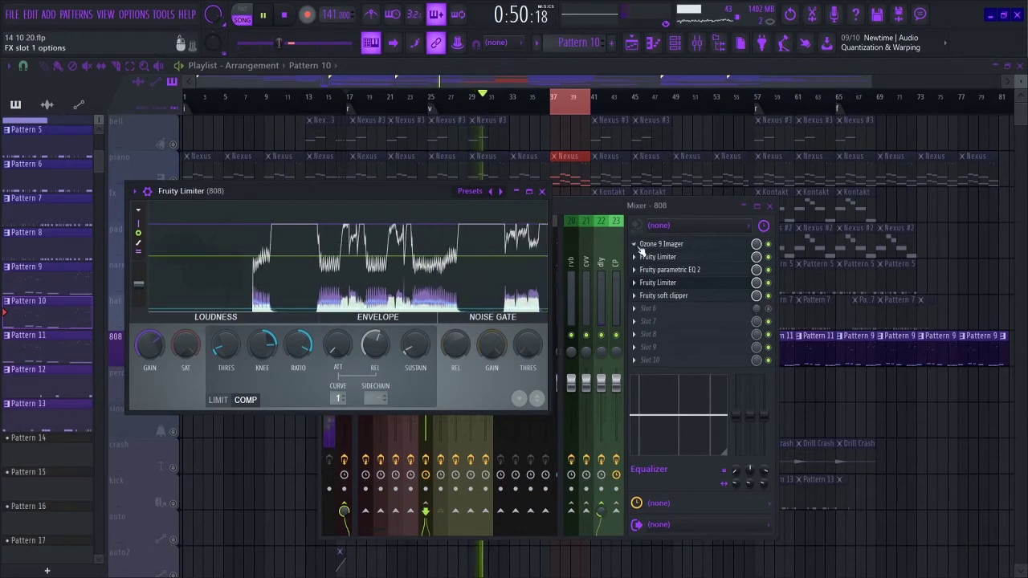
click(671, 295)
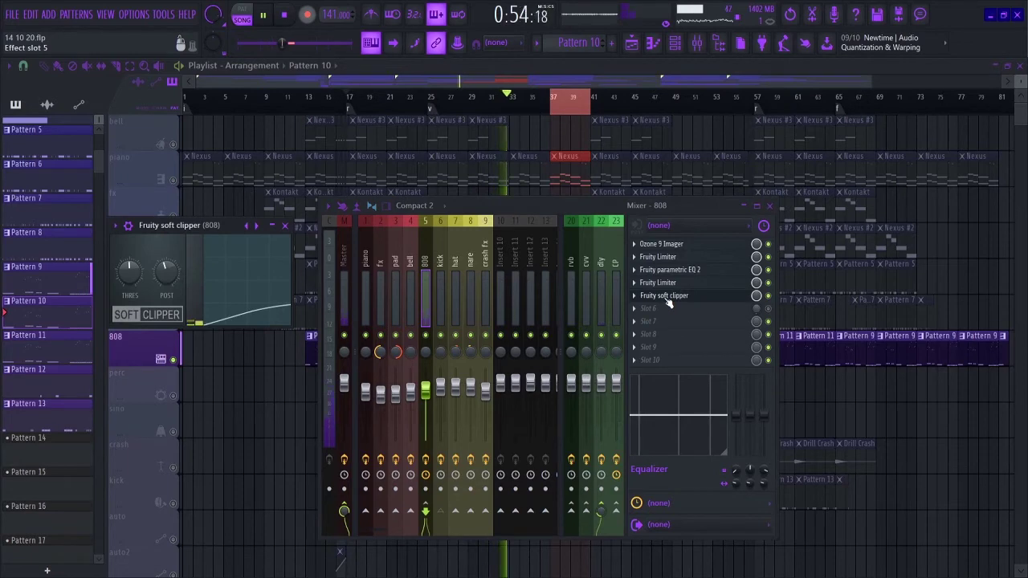
Step: Review the Fruity Delay 3 and Fruity parametric EQ 2 on the dly mixer track, then close the mixer
click(604, 287)
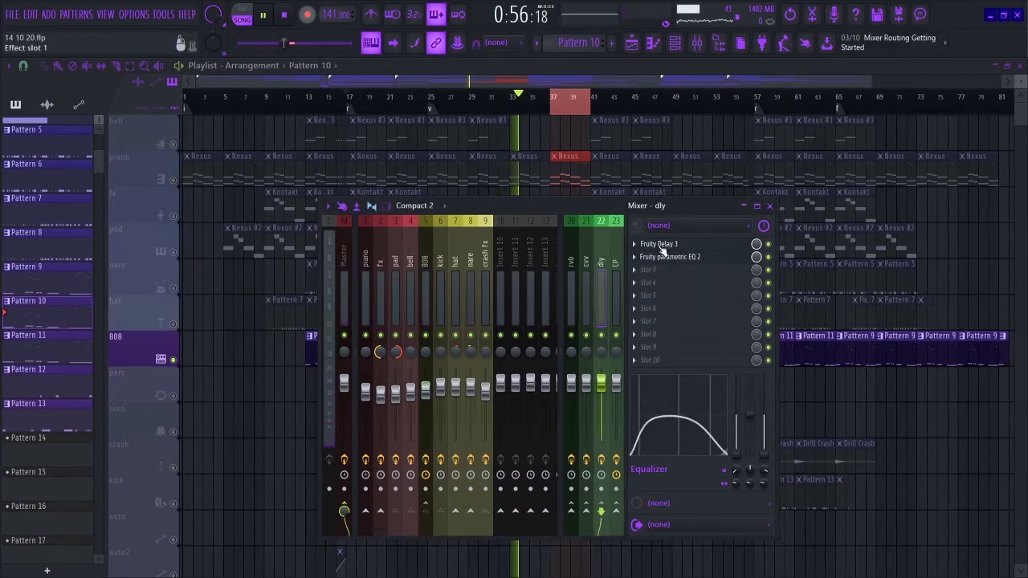
click(662, 245)
click(662, 248)
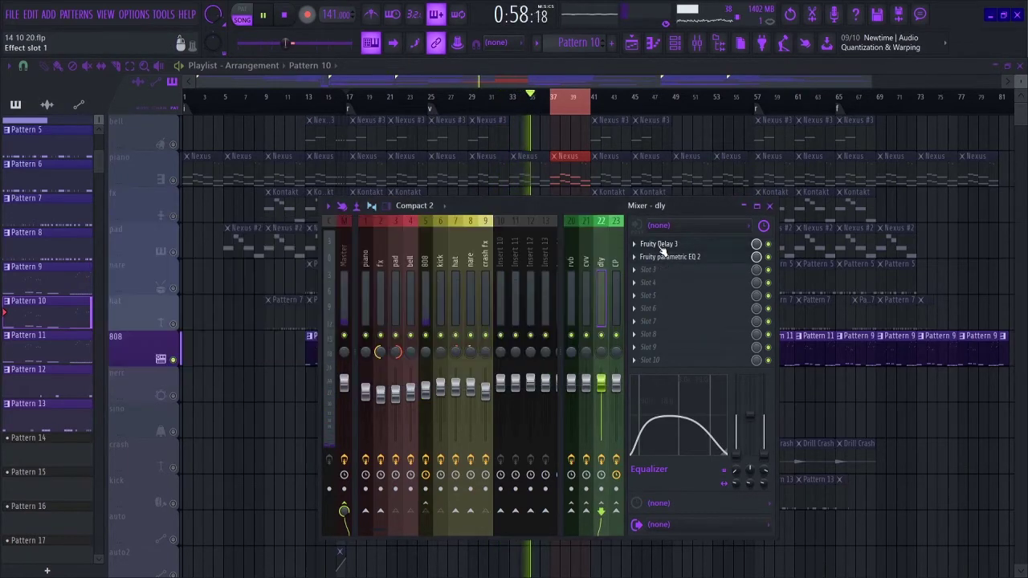
click(662, 258)
click(659, 259)
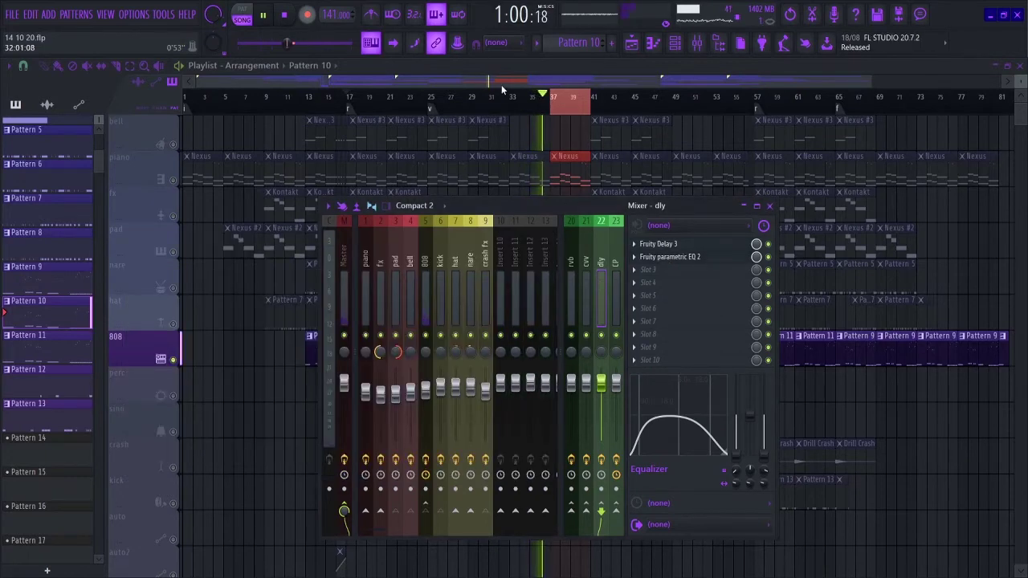
key(F9)
Step: Unmute the hat and nare playlist tracks alongside the 808 and play the drums together from bar 17
click(172, 323)
click(172, 287)
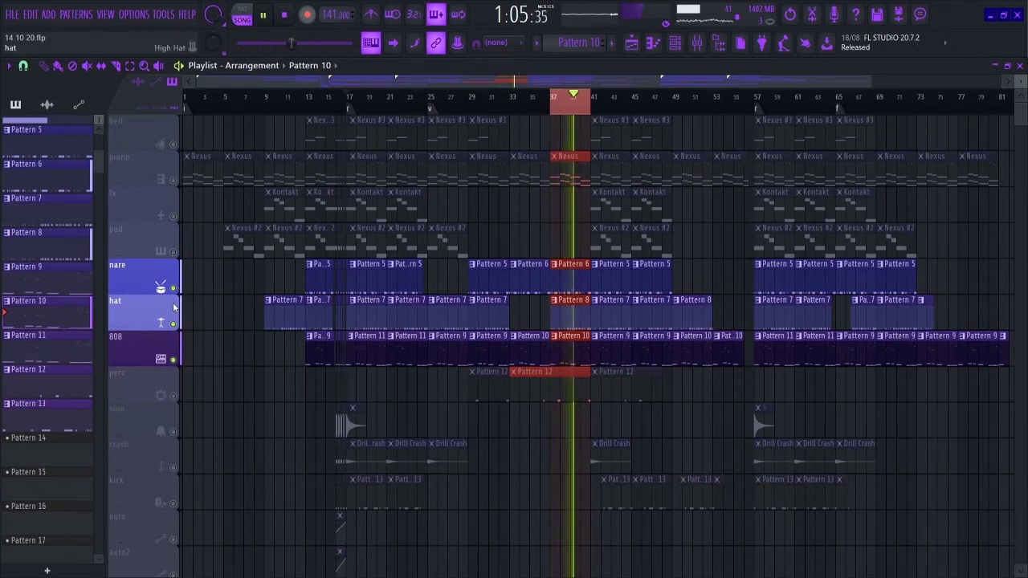
click(351, 103)
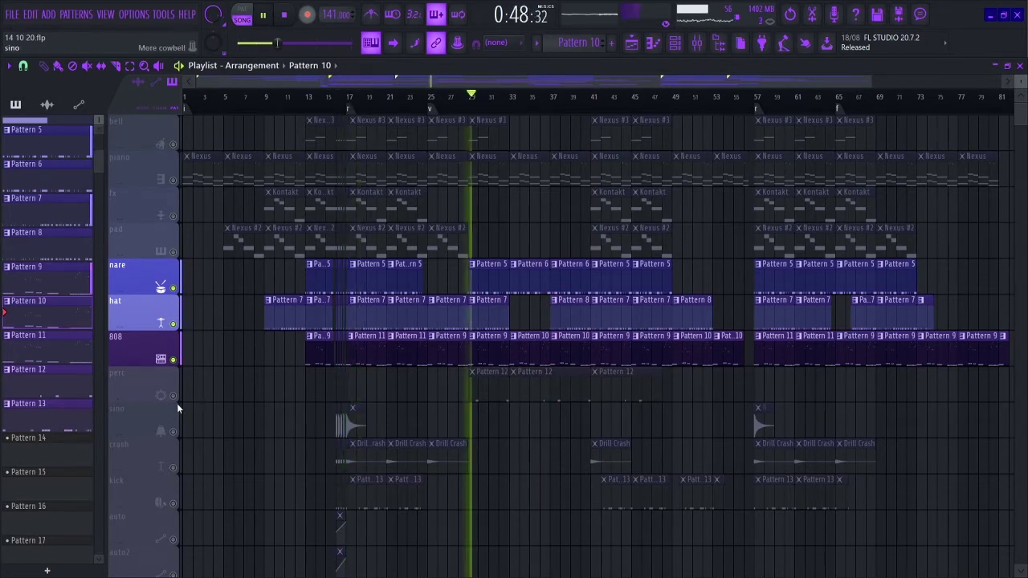
Step: Solo the perc track and examine Pattern 12's Perc 13, OH 3 and Perc 8 notes in the piano roll
click(176, 400)
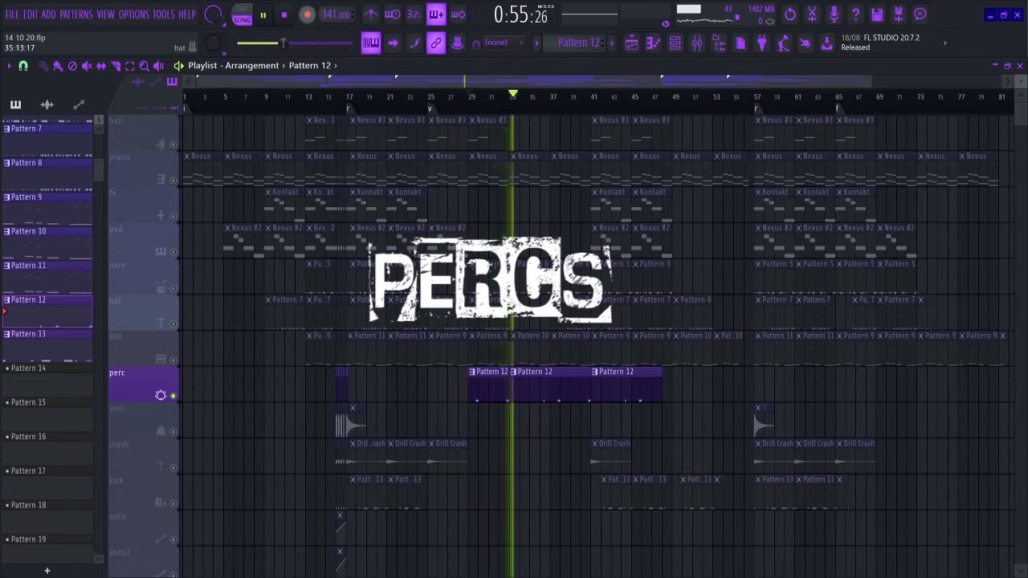
click(675, 43)
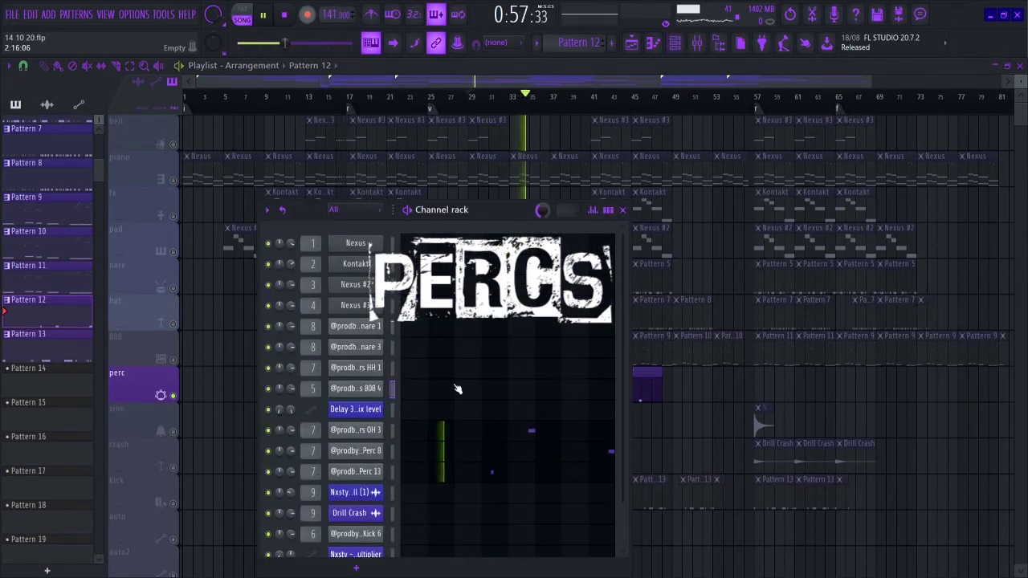
click(426, 469)
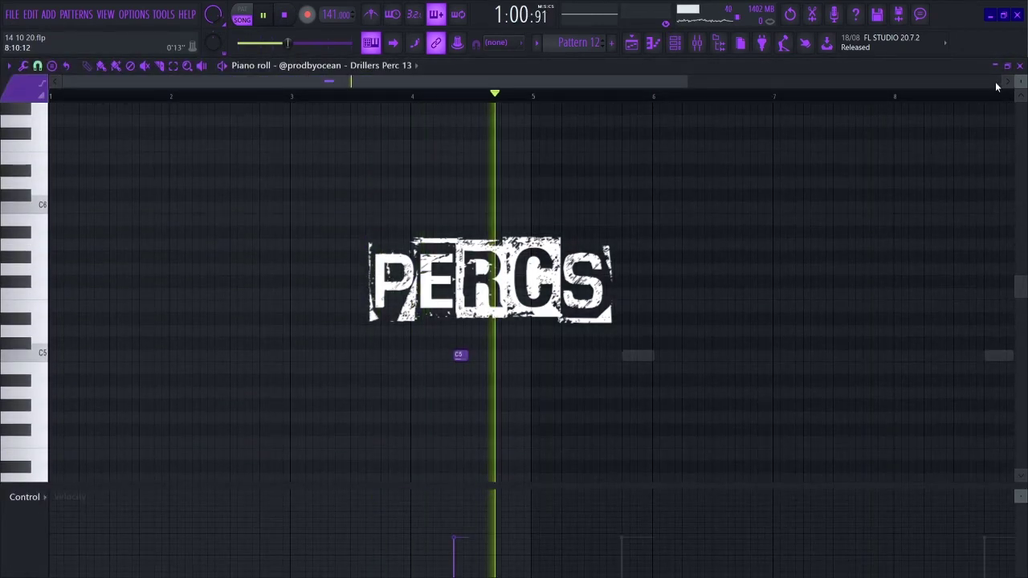
click(1021, 66)
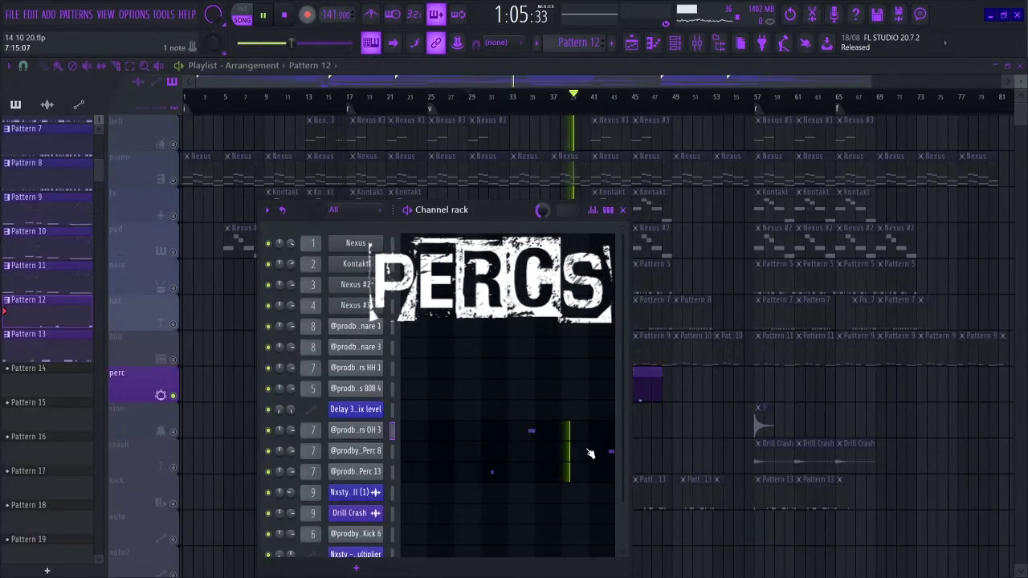
click(589, 453)
drag(541, 82, 598, 102)
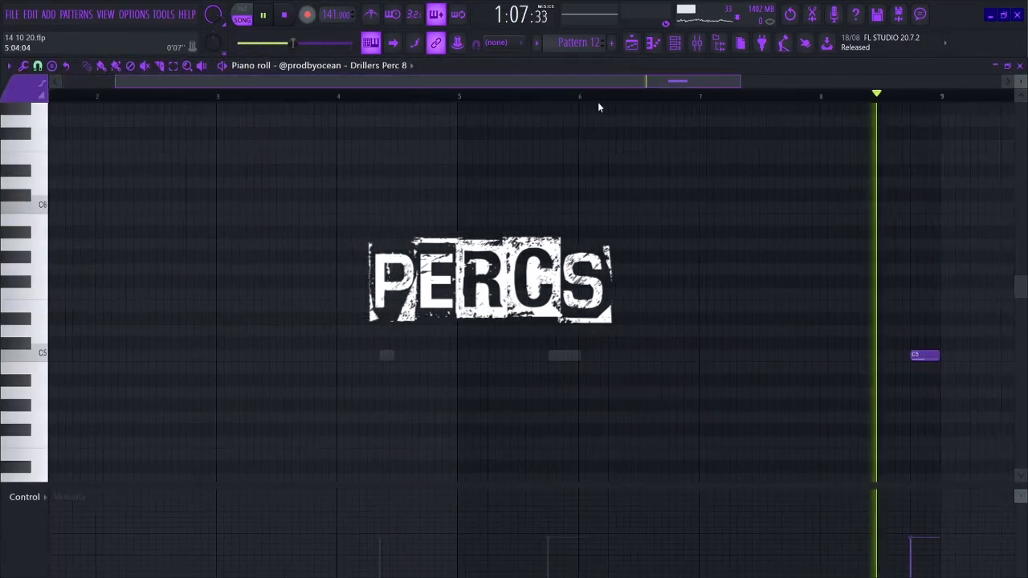
click(1020, 66)
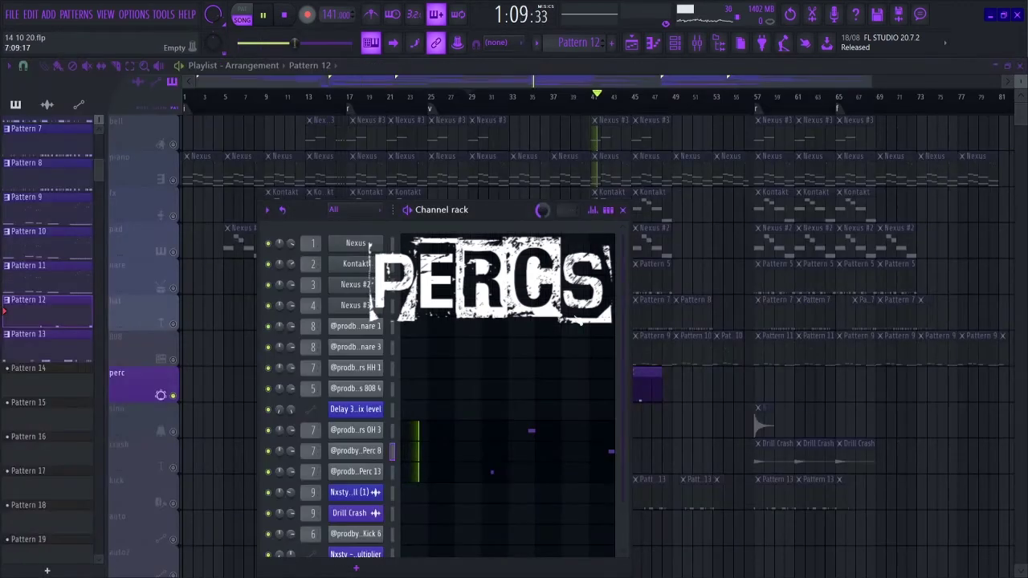
Step: Review the Fruity parametric EQ 2 and Fruity soft clipper on the hat mixer track used by the percs
click(698, 43)
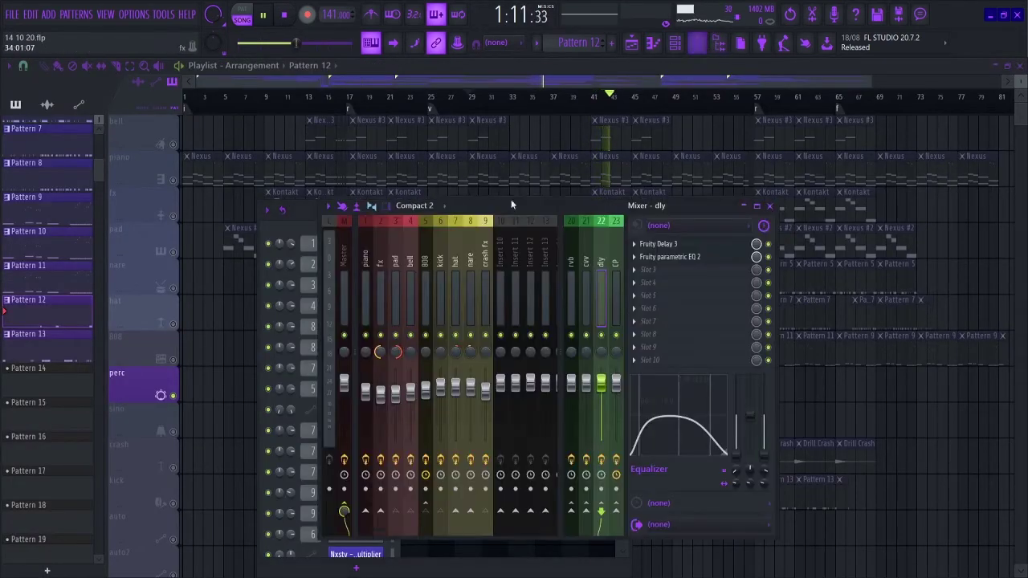
click(454, 268)
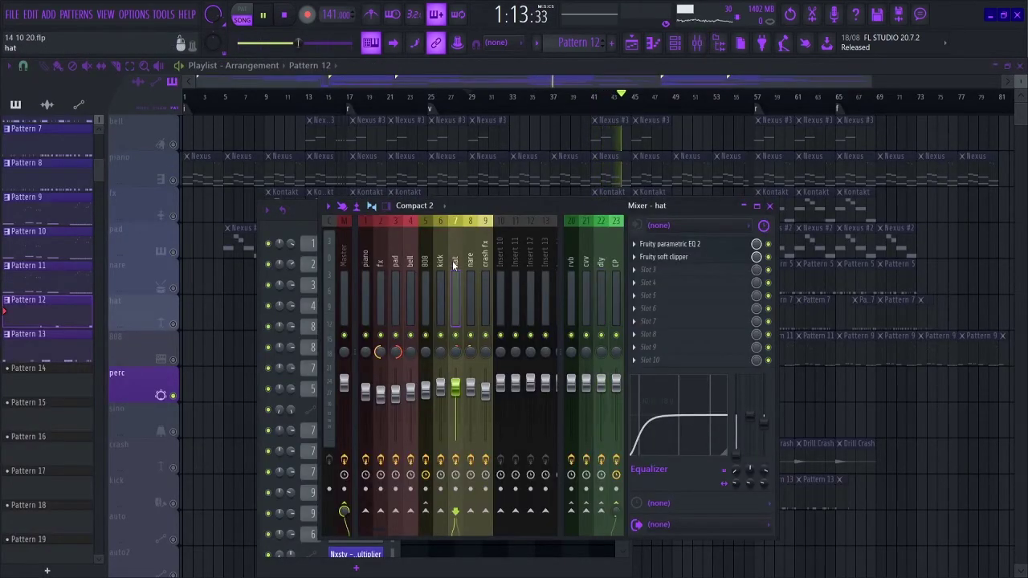
click(693, 245)
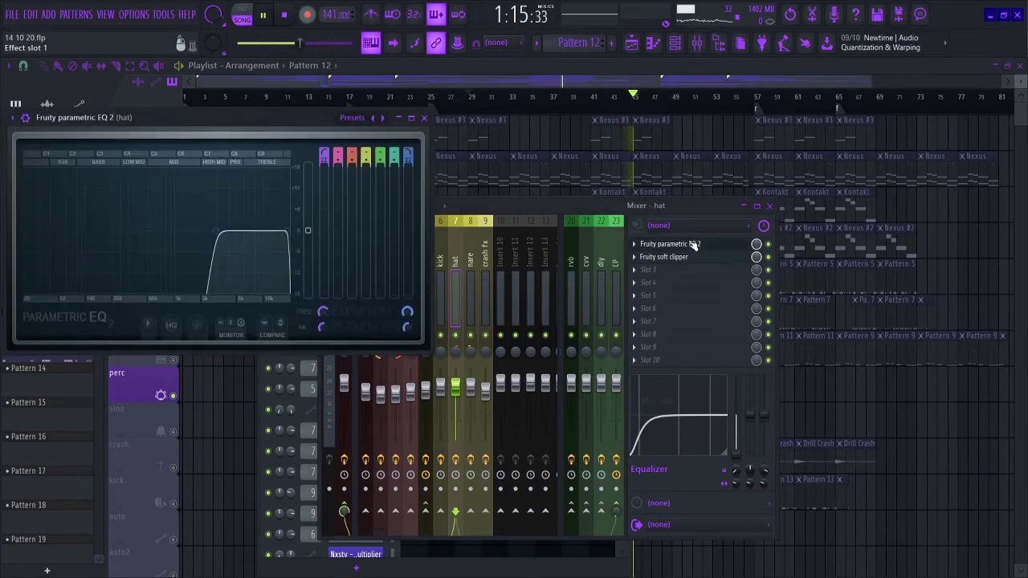
click(692, 246)
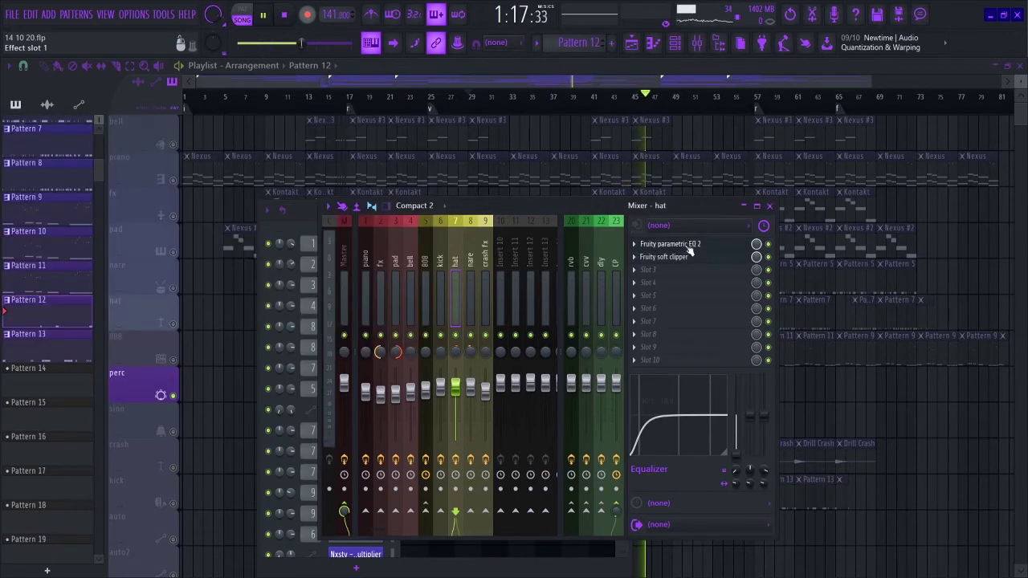
click(681, 257)
click(681, 258)
Step: Review the Fruity Limiter and Fruity parametric EQ 2 on the CP mixer track, then close the mixer and channel rack
click(622, 265)
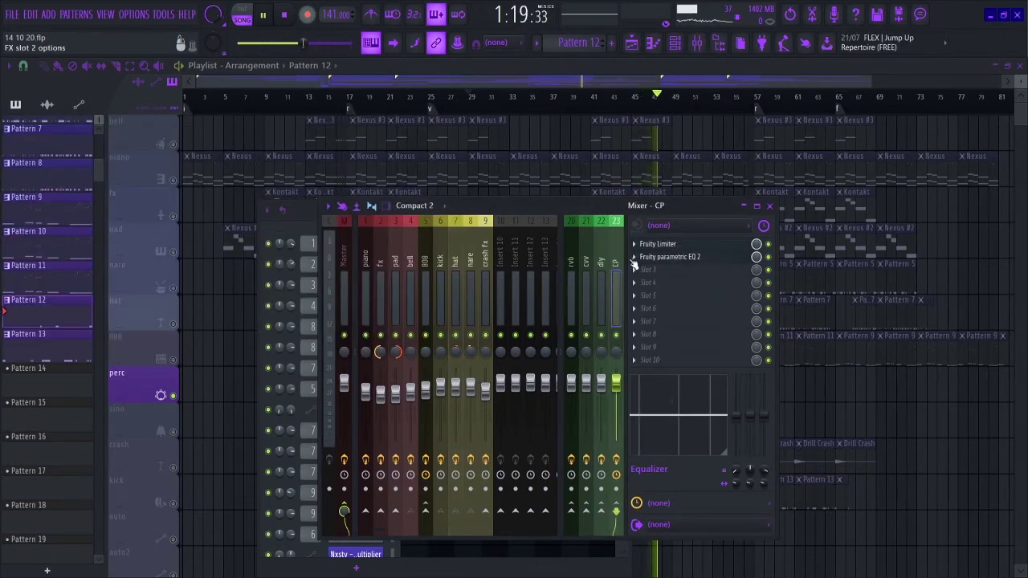
click(658, 244)
click(659, 244)
click(667, 257)
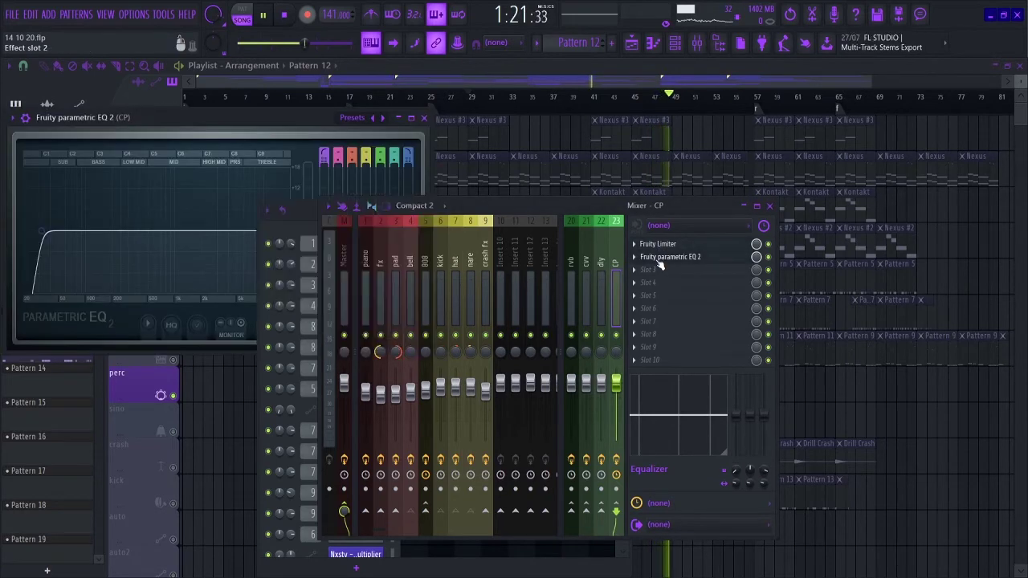
click(667, 257)
click(770, 208)
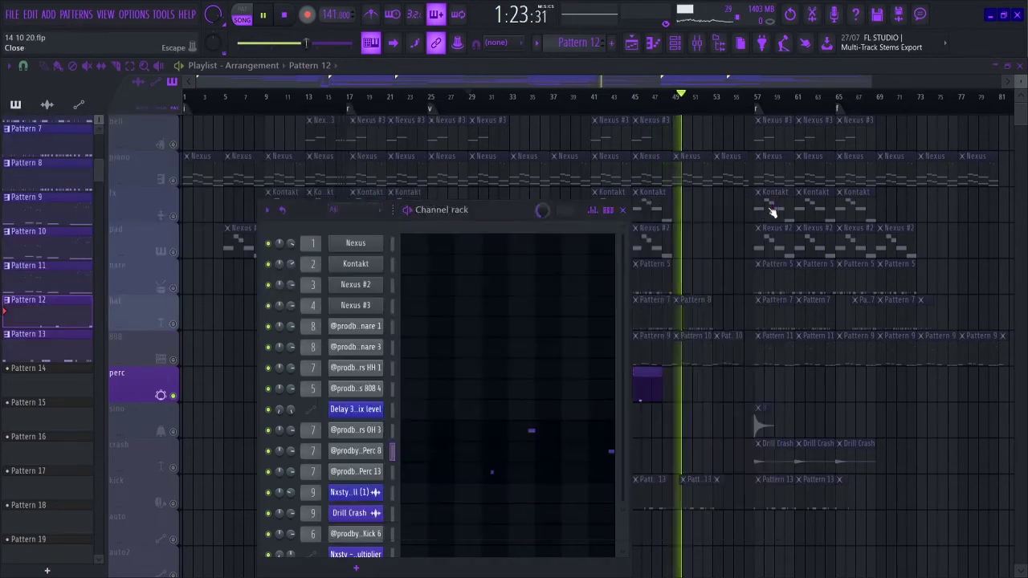
key(F6)
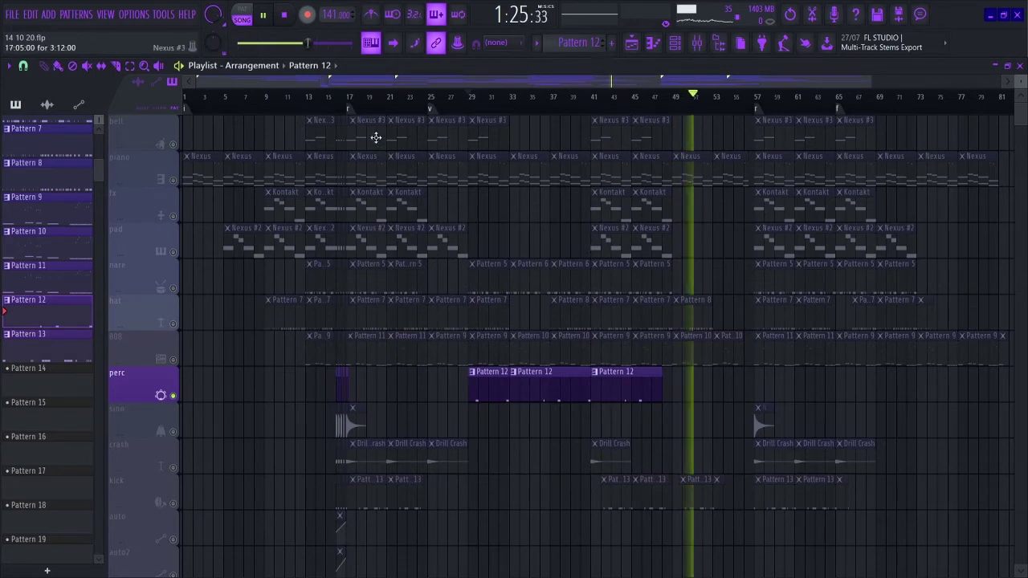
Step: Solo the sino track and play its bell clips from bar 17, with the playlist zoomed in around them
click(347, 97)
scroll(347, 98, up, 2)
click(128, 419)
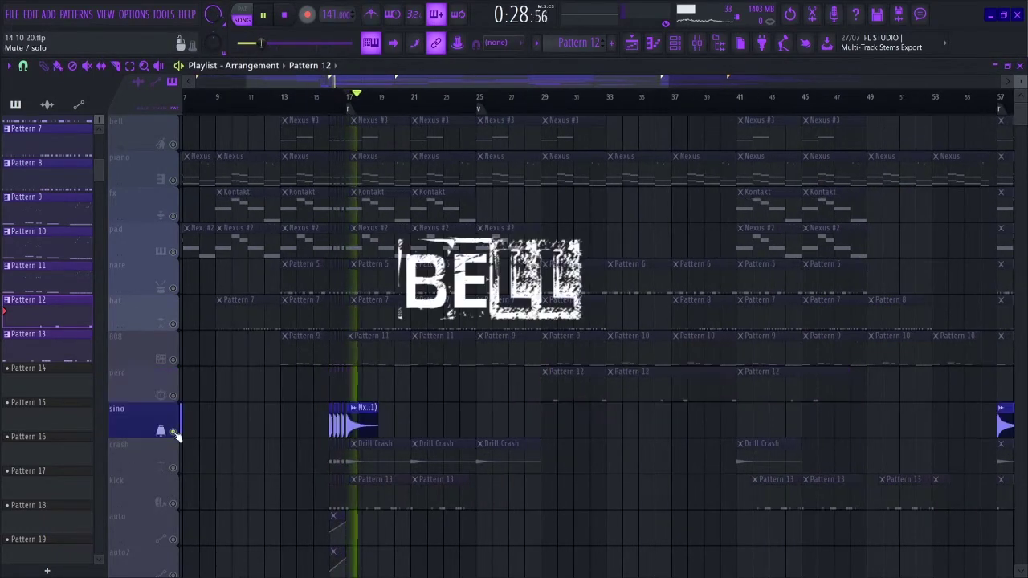
click(347, 97)
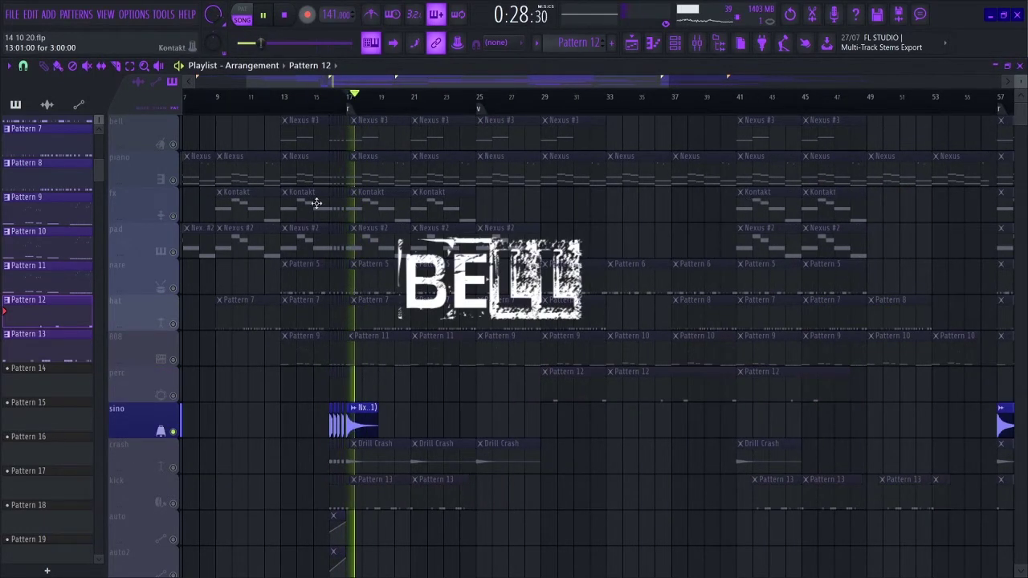
click(348, 97)
scroll(353, 97, up, 2)
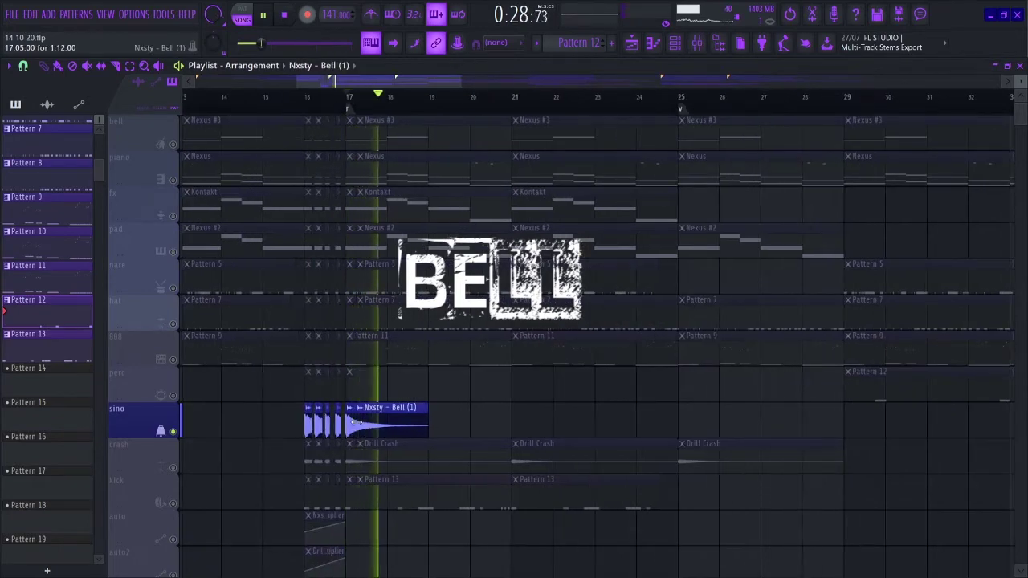
Step: Examine the sample settings of the Nxsty - Bell (1) channel, then close them and the channel rack
click(678, 44)
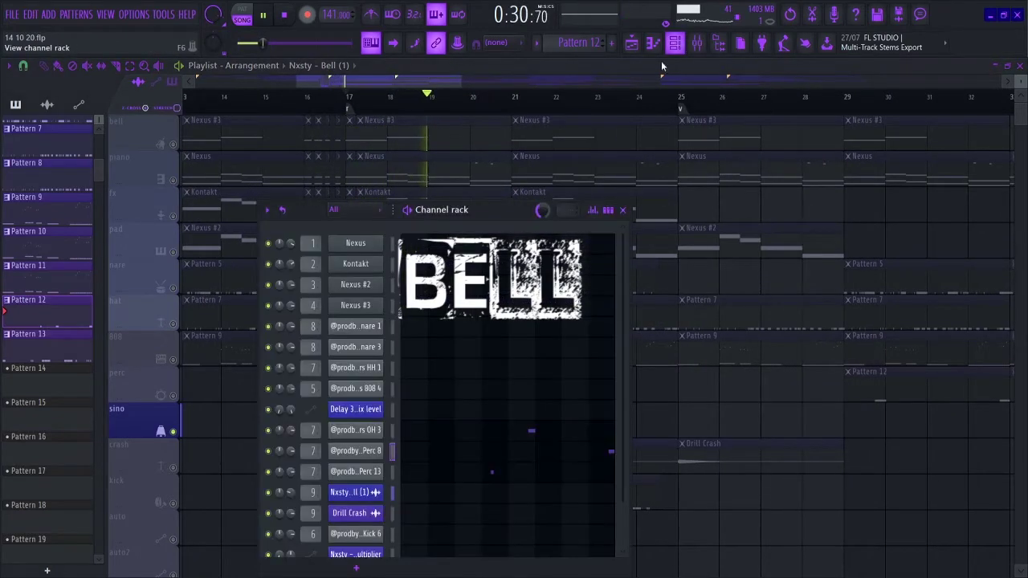
click(372, 496)
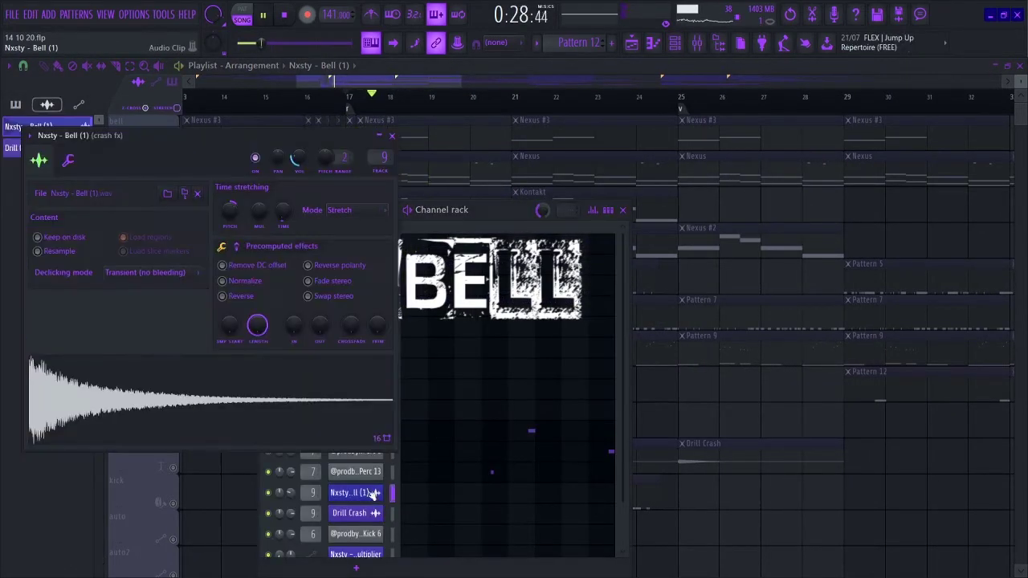
click(392, 136)
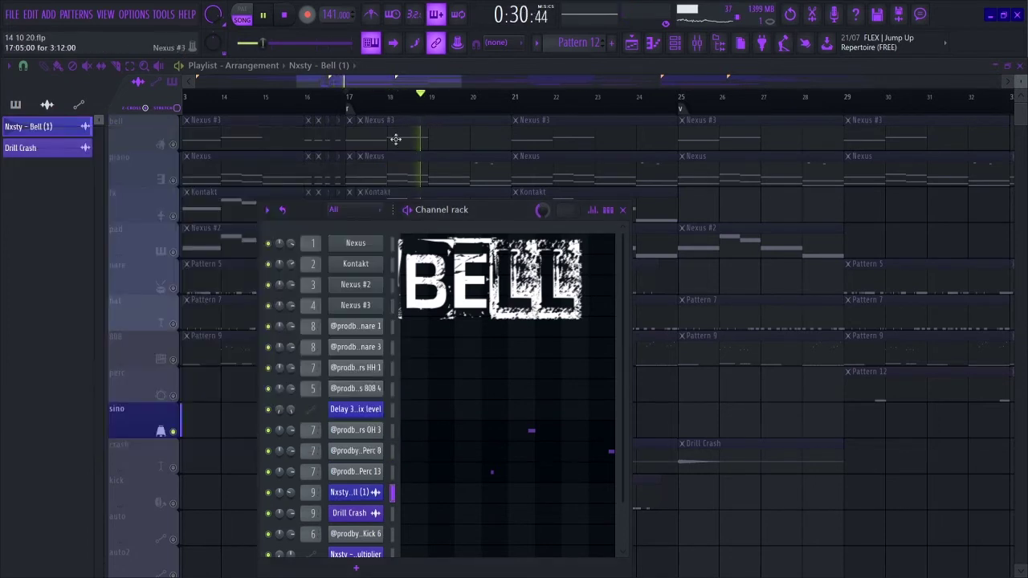
click(676, 45)
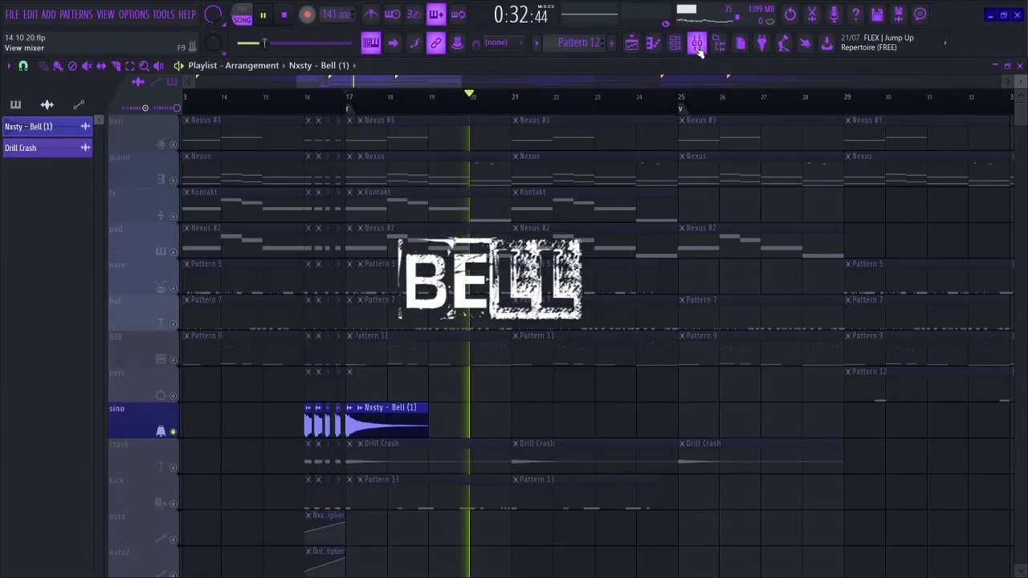
Step: Review the Fruity parametric EQ 2 and Fruity soft clipper on the crash fx mixer track
click(697, 44)
click(682, 246)
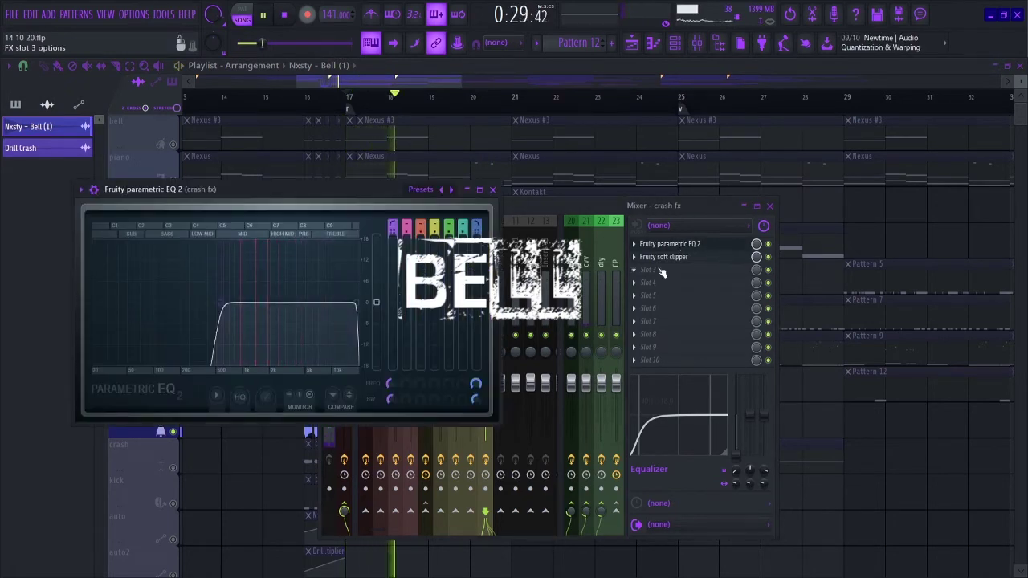
click(636, 209)
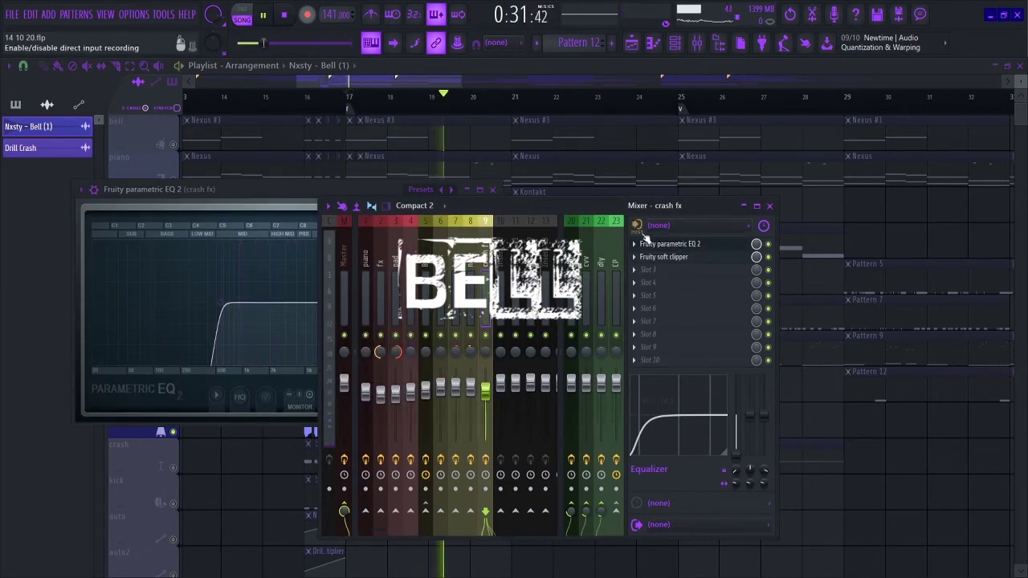
click(655, 266)
click(655, 266)
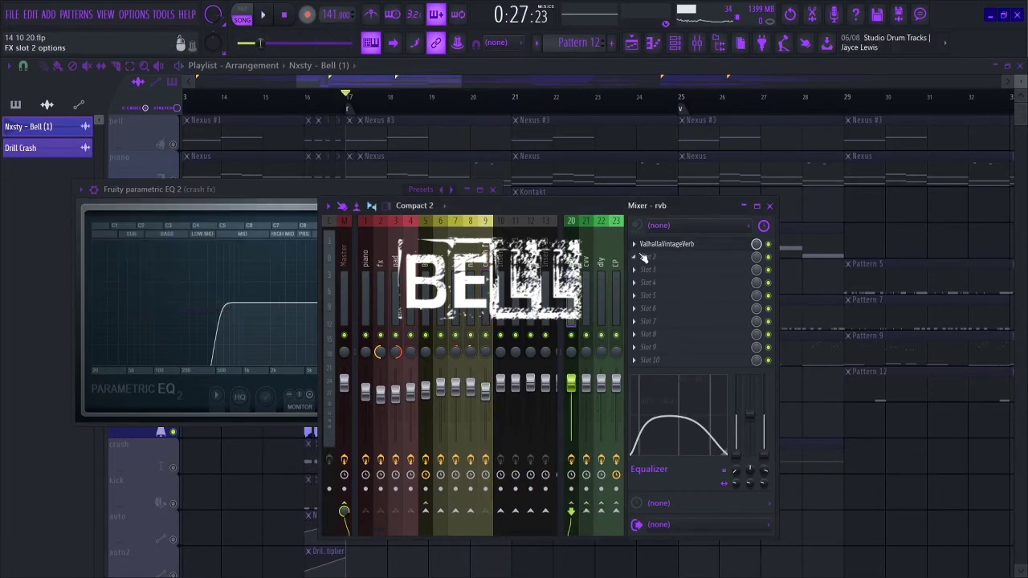
Step: Review the ValhallaVintageVerb on the rvb mixer track and the Fruity Convolver on the cvv track
click(659, 245)
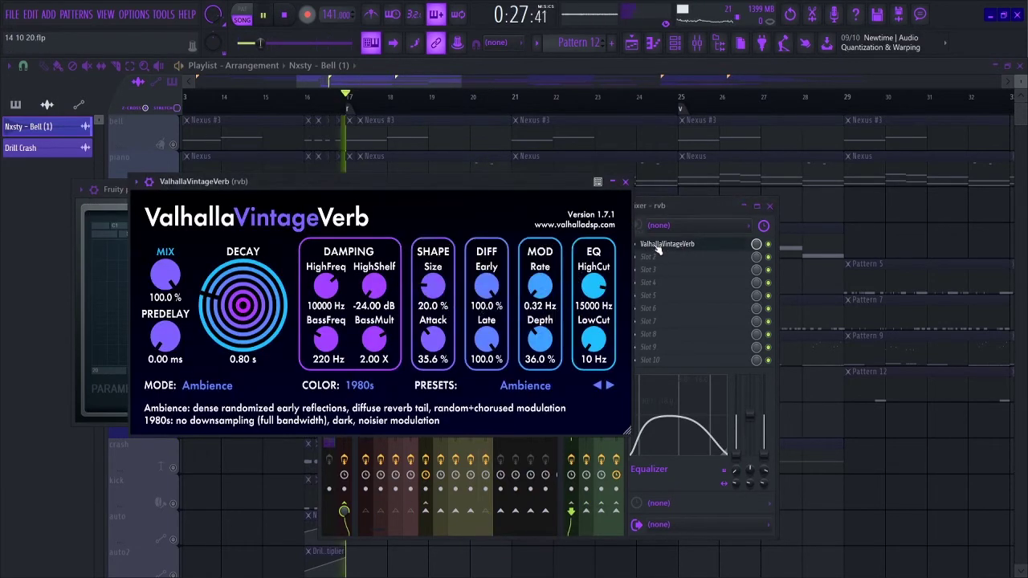
click(658, 245)
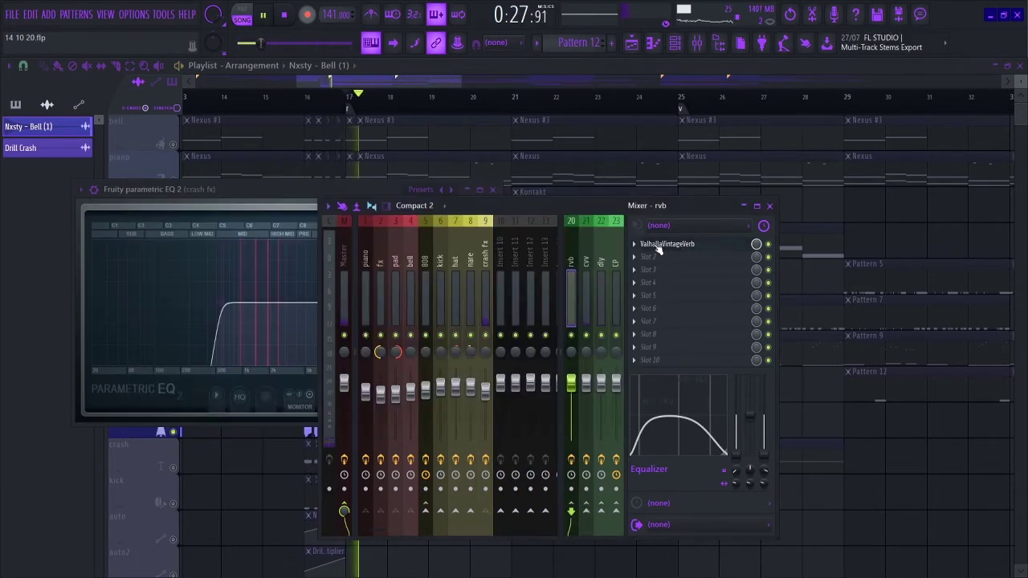
click(586, 281)
click(659, 244)
click(659, 244)
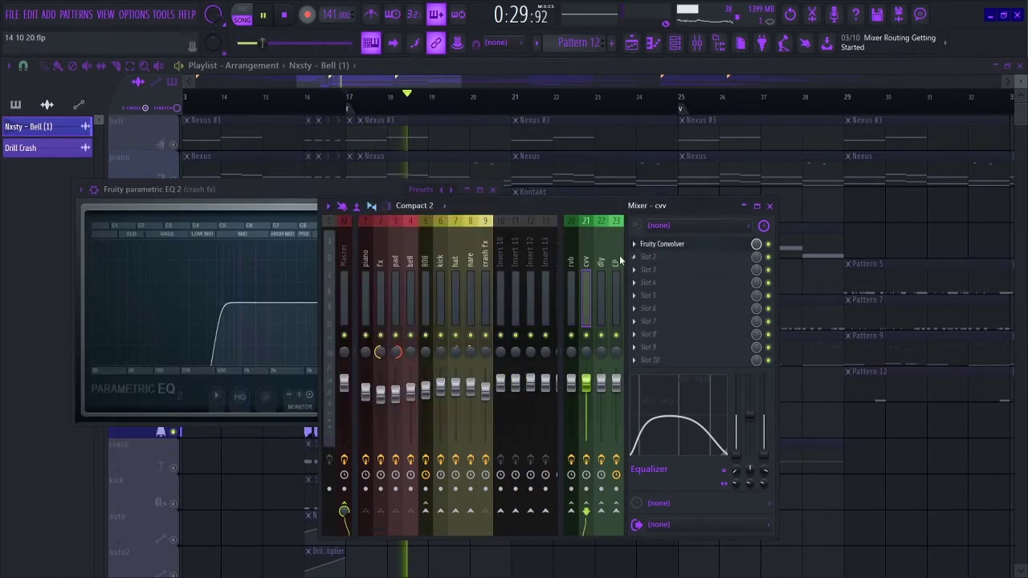
Step: Inspect the dly send's Fruity Delay 3 and Fruity parametric EQ 2, and close the equalizer window of crash fx
click(601, 289)
click(660, 244)
click(660, 244)
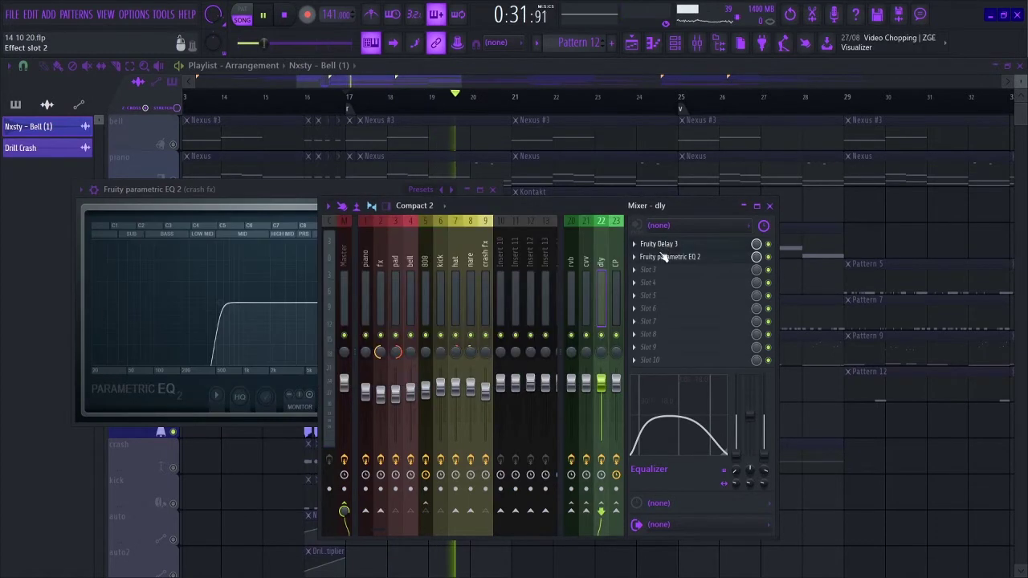
click(665, 257)
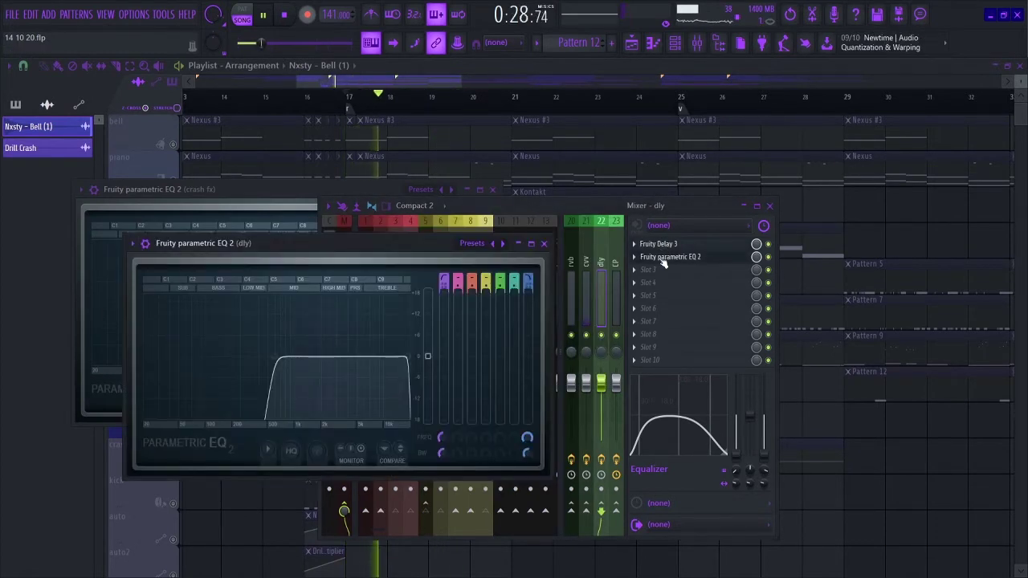
click(660, 258)
click(492, 191)
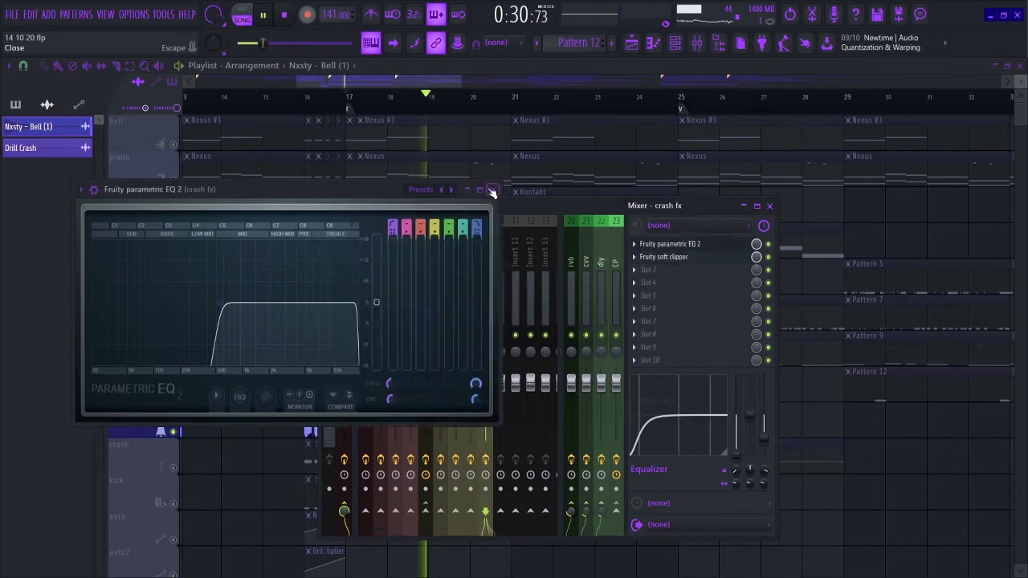
Step: Close the mixer, solo the crash track in the playlist and play it from bar 17
key(F9)
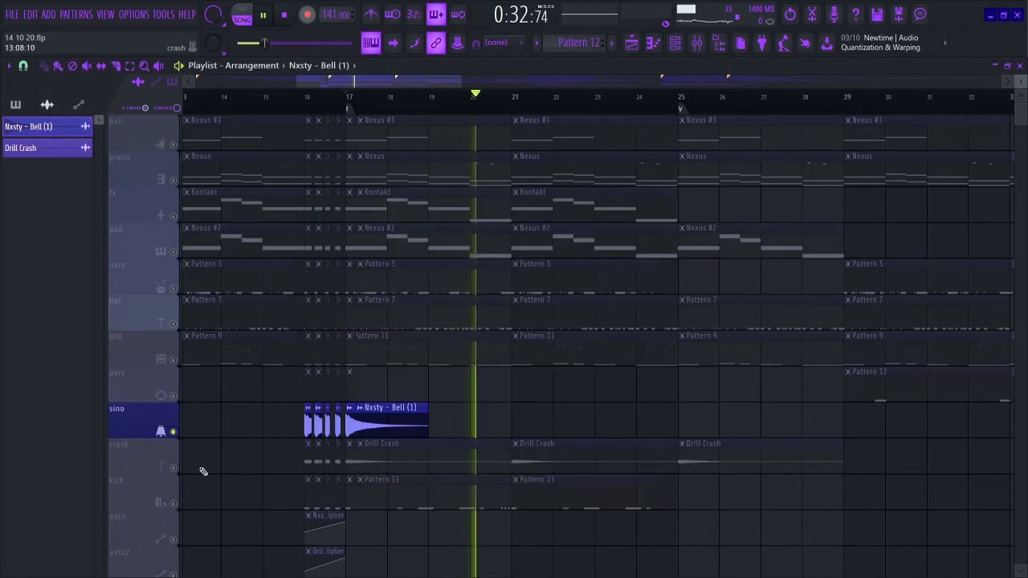
click(175, 470)
click(348, 99)
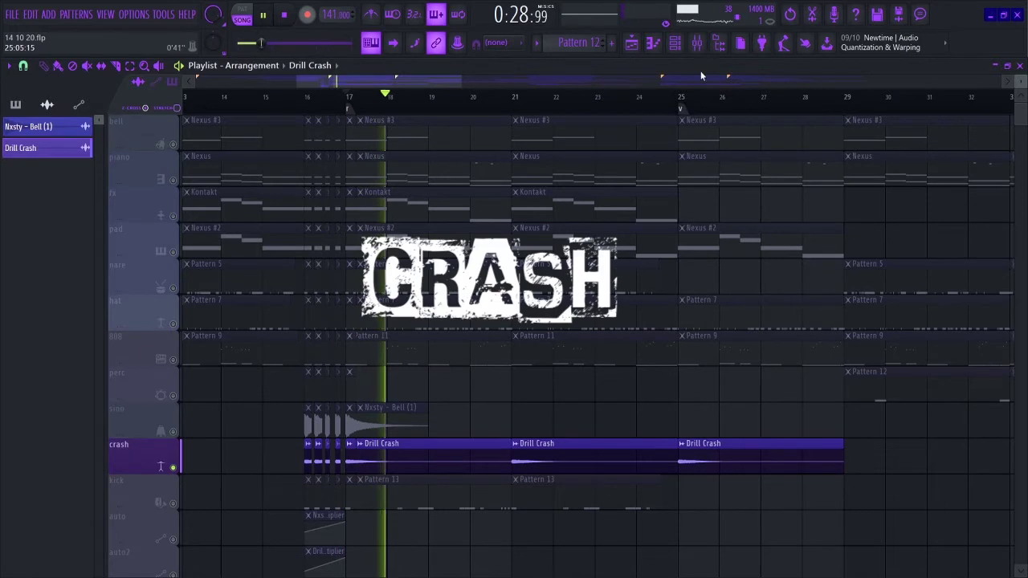
Step: Examine the sample settings of the Drill Crash channel during playback, then close them
double_click(434, 453)
key(space)
key(space)
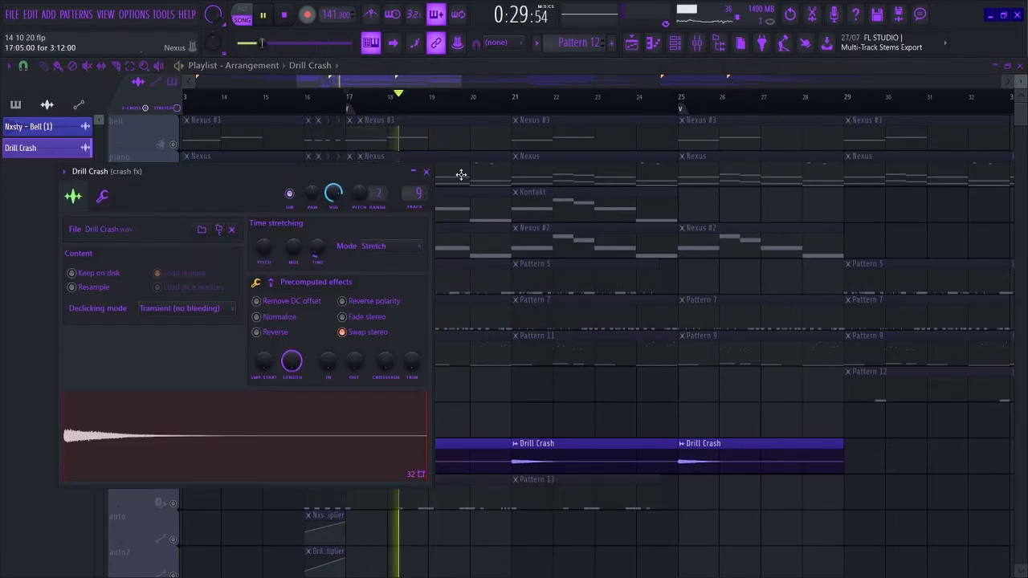
click(427, 172)
Step: Review the Fruity parametric EQ 2 and Fruity soft clipper on the crash fx mixer track while the crash plays
click(698, 44)
key(space)
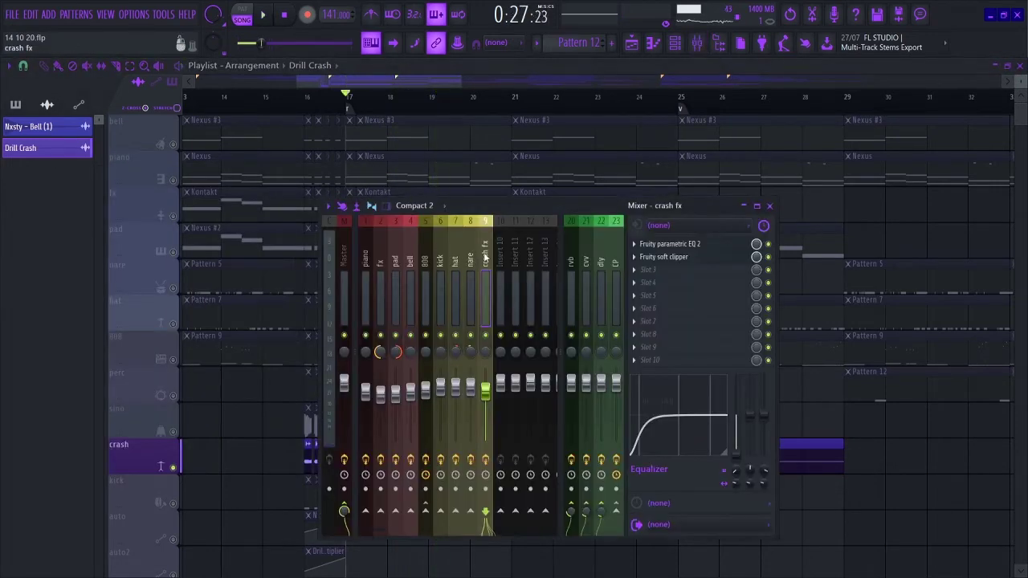
click(654, 249)
click(654, 245)
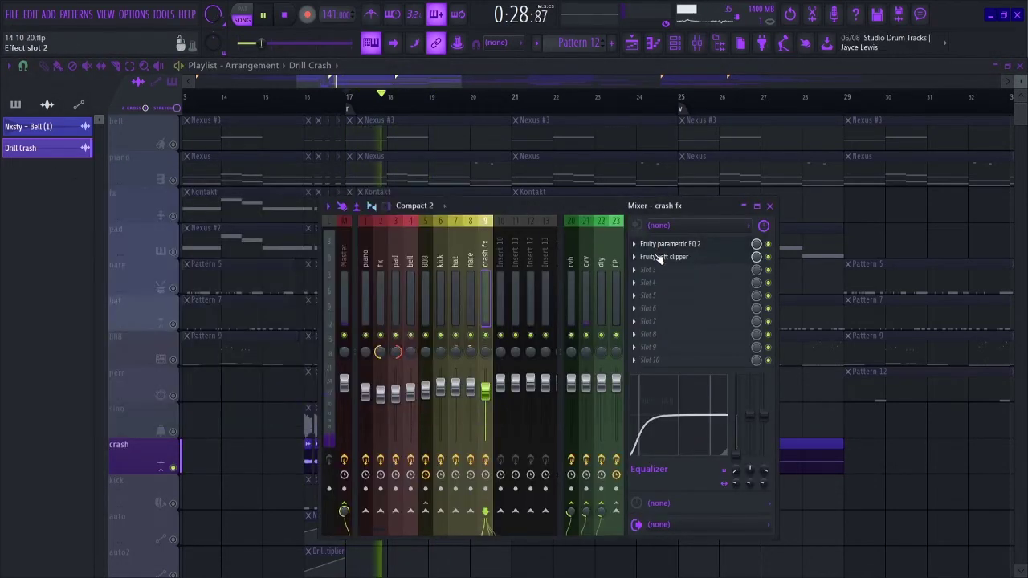
click(659, 256)
click(659, 256)
Step: Inspect the Fruity parametric EQ 2 on the dly send while replaying the crash from bar 17, then close it
click(598, 286)
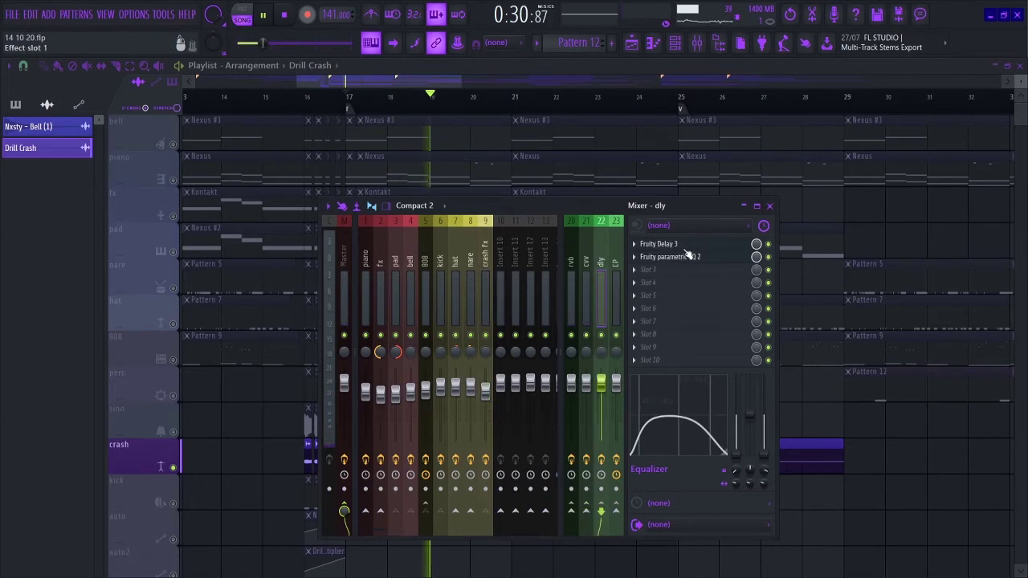
key(space)
click(680, 259)
key(space)
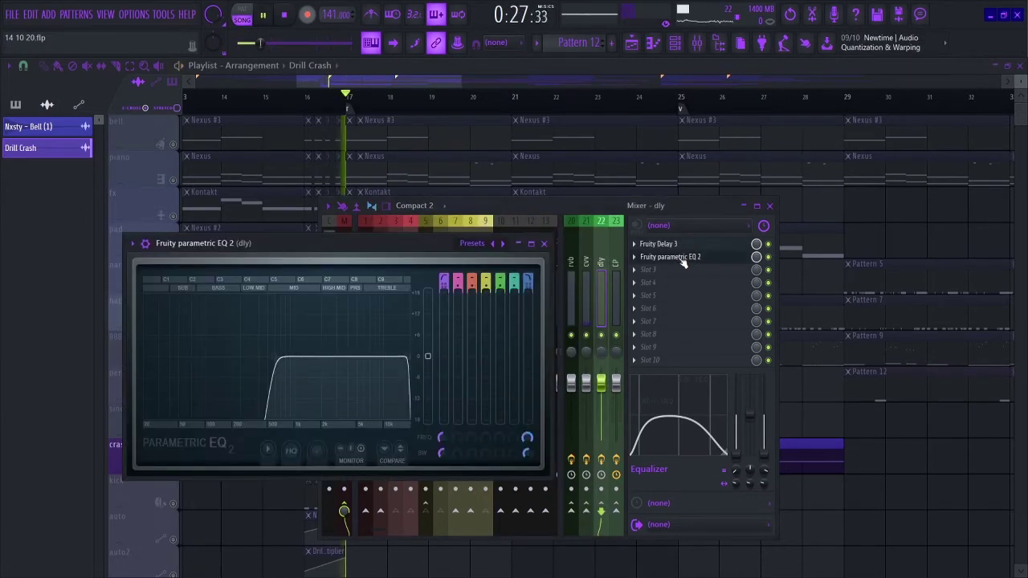
click(681, 260)
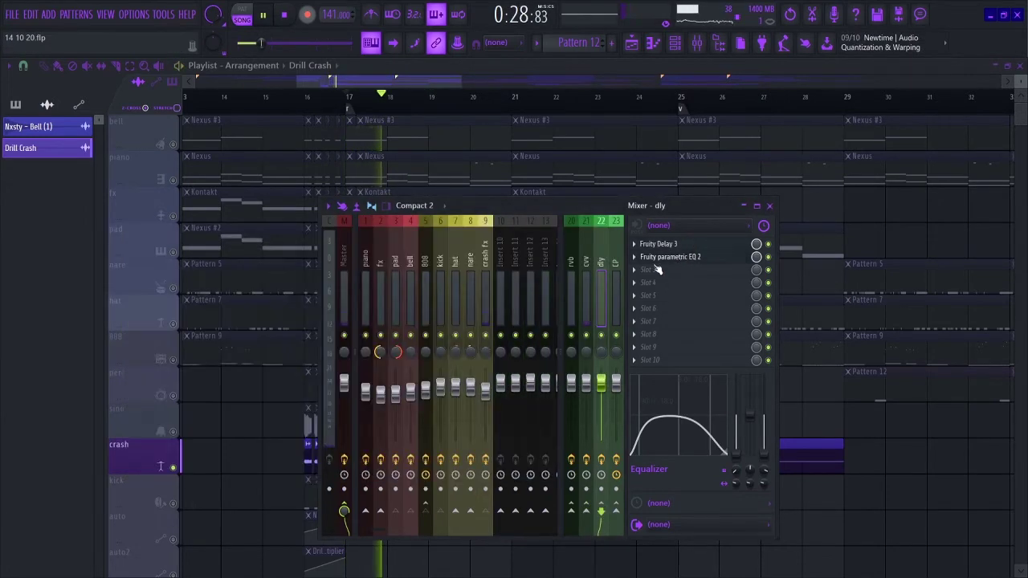
Step: Review the first effect on the cvv mixer track, then show the effect chain of the rvb track
click(586, 261)
click(666, 246)
click(667, 247)
click(574, 260)
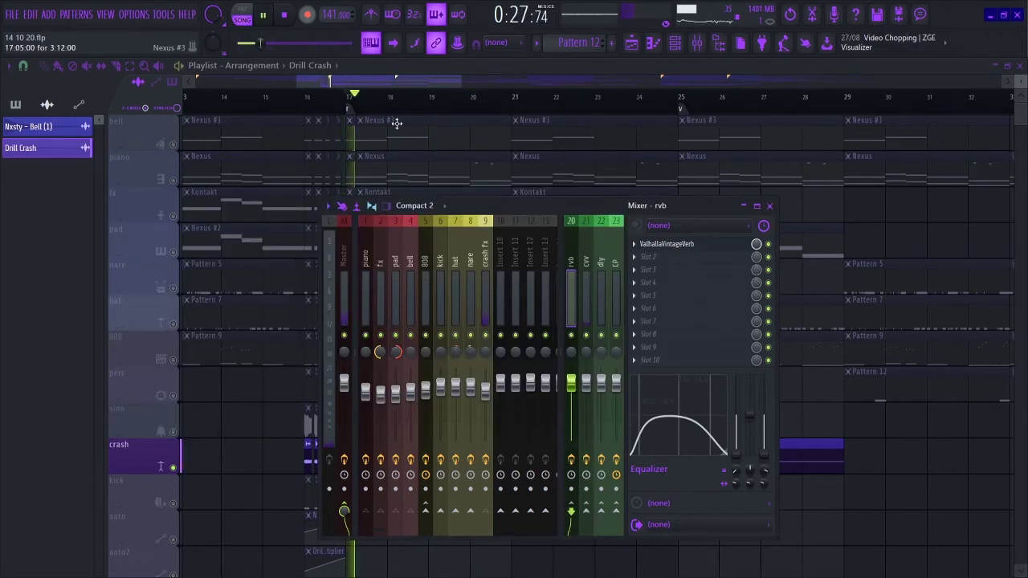
Step: Close the mixer, solo the kick track and select bars 17 to 25 for looped playback
key(F9)
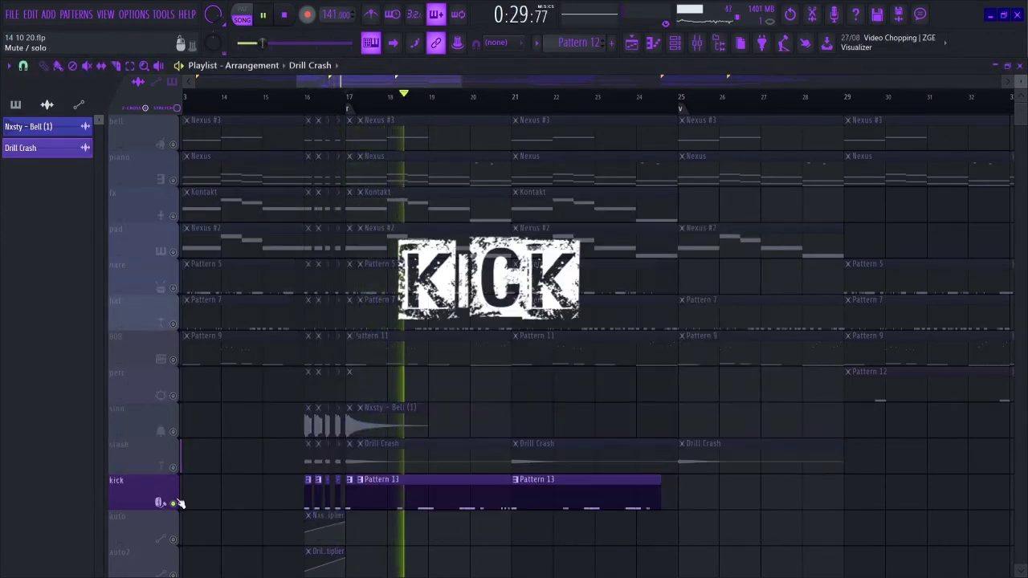
click(350, 97)
drag(351, 97, 675, 100)
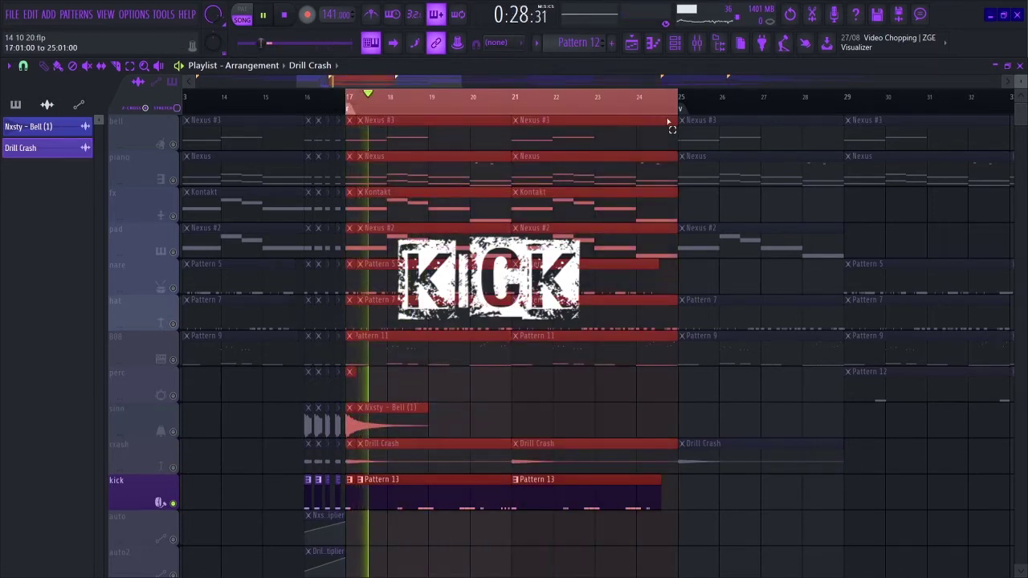
Step: Examine the Drillers Kick 6 notes of Pattern 13 in the piano roll, then close it
click(676, 43)
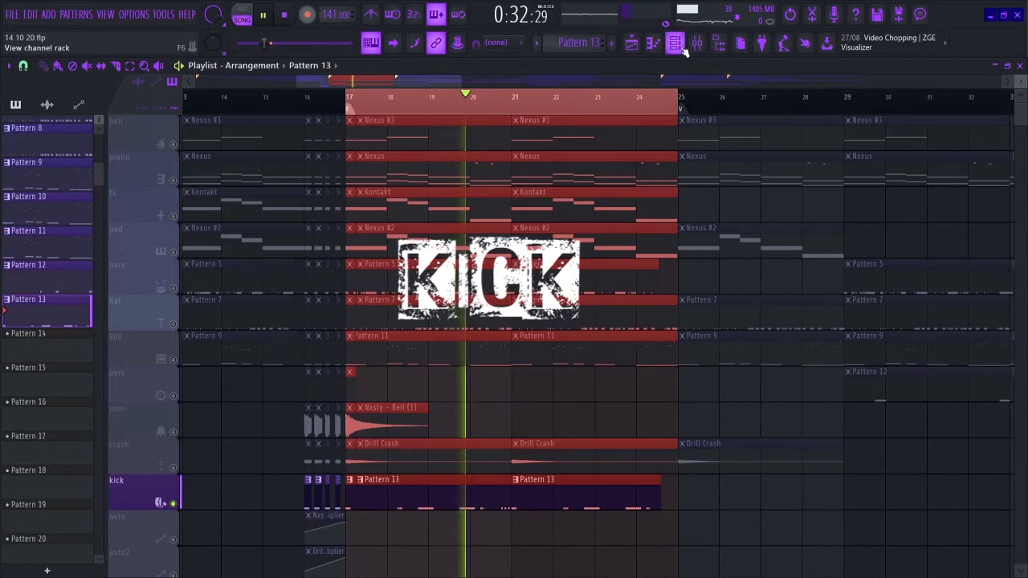
key(F6)
click(442, 533)
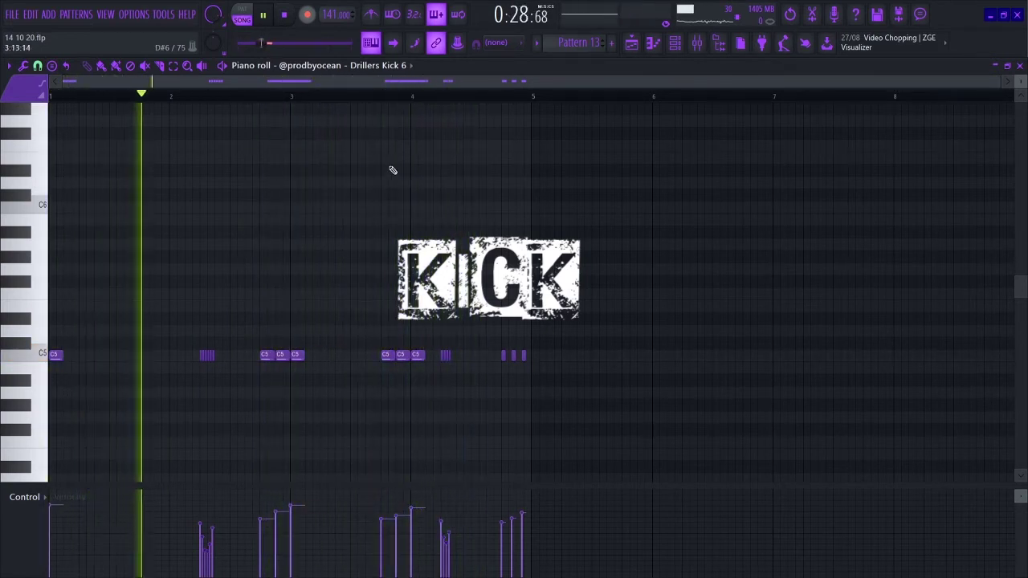
click(1020, 65)
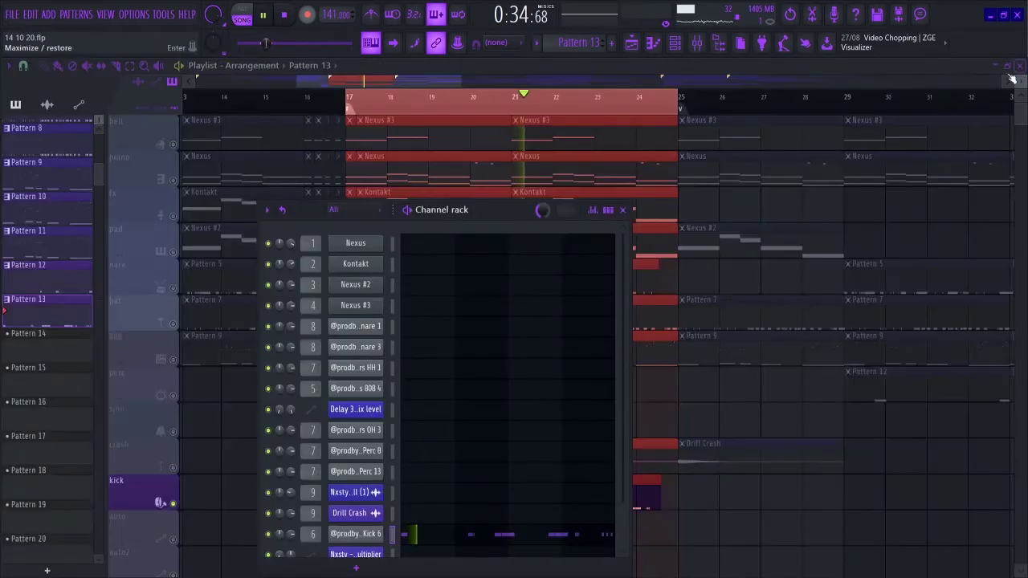
Step: Maximize the mixer and inspect the Fruity parametric EQ 2 and Fruity soft clipper on the kick track
key(F9)
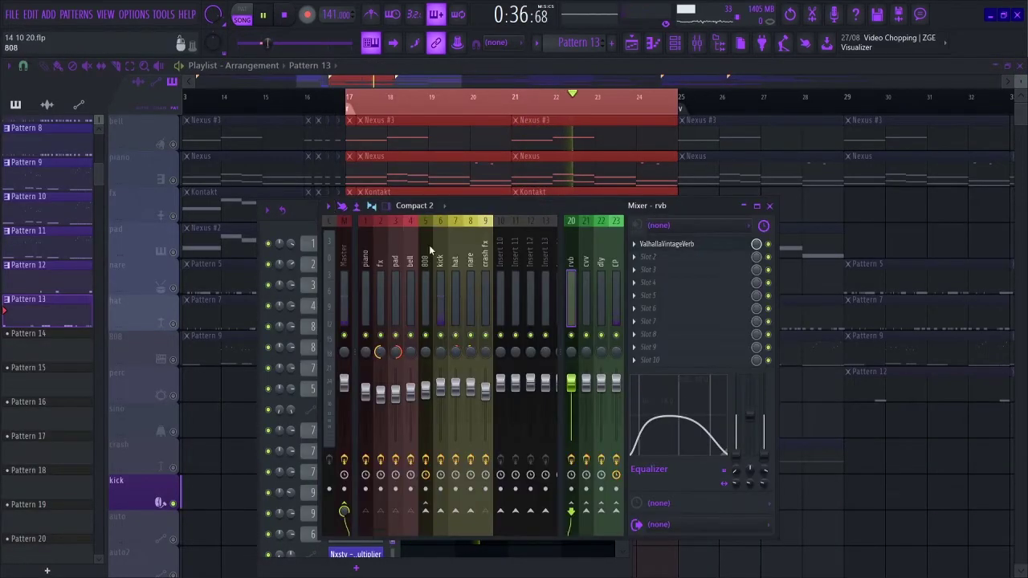
double_click(482, 208)
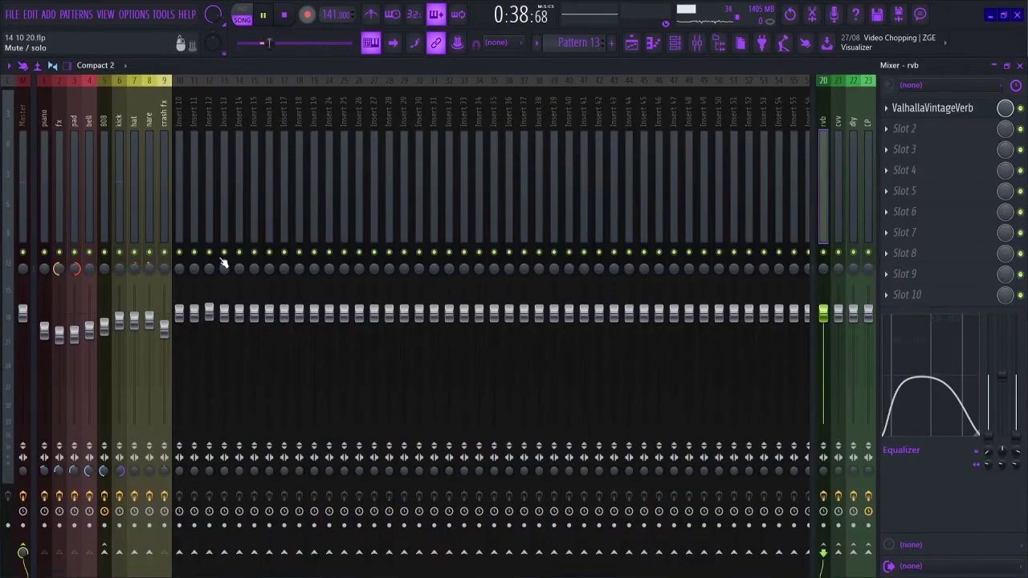
click(121, 158)
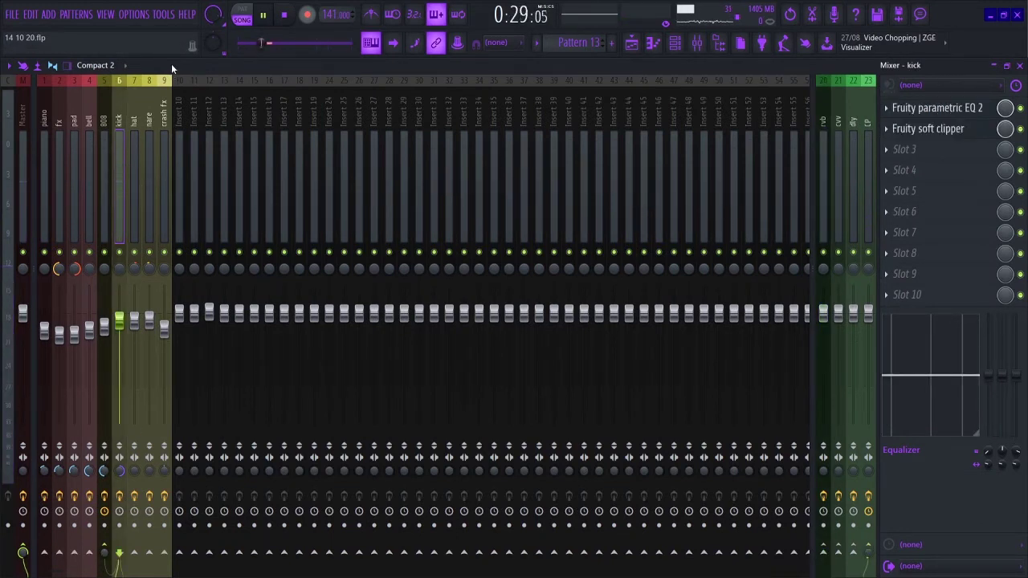
click(933, 113)
click(932, 112)
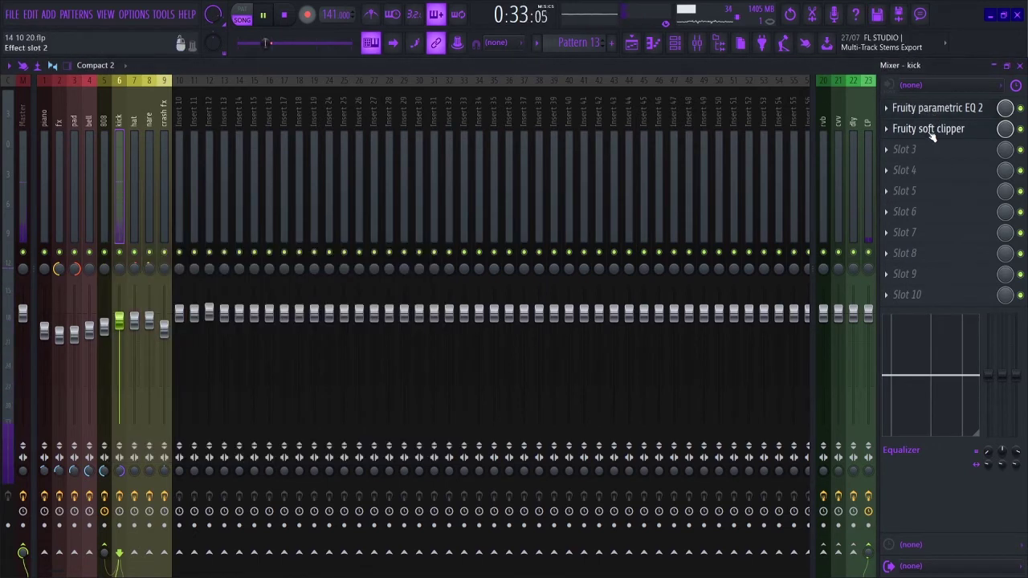
click(932, 133)
click(933, 135)
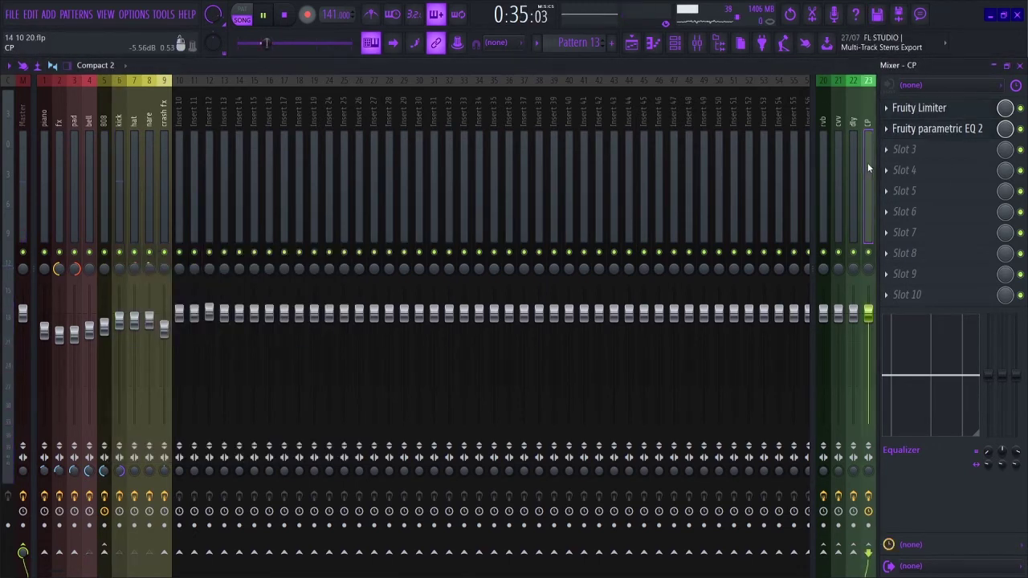
Step: Inspect the Fruity Limiter and Fruity parametric EQ 2 on the CP send, then close the mixer and channel rack
click(934, 112)
click(934, 113)
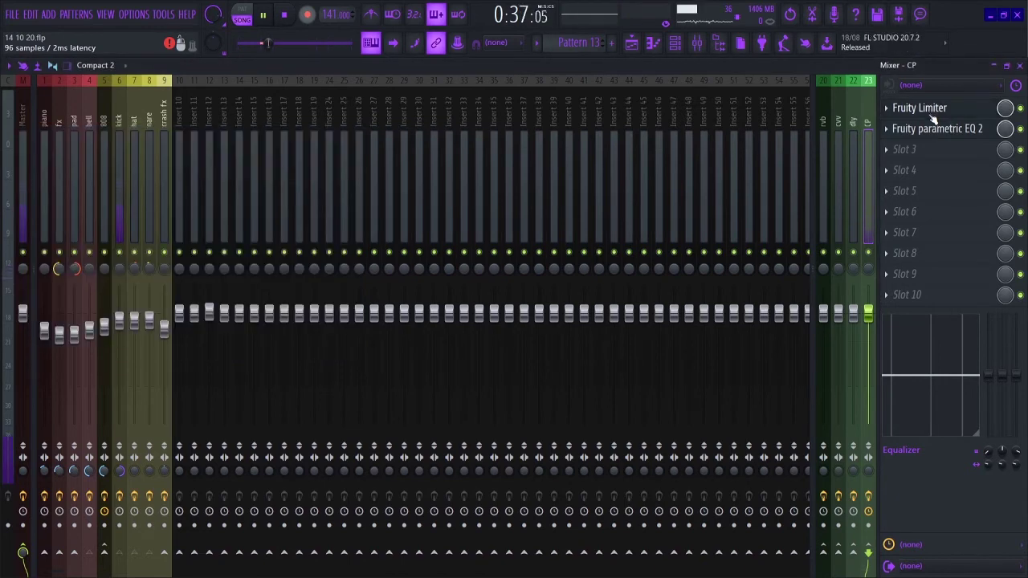
click(931, 133)
click(931, 133)
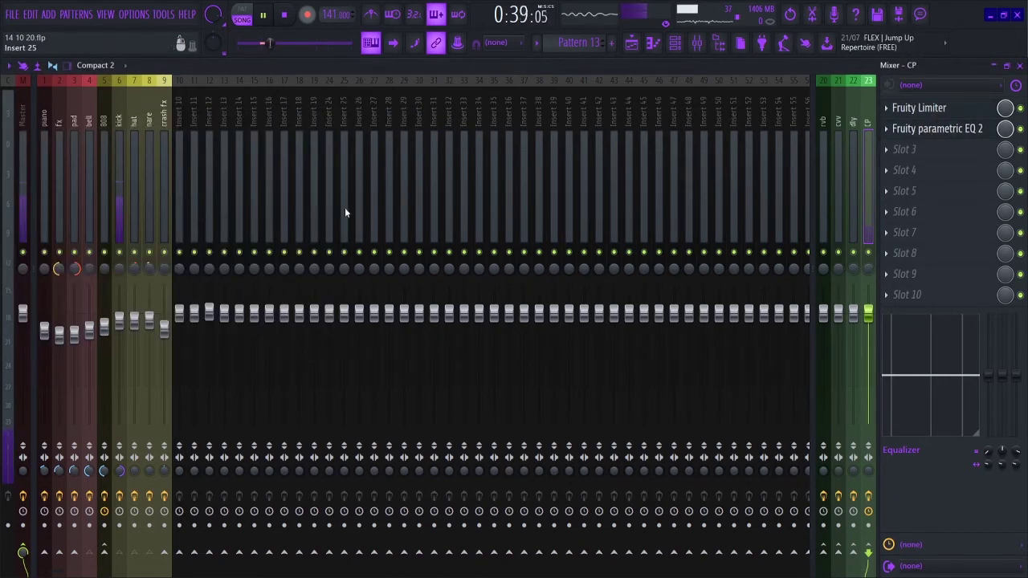
click(1018, 67)
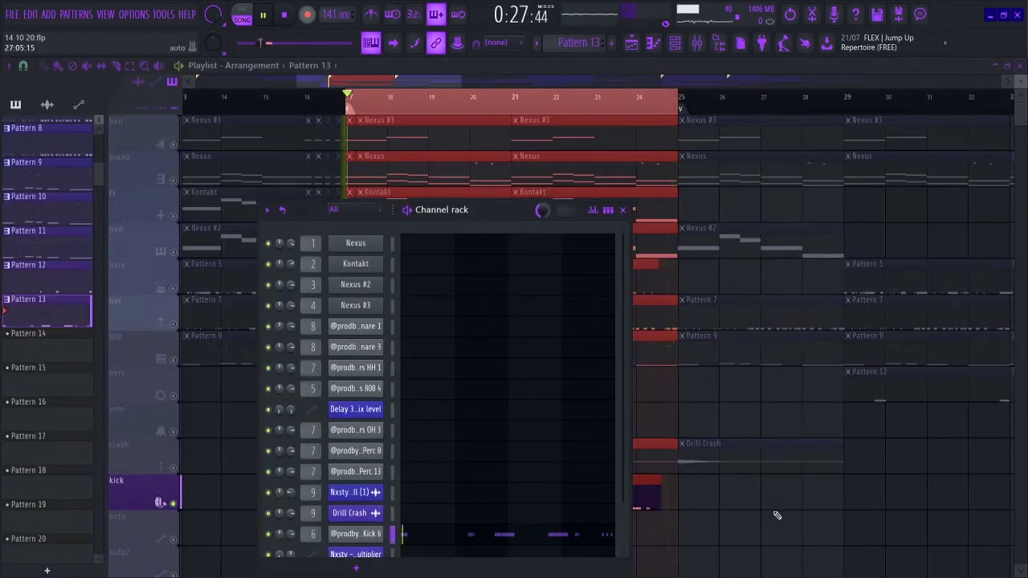
key(F6)
Step: Unmute the crash, sino, 808, hat and nare tracks so they play together with the kick
click(179, 450)
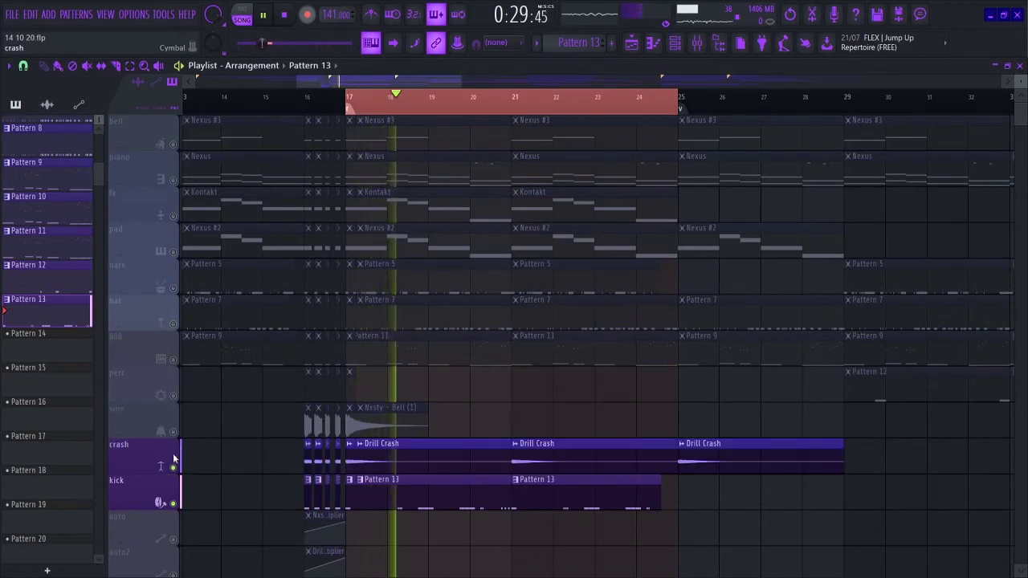
click(180, 426)
click(181, 362)
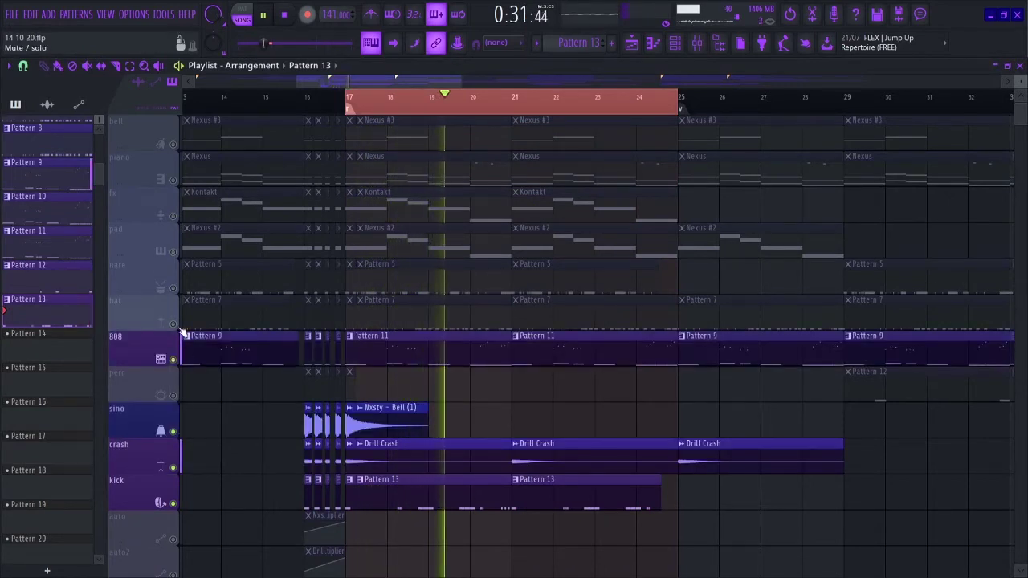
click(179, 324)
click(180, 286)
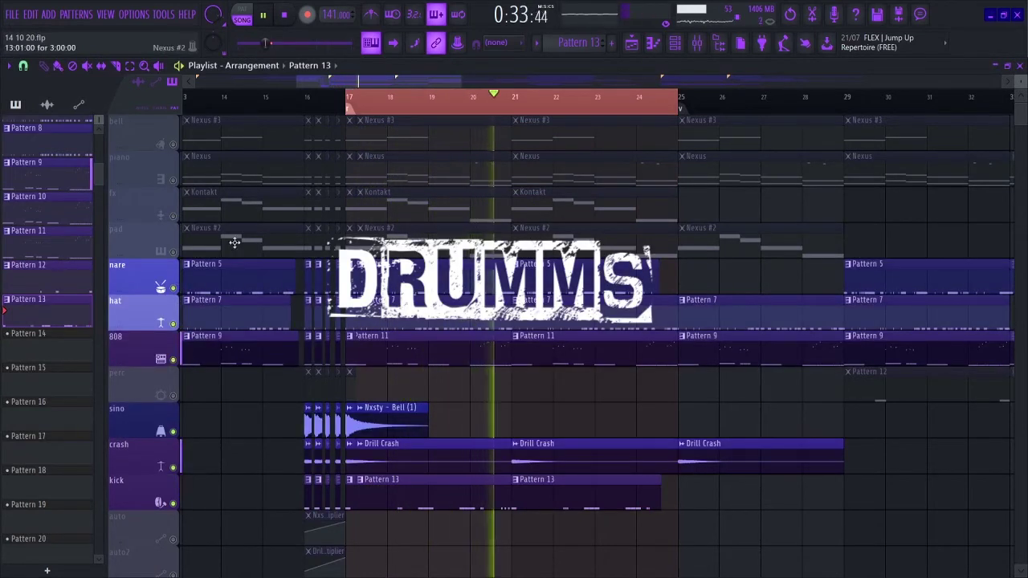
Step: Unmute the perc track as well and play the full drums from bar 29 without the loop selection
scroll(353, 98, down, 1)
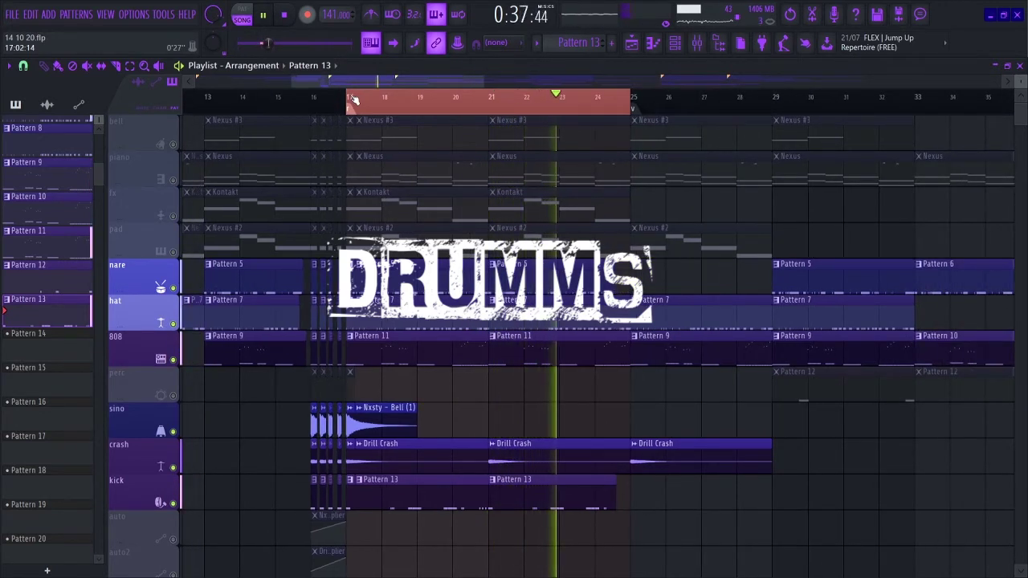
scroll(368, 100, down, 2)
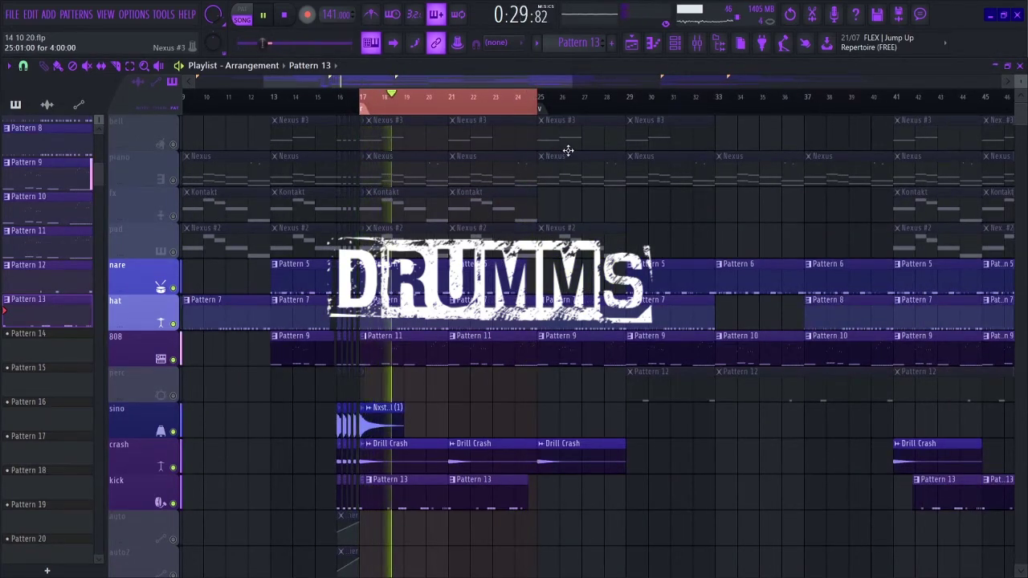
click(175, 396)
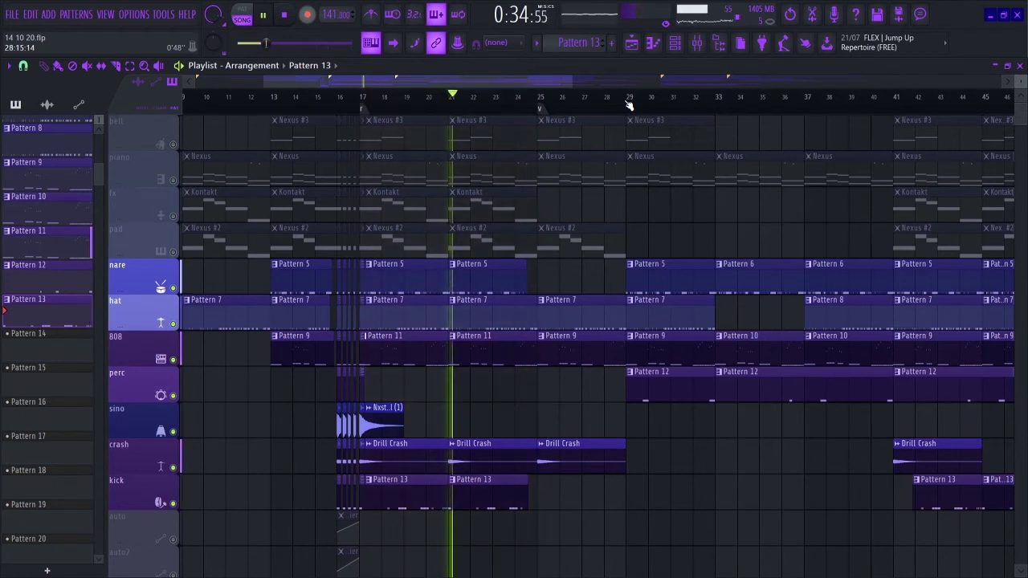
click(629, 102)
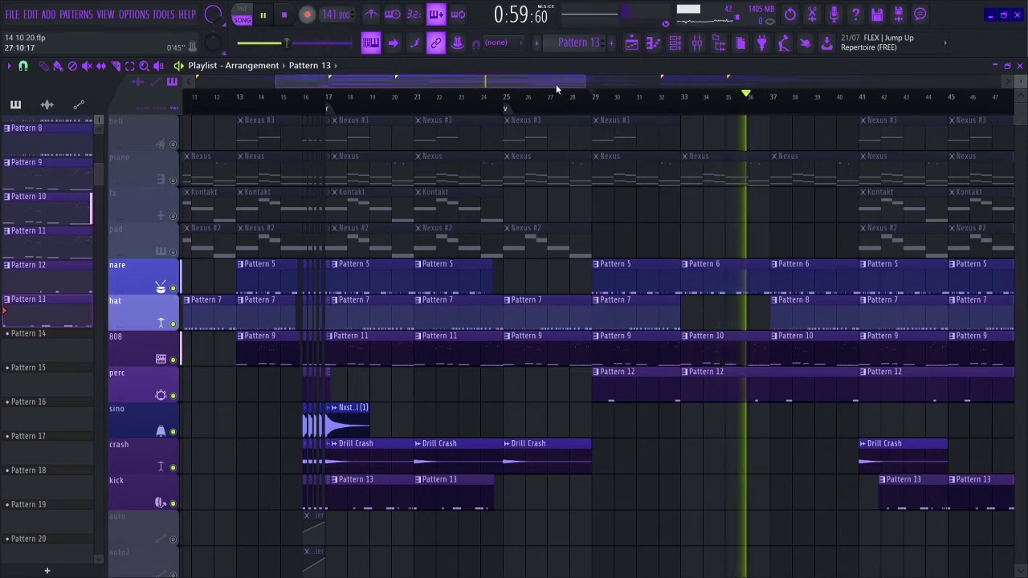
Step: Restart playback shortly before bar 15 and unmute all playlist tracks by toggling the kick track's solo
drag(556, 83, 571, 90)
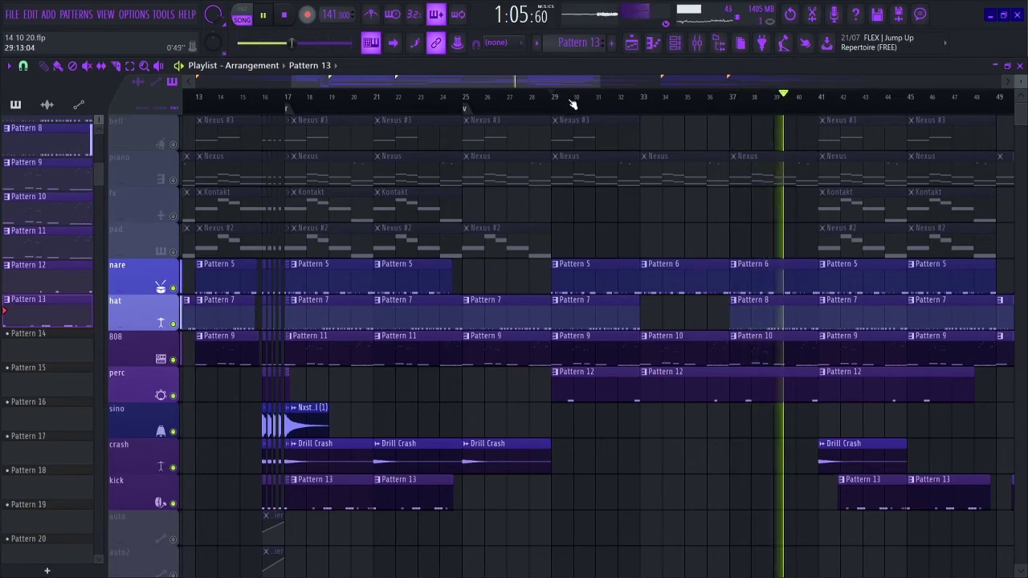
scroll(573, 103, down, 1)
scroll(573, 103, down, 2)
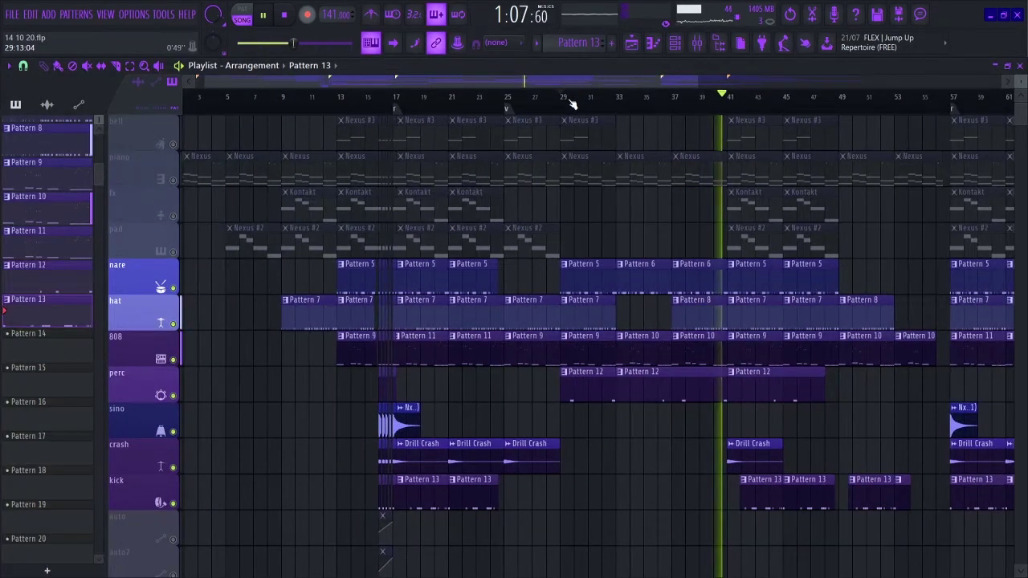
click(362, 103)
right_click(172, 503)
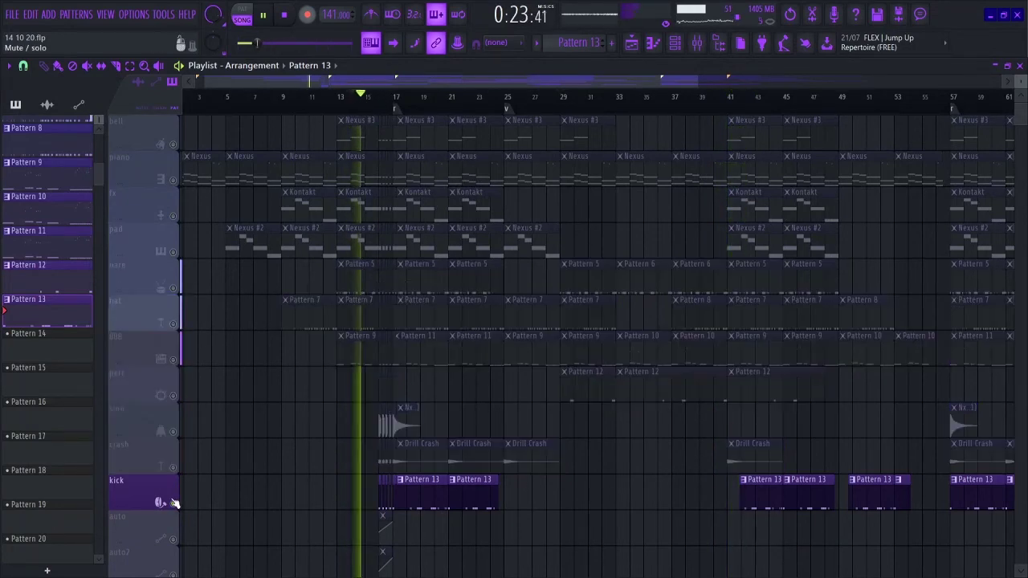
right_click(173, 503)
Step: Examine the chopped clips and the bell and crash volume automation in bar 16, then replay from bar 17
scroll(328, 229, down, 1)
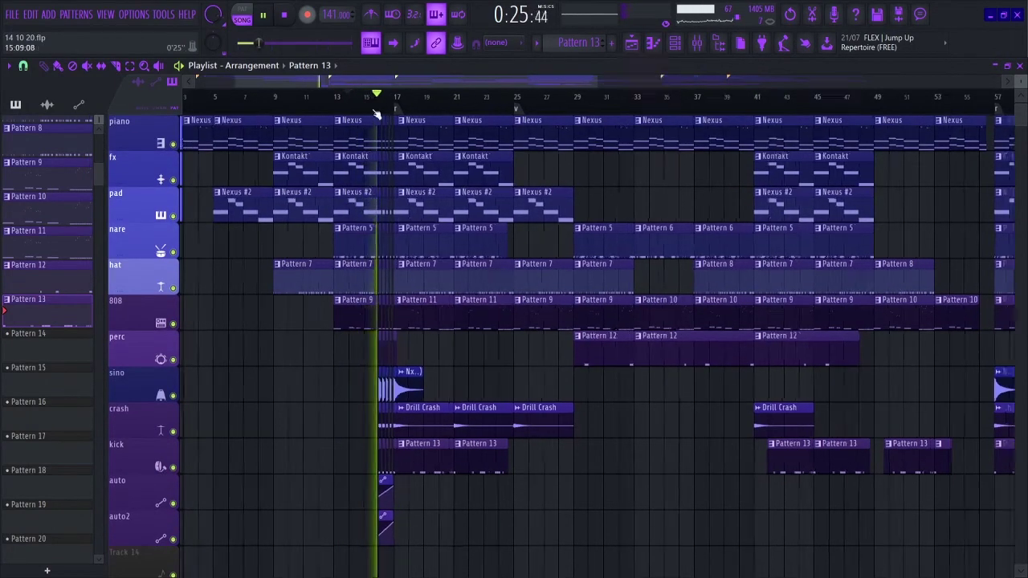
scroll(376, 96, up, 6)
scroll(379, 111, up, 2)
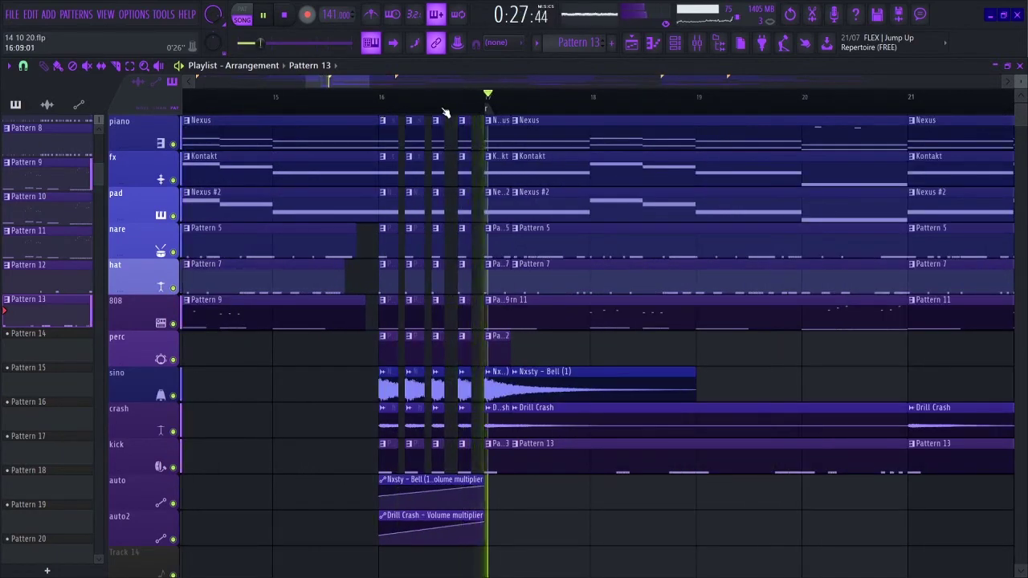
click(486, 103)
click(487, 103)
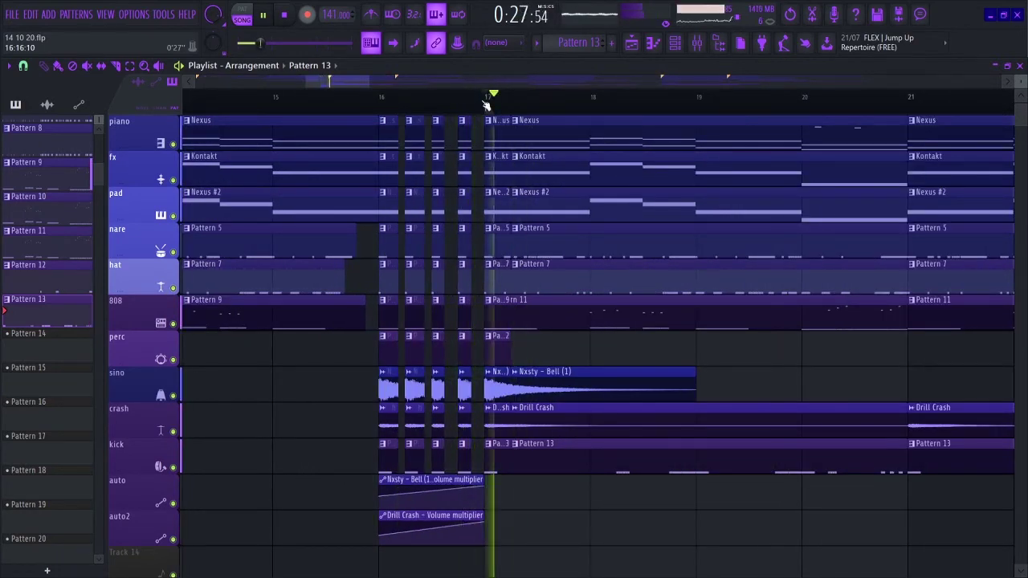
Step: Replay the chopped transition from bar 16 and play the full arrangement from the start with all its bars in view
click(356, 108)
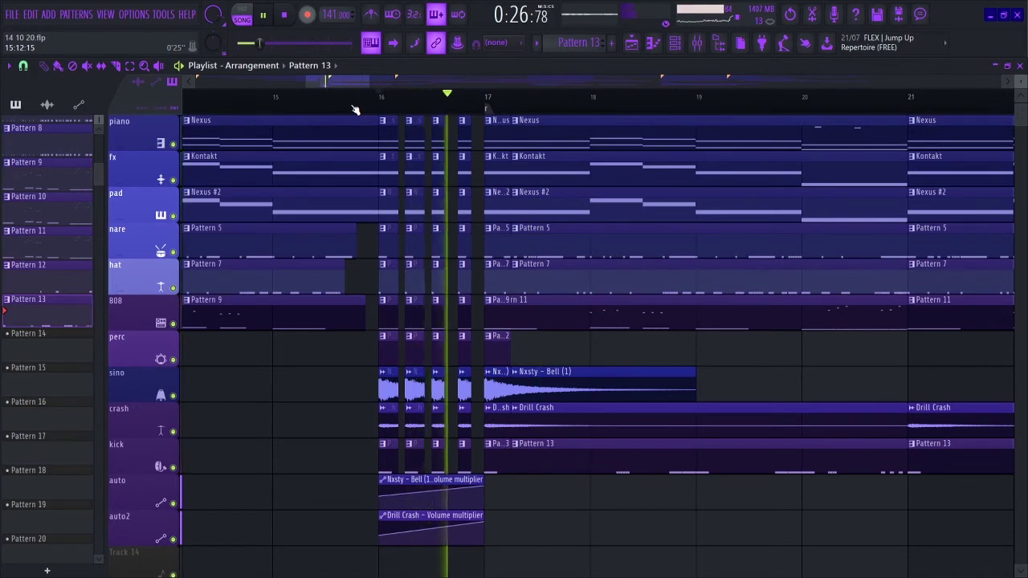
click(380, 107)
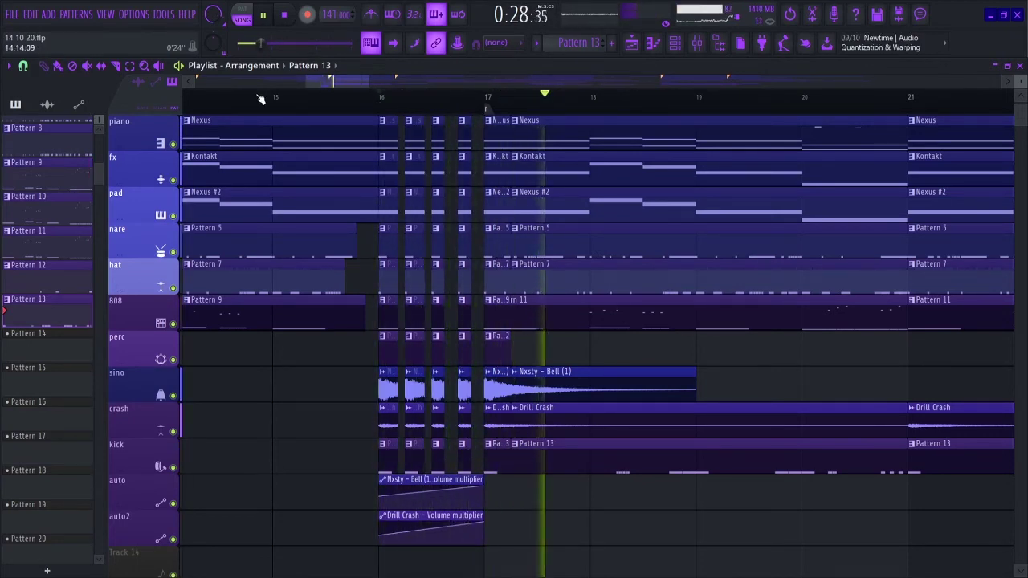
scroll(259, 98, down, 6)
scroll(256, 99, down, 2)
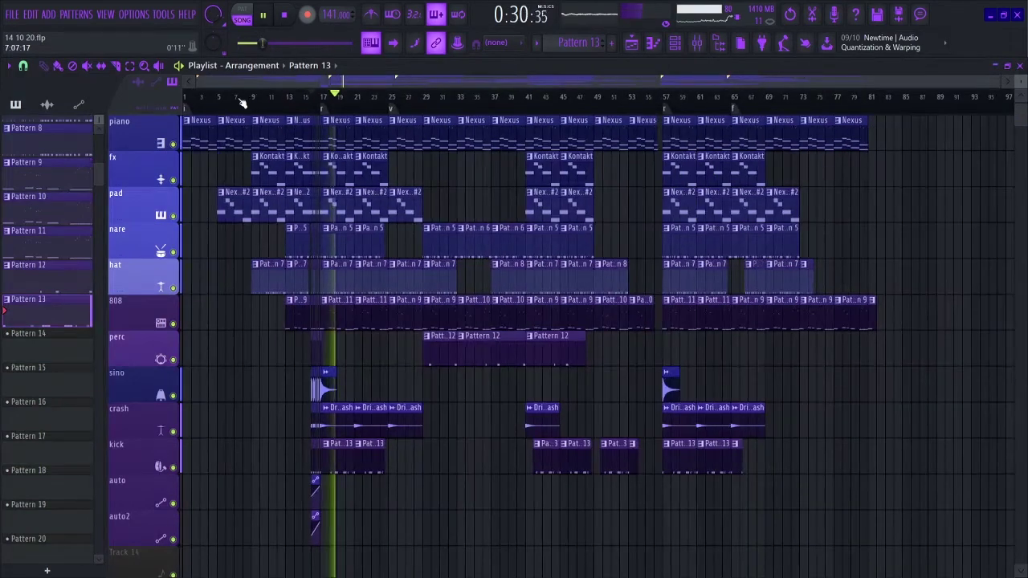
Step: Show the mixer as a smaller window over the playlist and inspect the effect slots of the Master and crash fx tracks
click(697, 45)
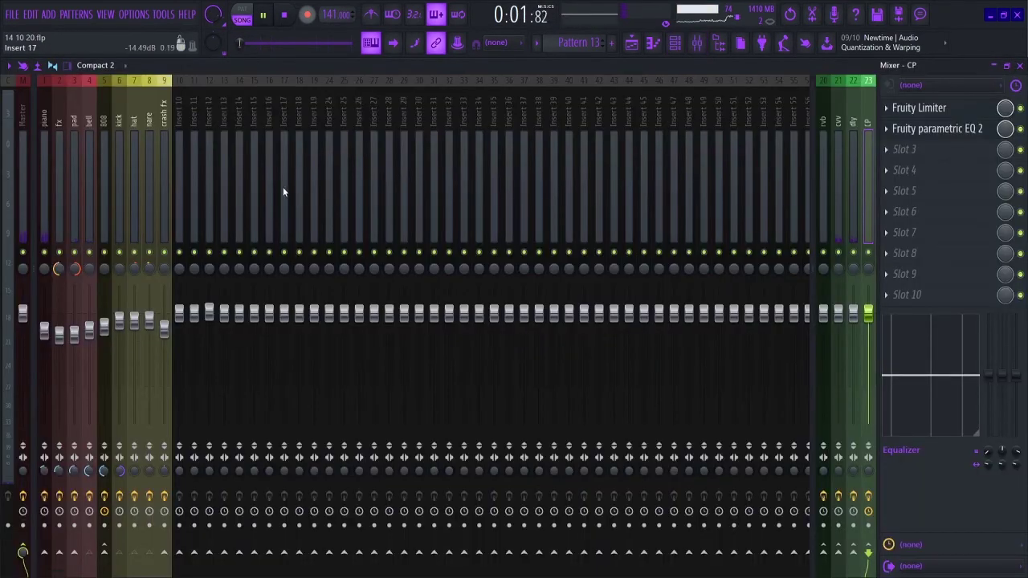
double_click(236, 63)
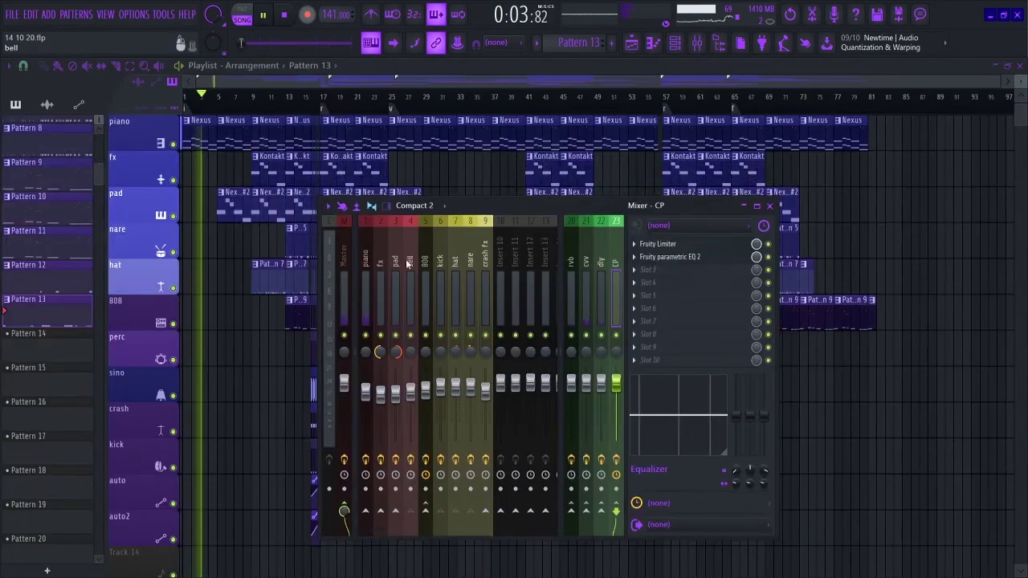
click(344, 273)
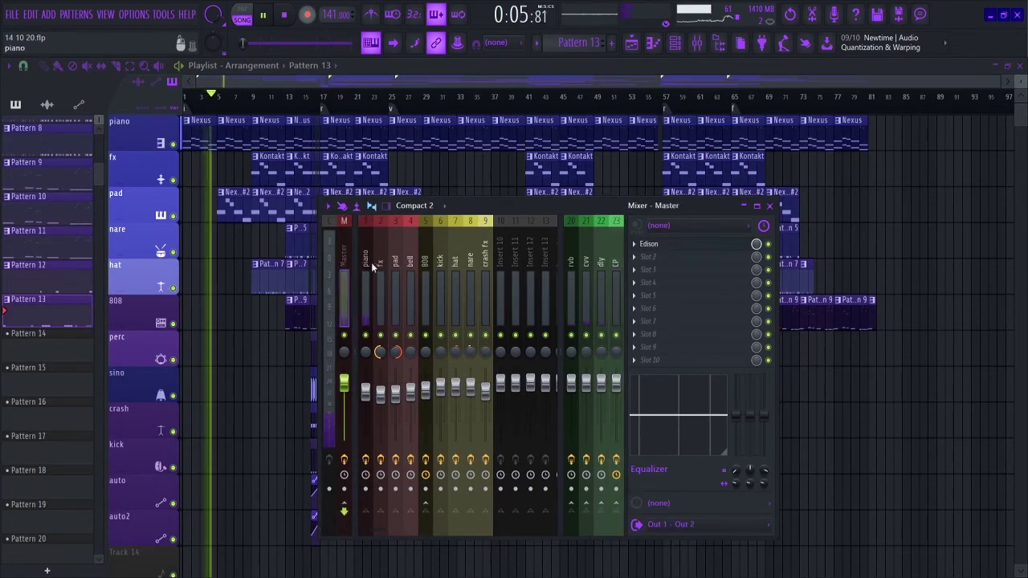
click(482, 277)
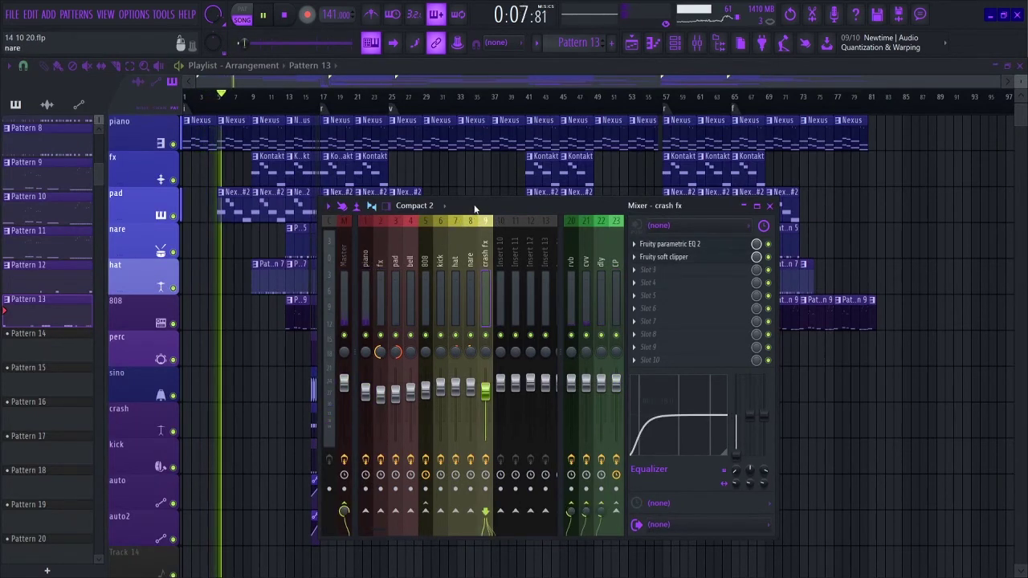